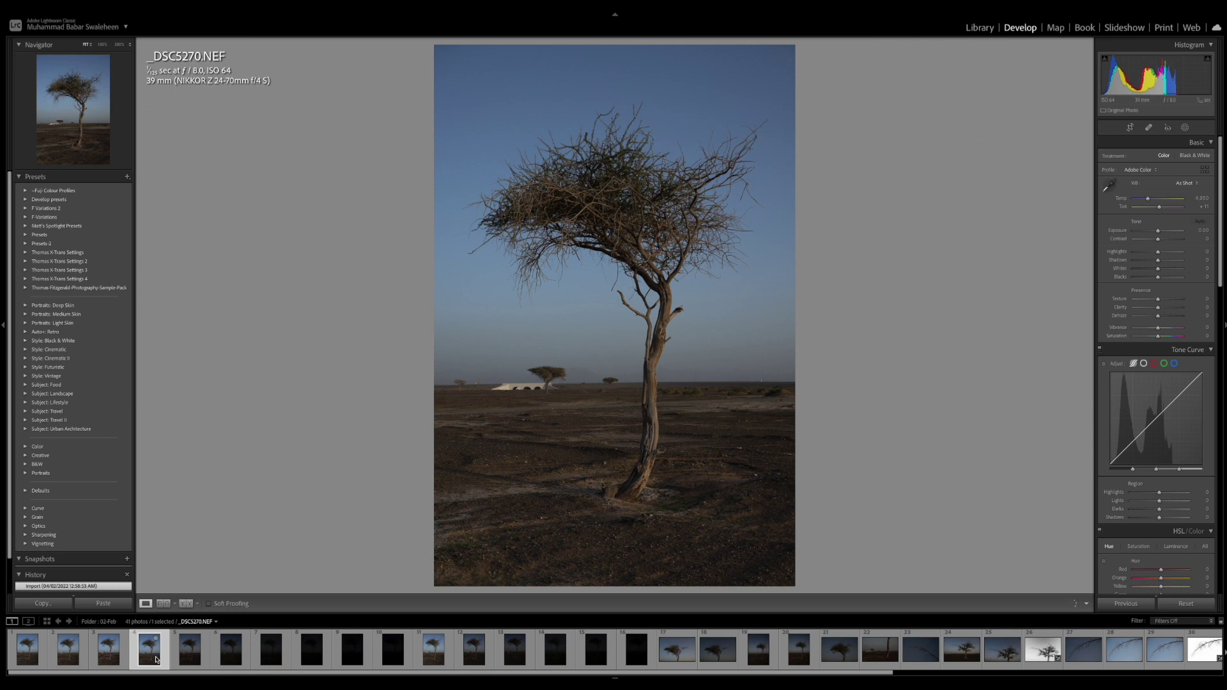
Step: View the progressively darker tree exposures one by one, from _DSC5271 through _DSC5276
click(190, 648)
click(231, 648)
click(274, 655)
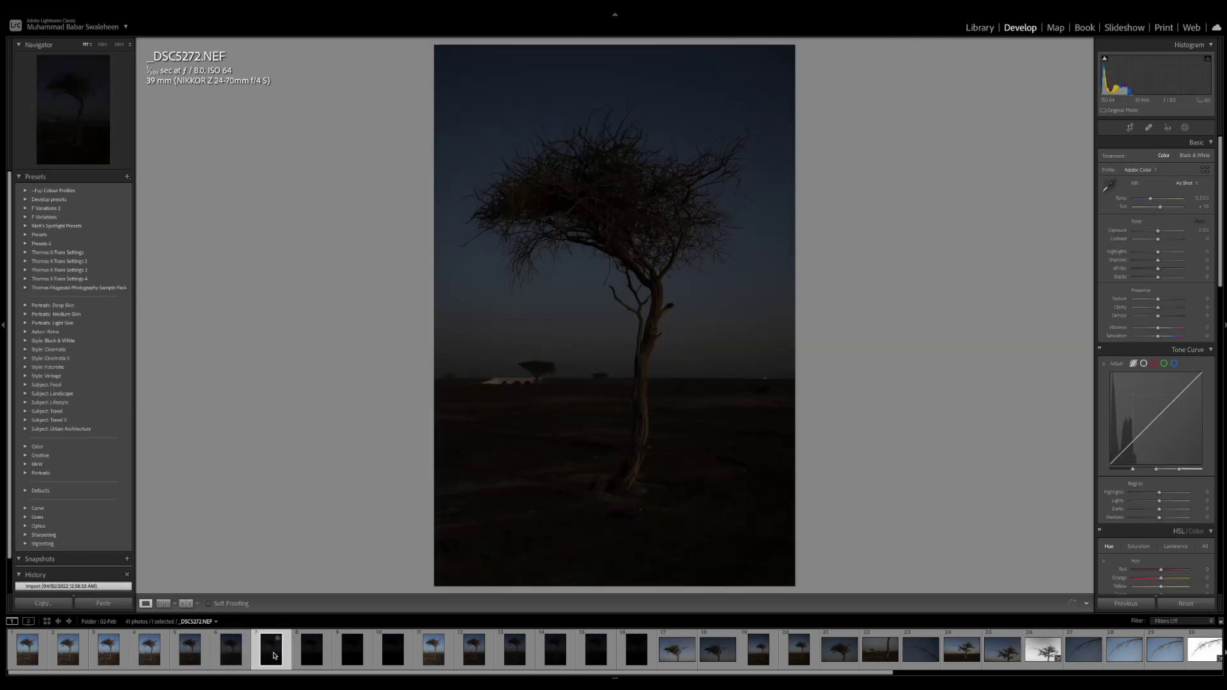
click(313, 655)
click(353, 655)
click(379, 657)
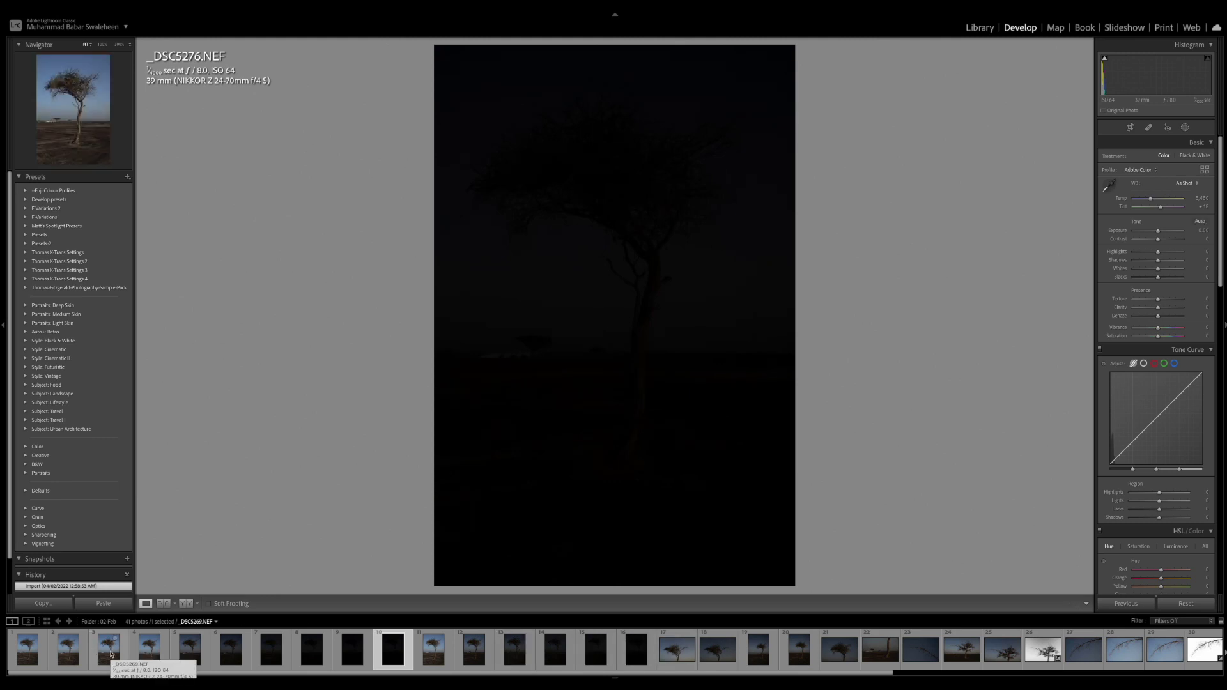
Step: Review the brighter tree shots _DSC5267, _DSC5268 and _DSC5269, check _DSC5271 against them, and return to _DSC5269
click(27, 650)
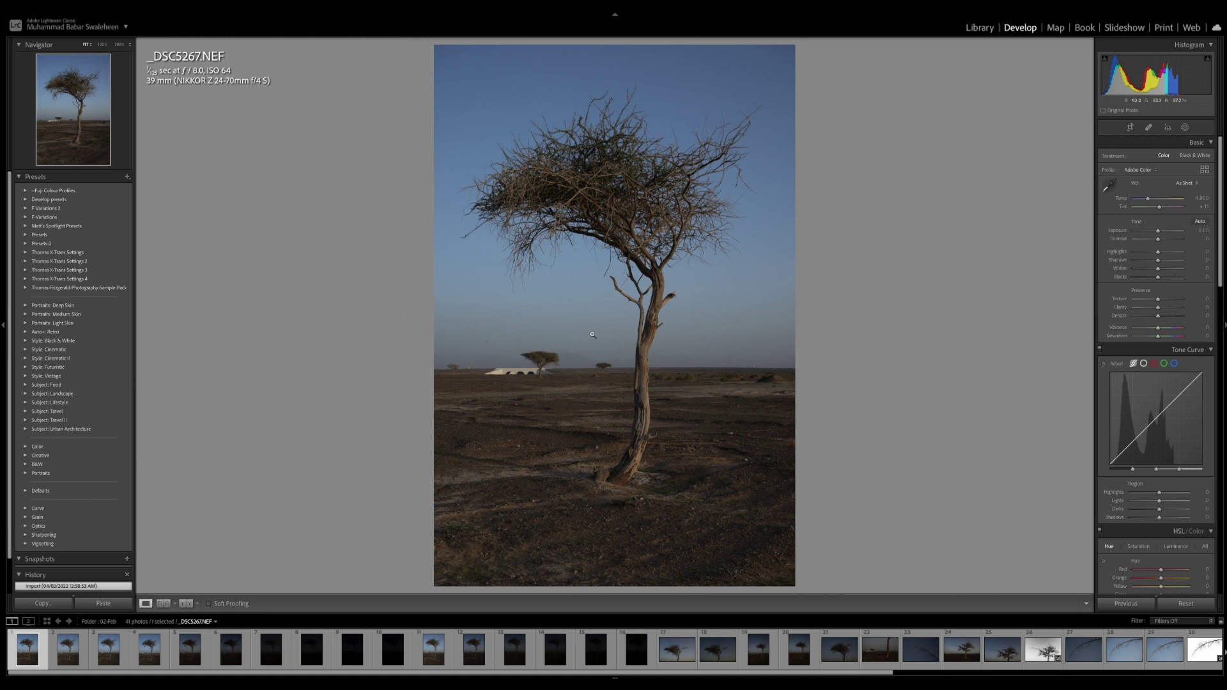
click(86, 653)
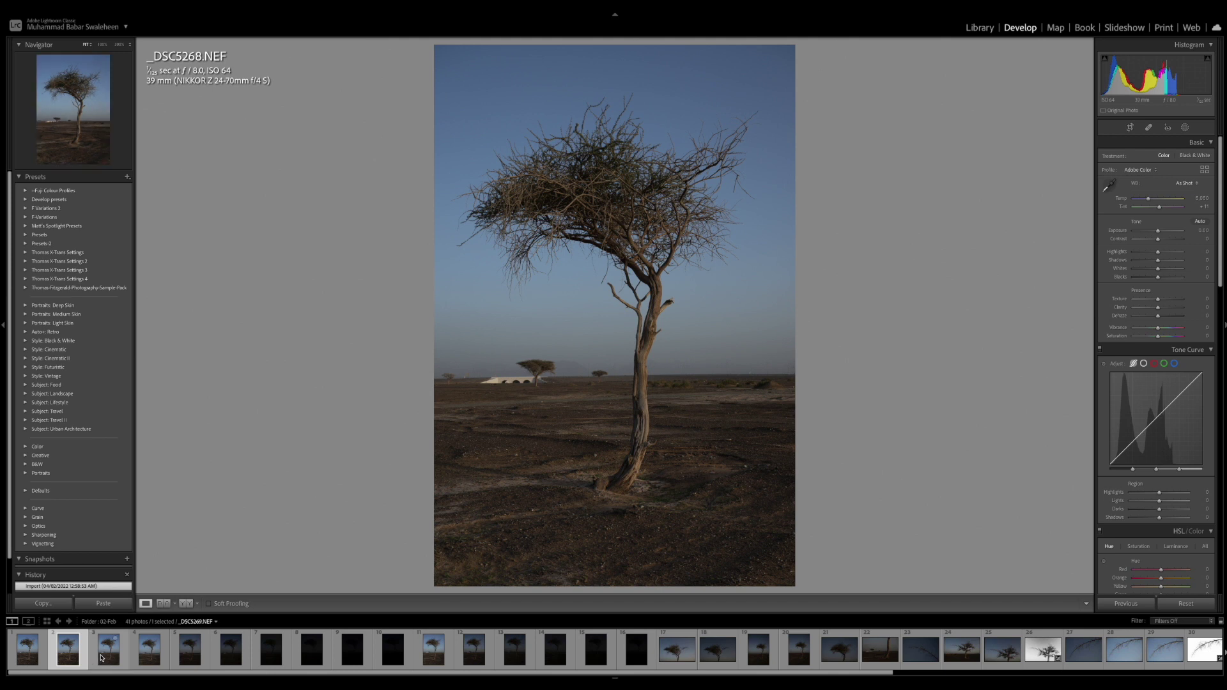
click(106, 655)
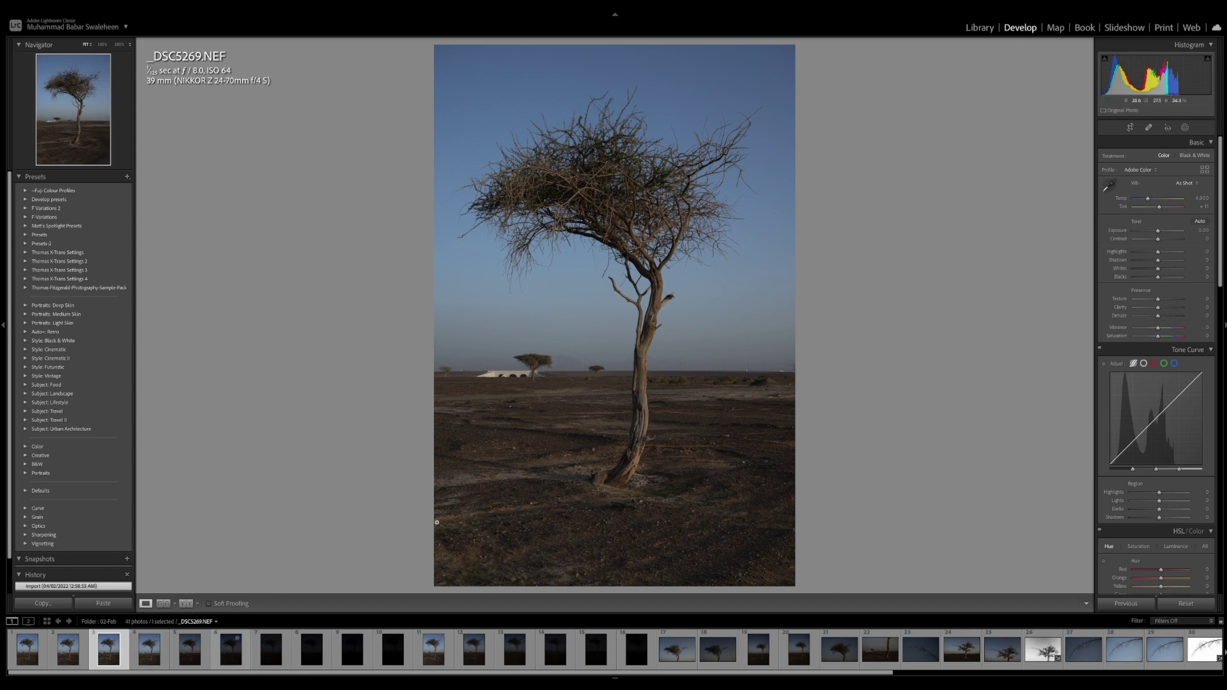
click(190, 650)
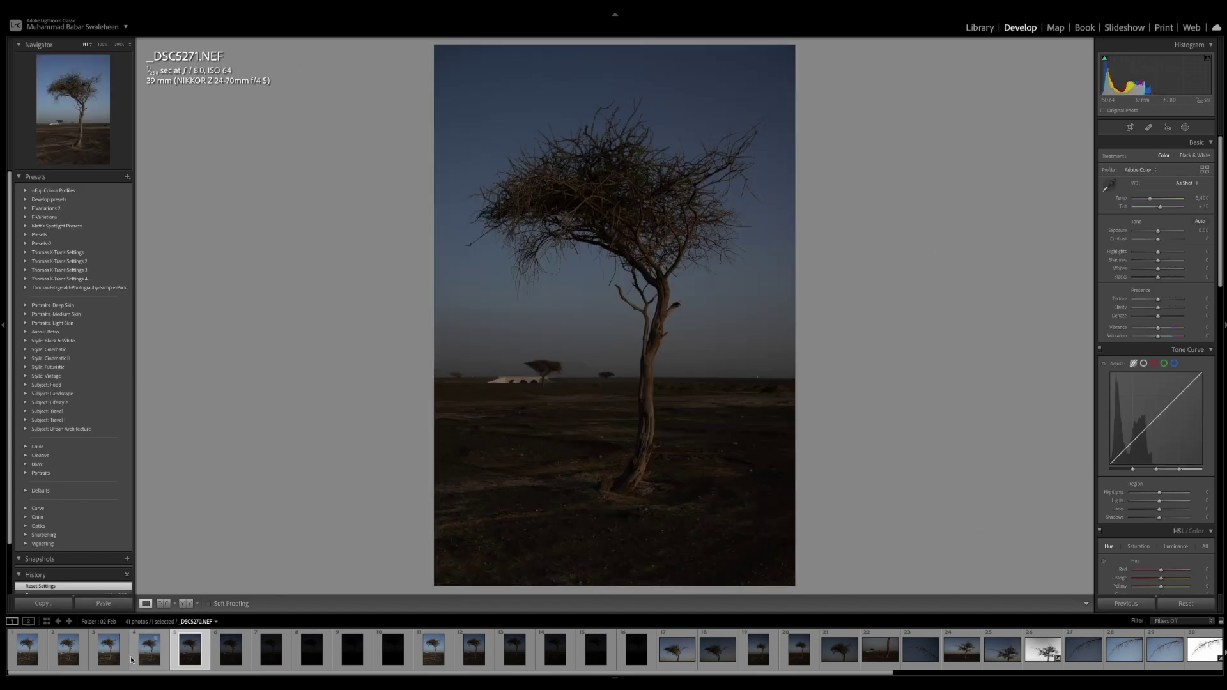
click(109, 650)
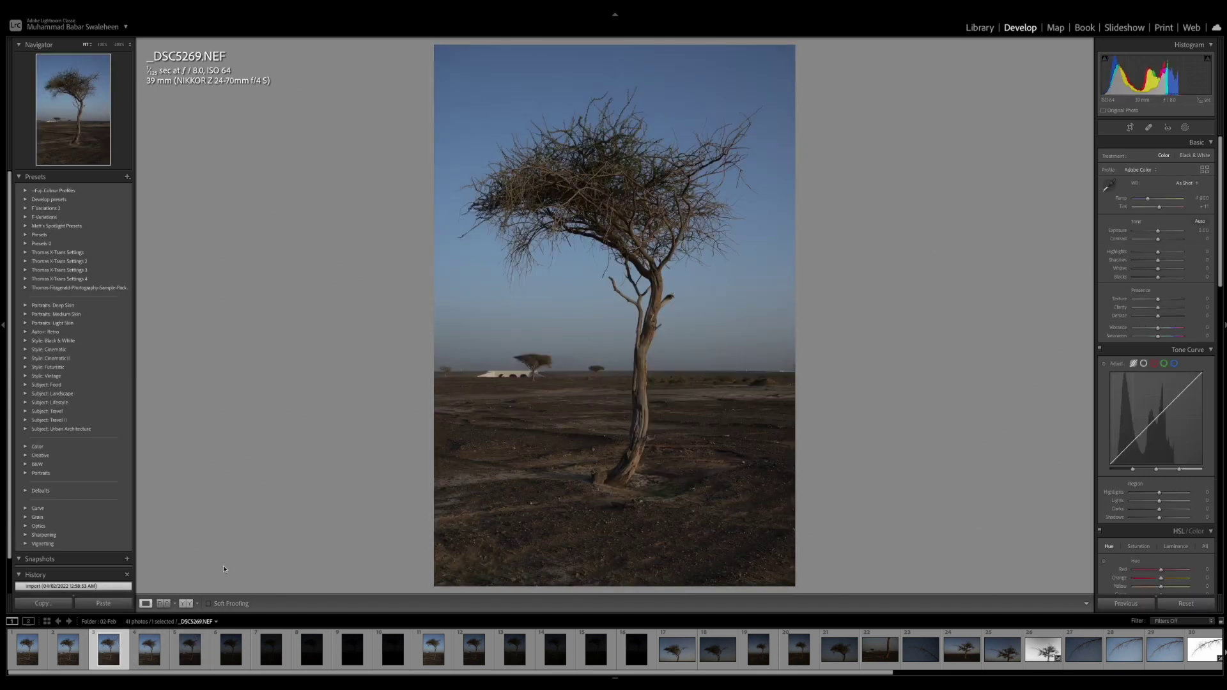
Step: Inspect _DSC5269 at 100% from the background down the trunk to the tree's base, and return to the full image
drag(555, 363, 849, 214)
drag(693, 372, 688, 184)
drag(669, 294, 665, 201)
drag(645, 473, 634, 227)
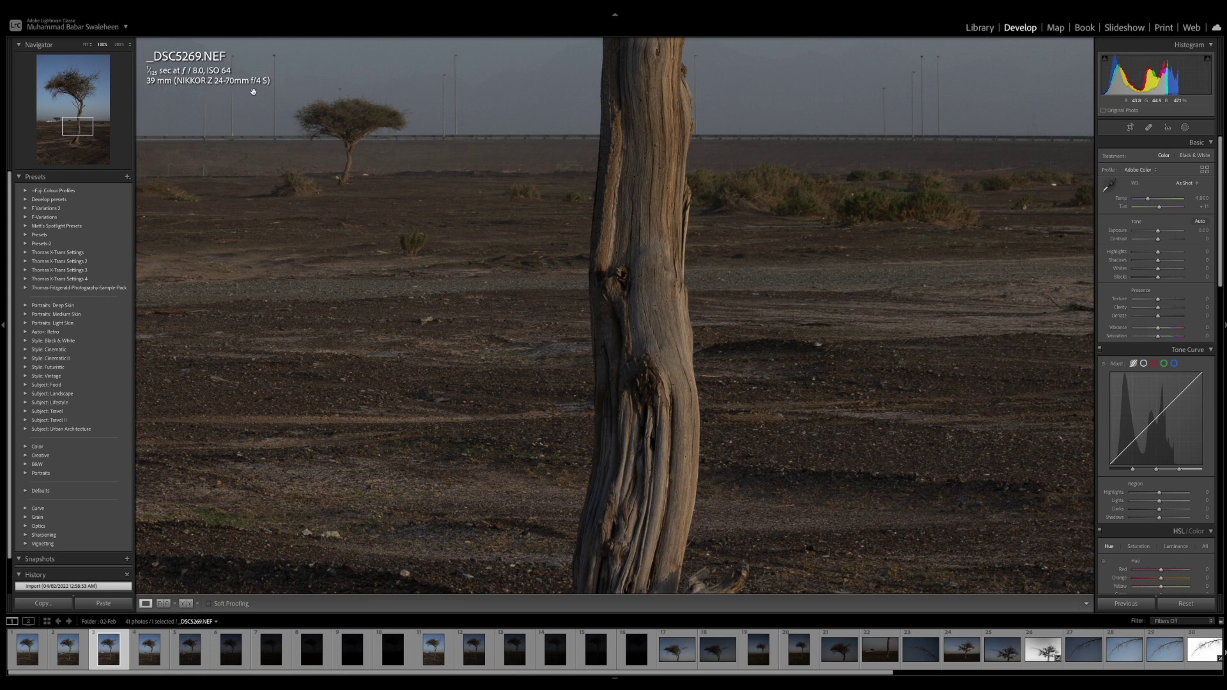
scroll(521, 247, down, 10)
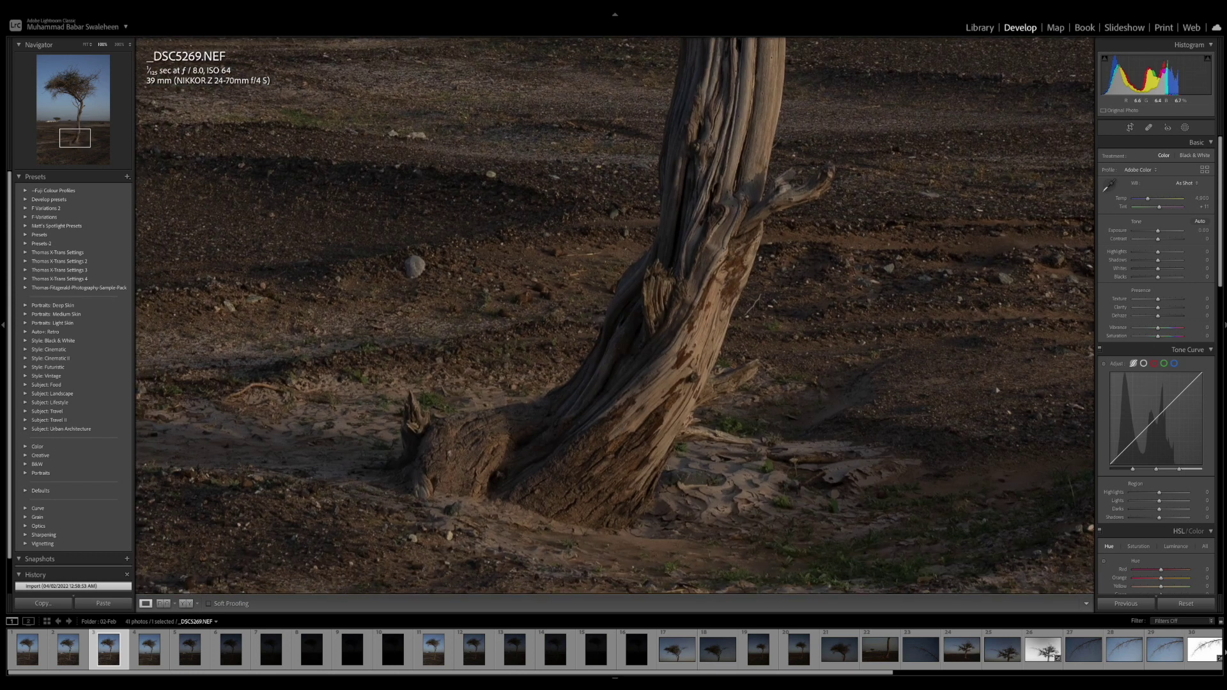
click(622, 429)
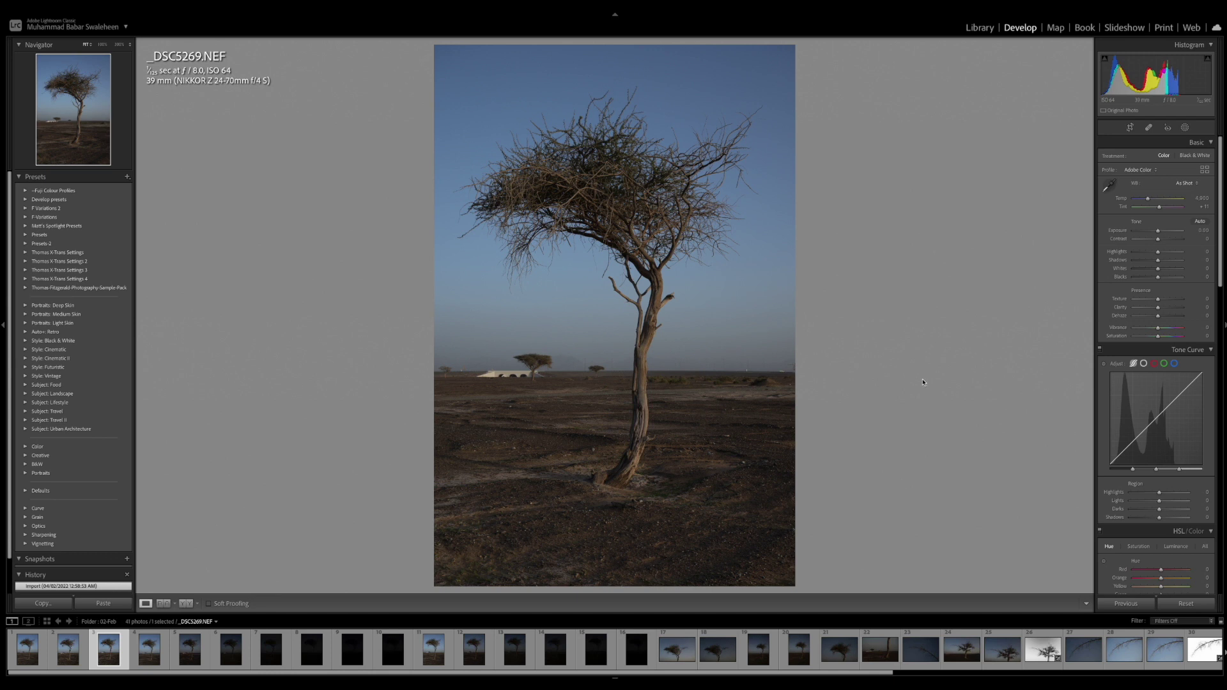
Step: Step through the photos from _DSC5267 to _DSC5271 and return to _DSC5270
click(35, 657)
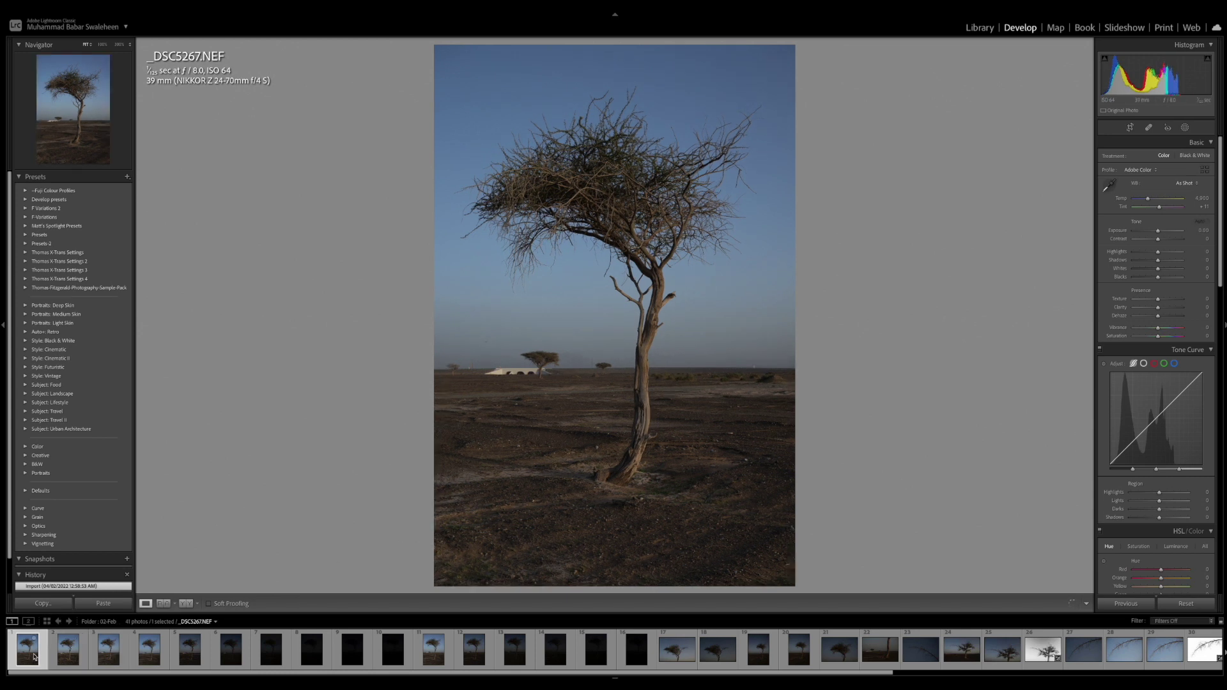
key(Right)
key(Right)
key(Right)
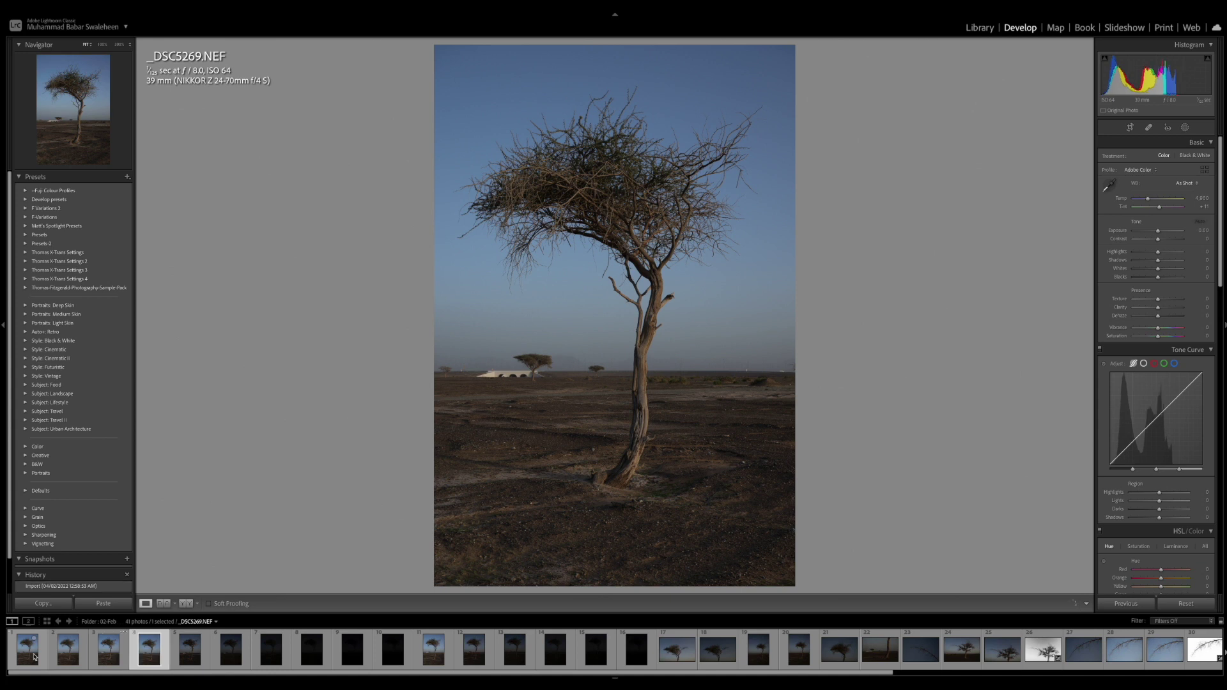
key(Right)
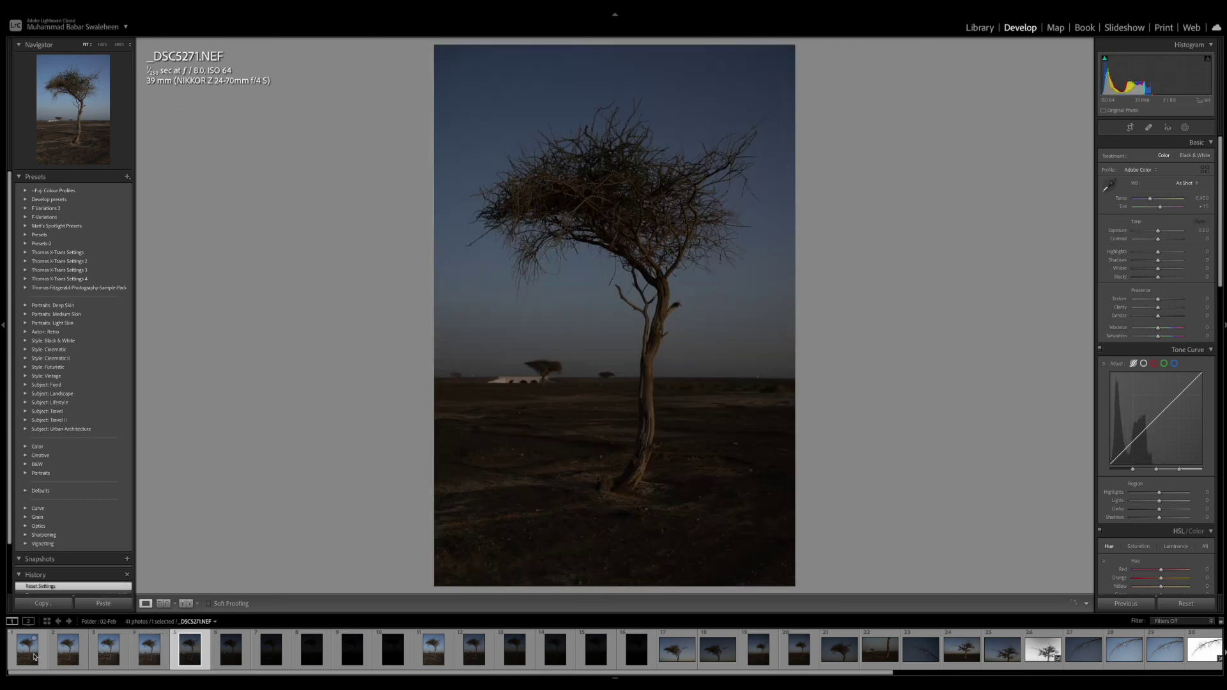
key(Left)
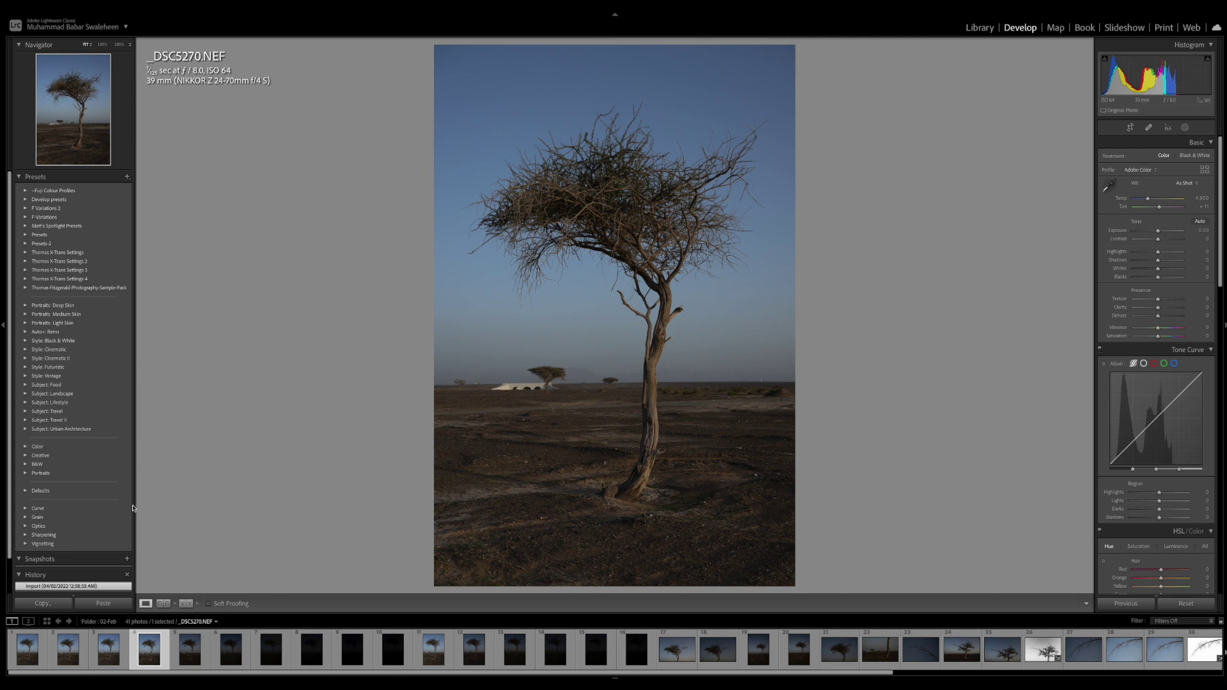
Step: Select the first four photos as a group, and check _DSC5270 against the darker _DSC5271 individually
shift+click(27, 649)
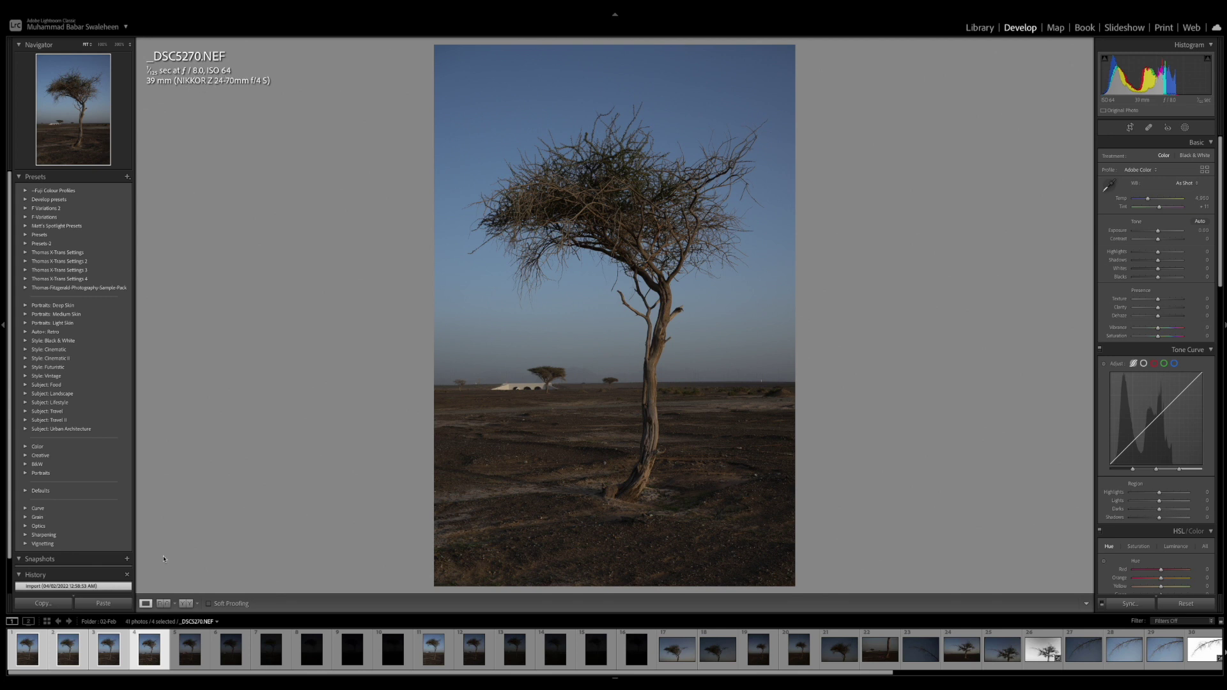
click(152, 656)
key(Right)
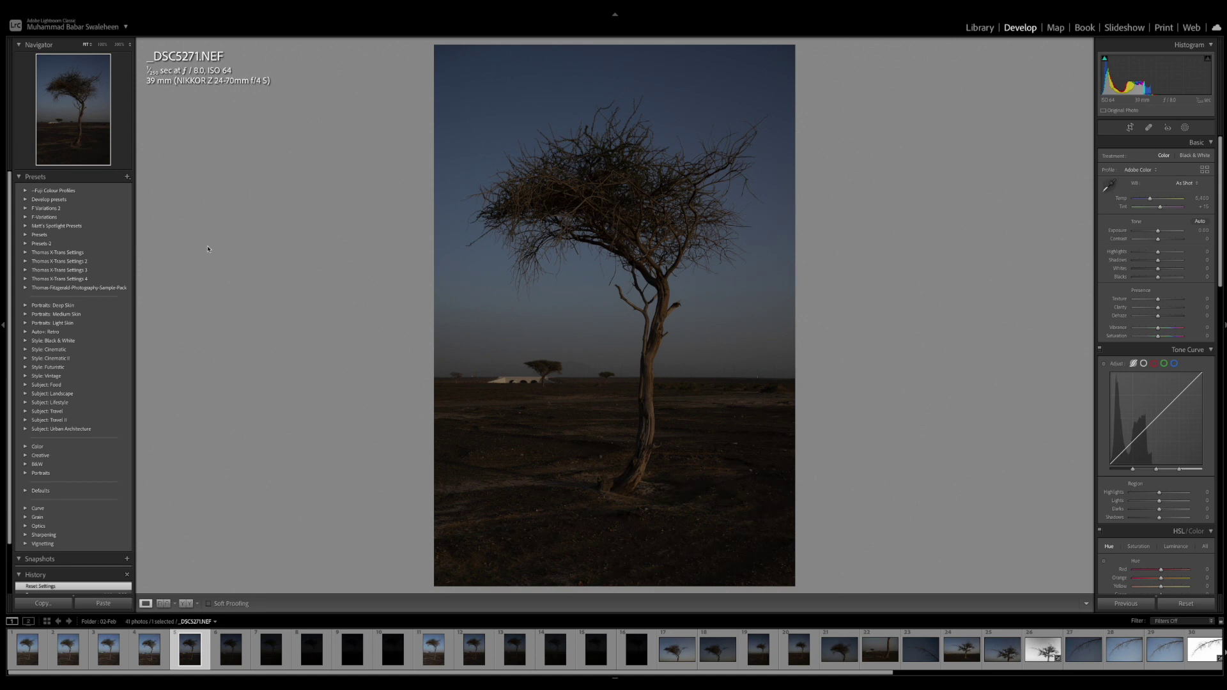
click(149, 650)
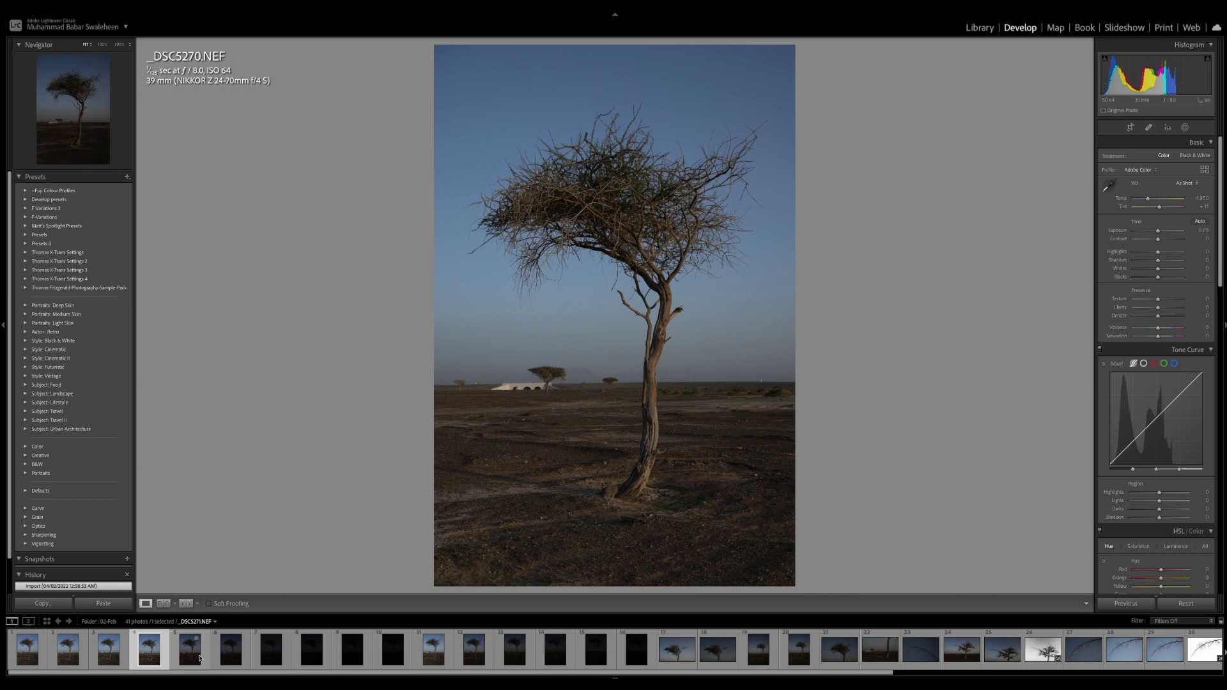
Step: Set the exposure of _DSC5271 to +1.00
click(198, 656)
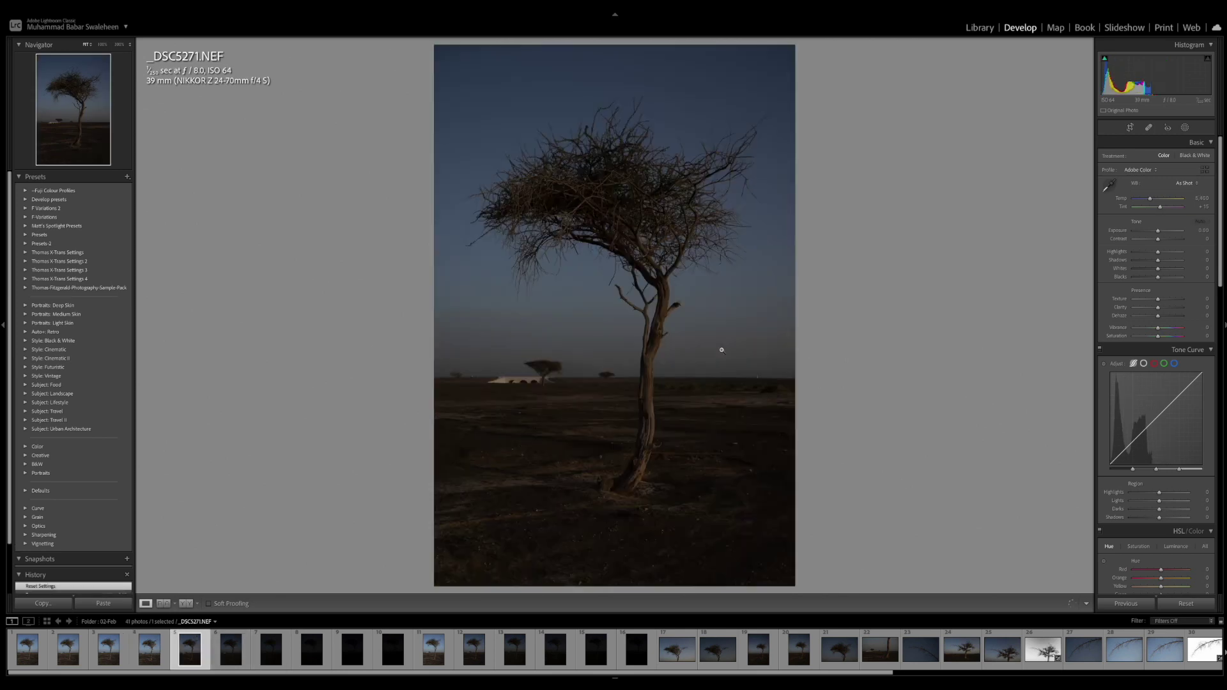
click(1197, 230)
text(+1)
key(Return)
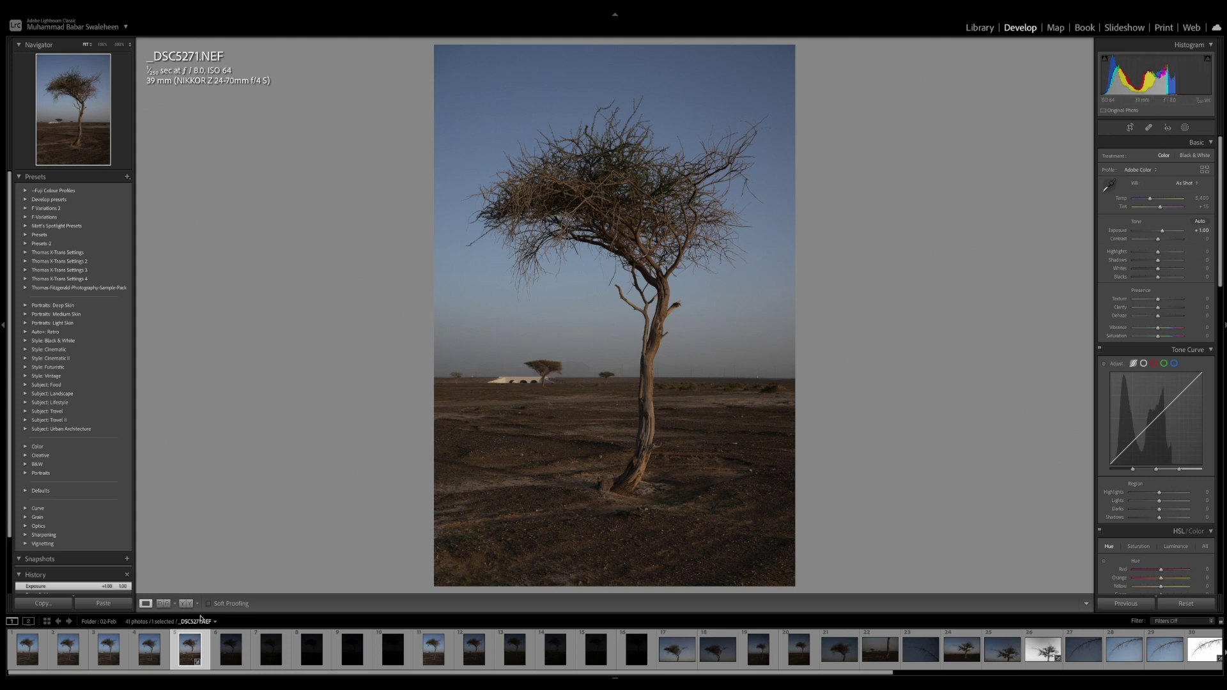
Step: Switch back and forth between _DSC5270 and the brightened _DSC5271 to compare their brightness and histograms
click(158, 653)
key(Right)
key(Left)
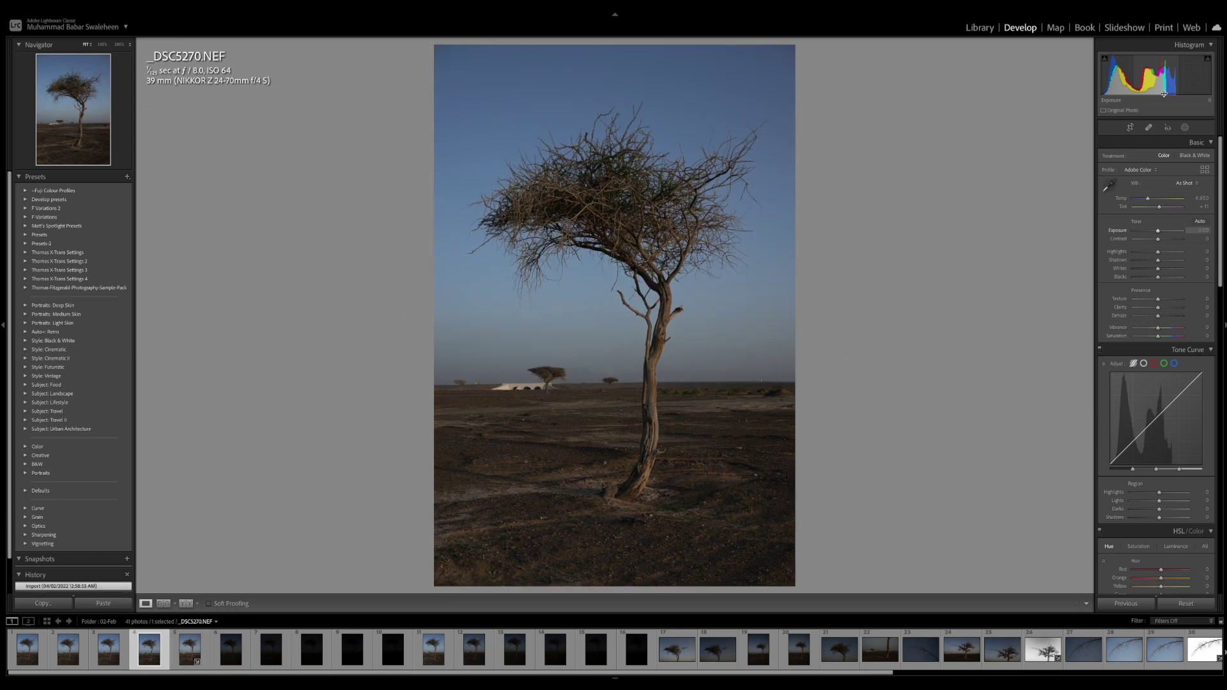
key(Right)
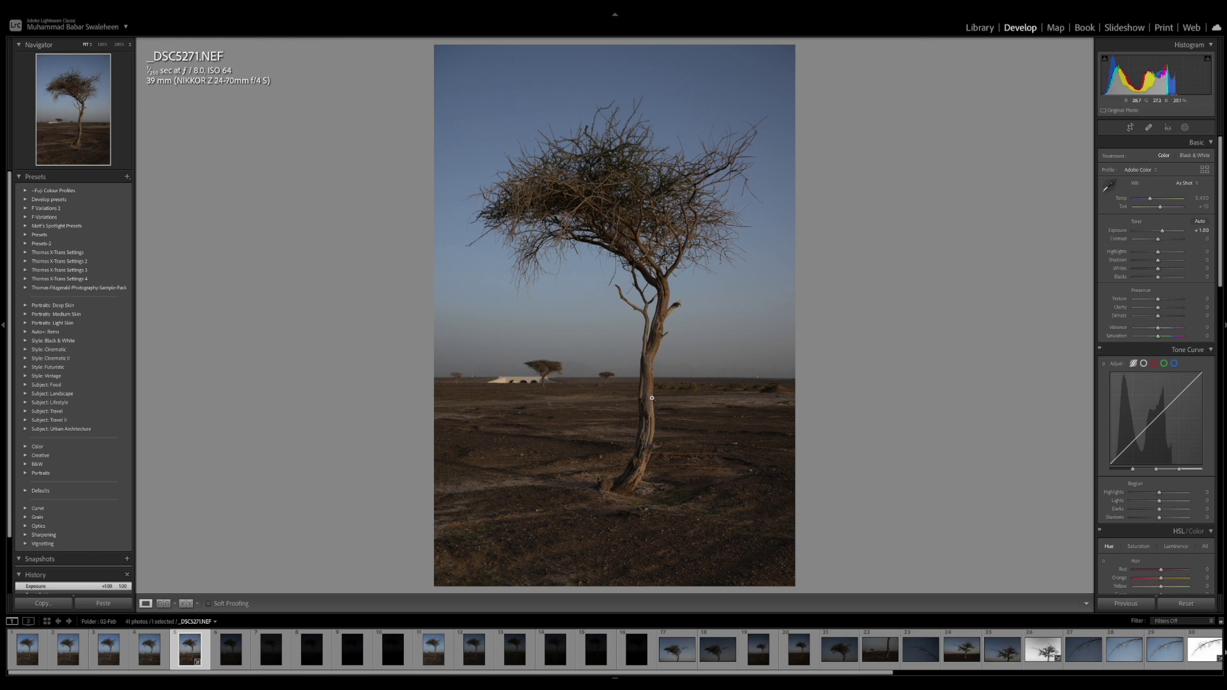
key(Left)
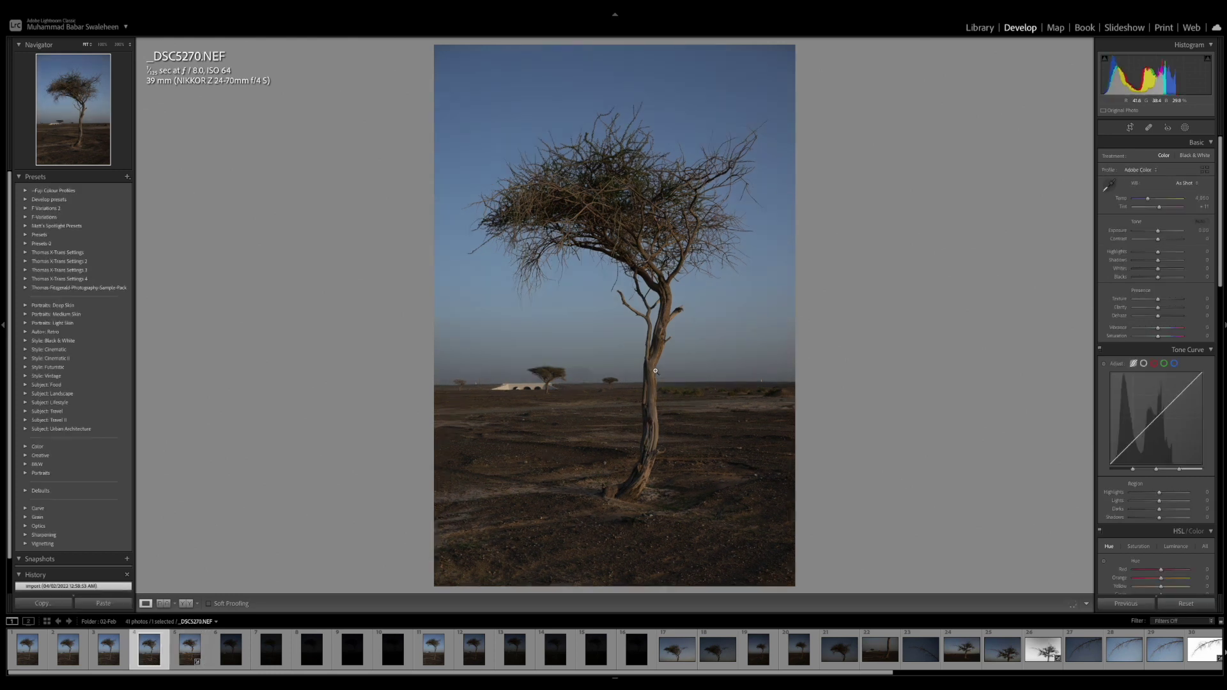
key(Right)
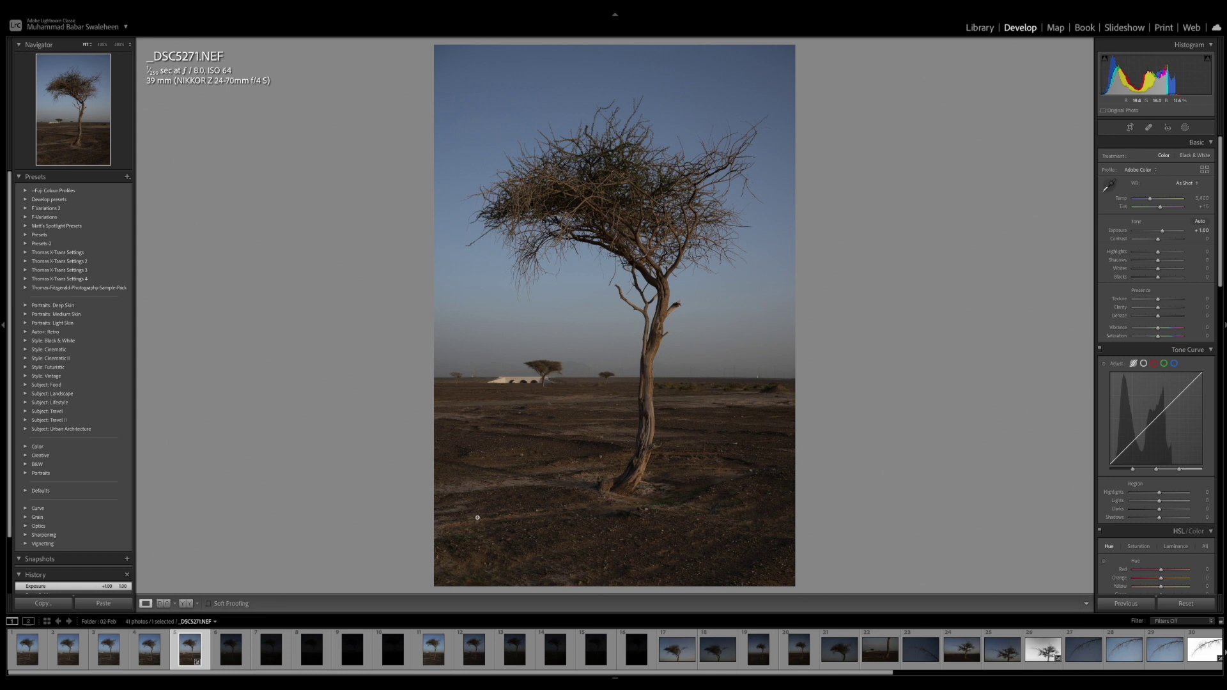
Step: Set the exposure of _DSC5272 to +2.00
click(232, 651)
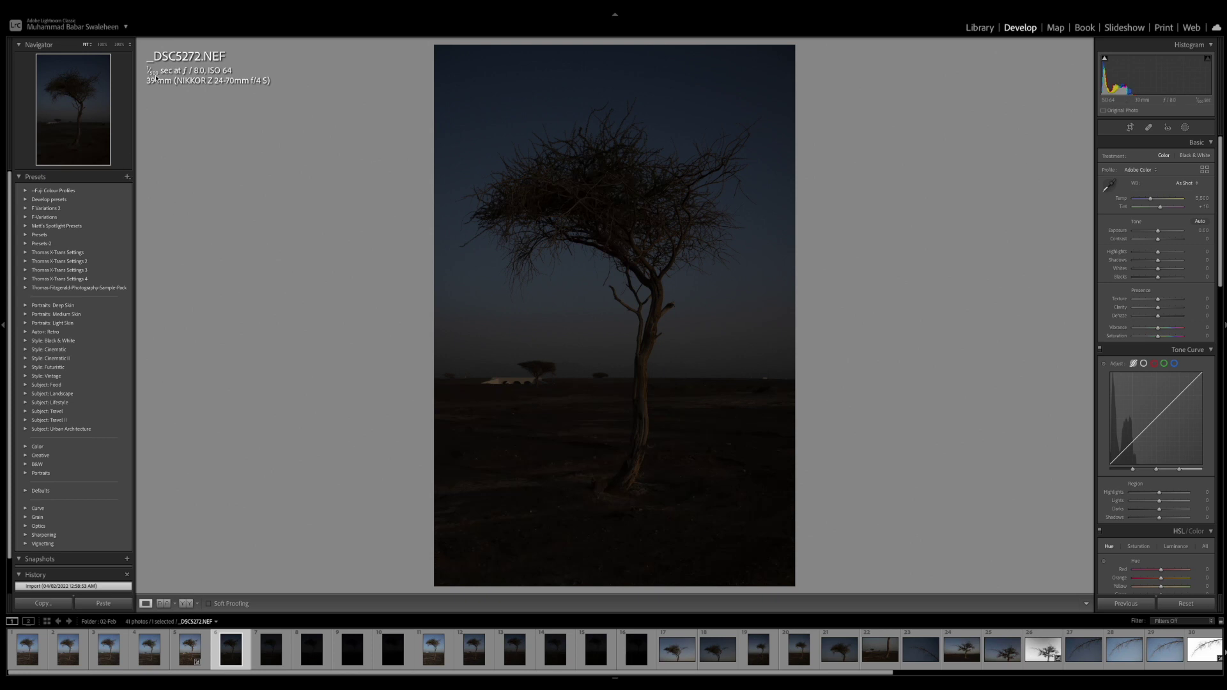
click(1202, 230)
text(+ 2)
key(Return)
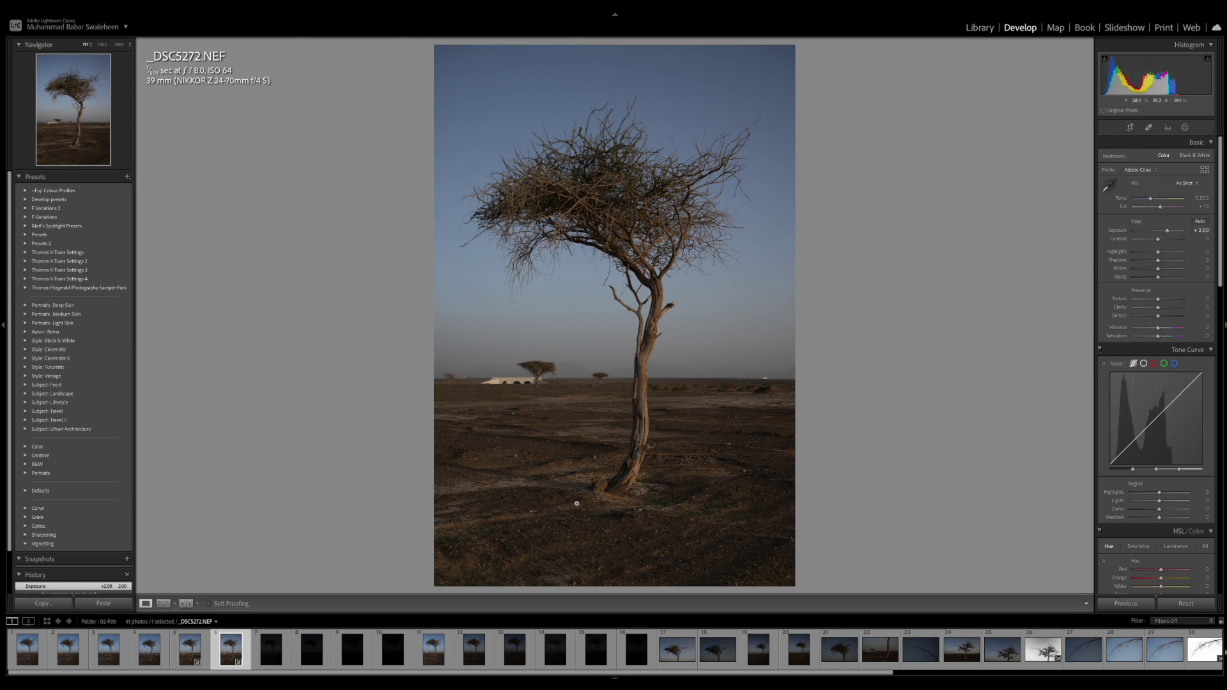
Step: Compare the exposure-corrected _DSC5271 and _DSC5272 with the unedited _DSC5270 by viewing each in turn
click(193, 651)
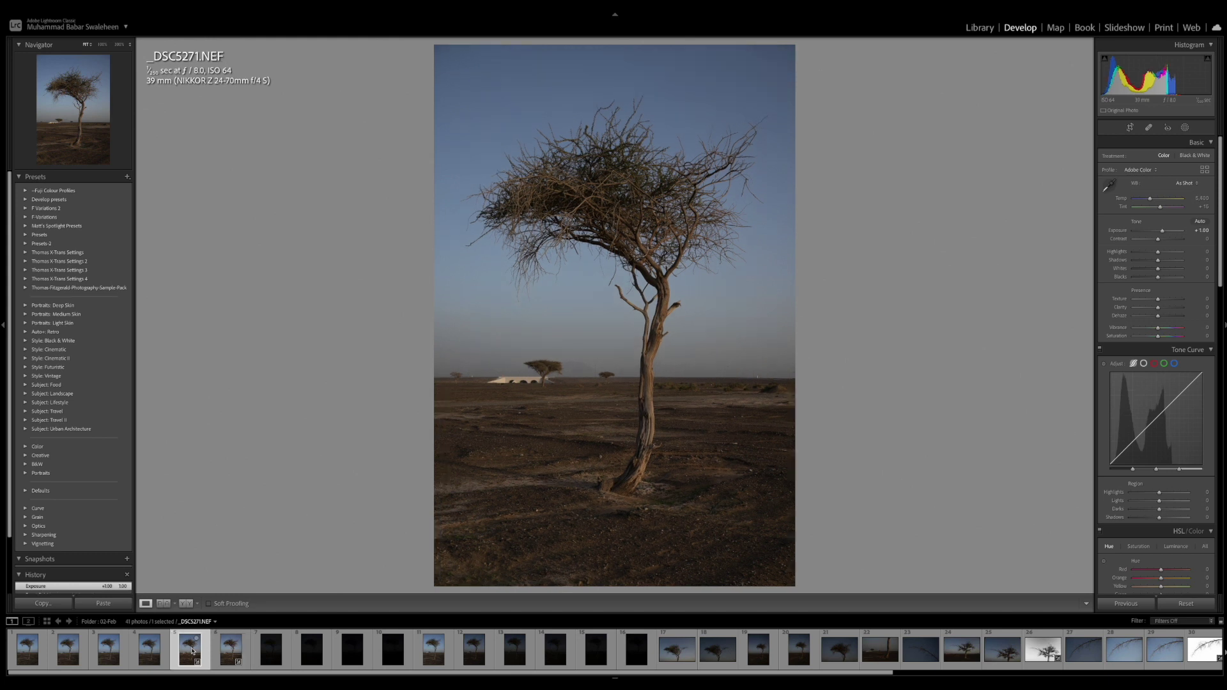
click(160, 653)
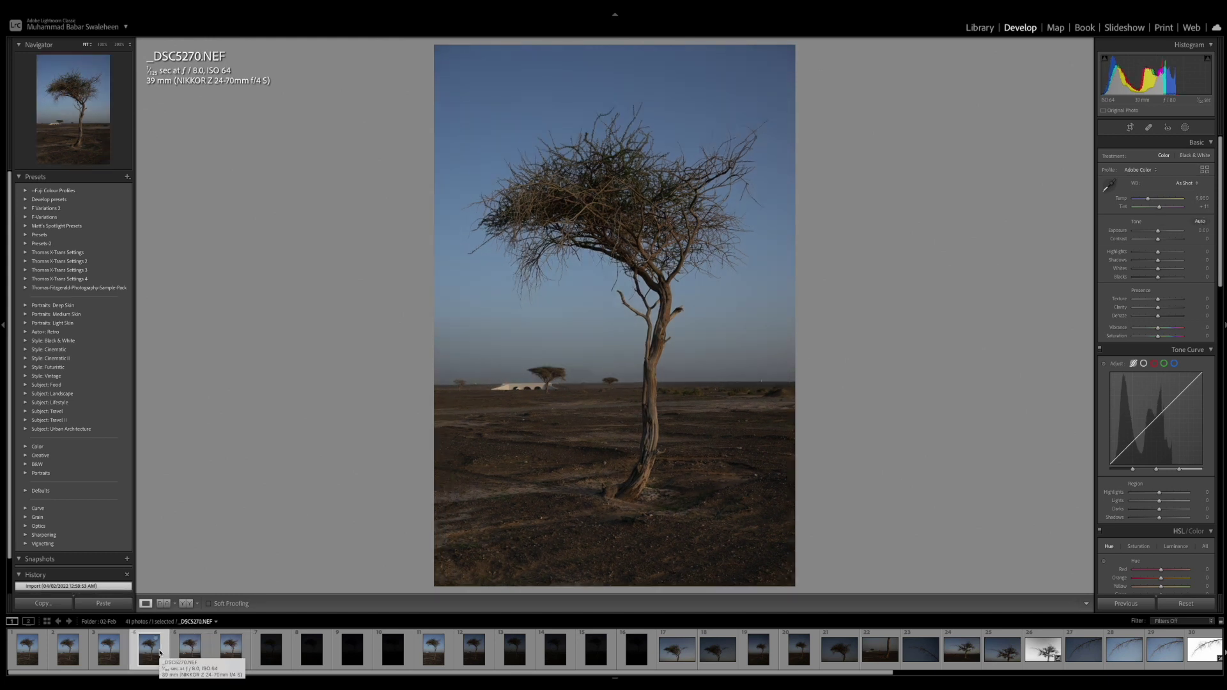
key(Right)
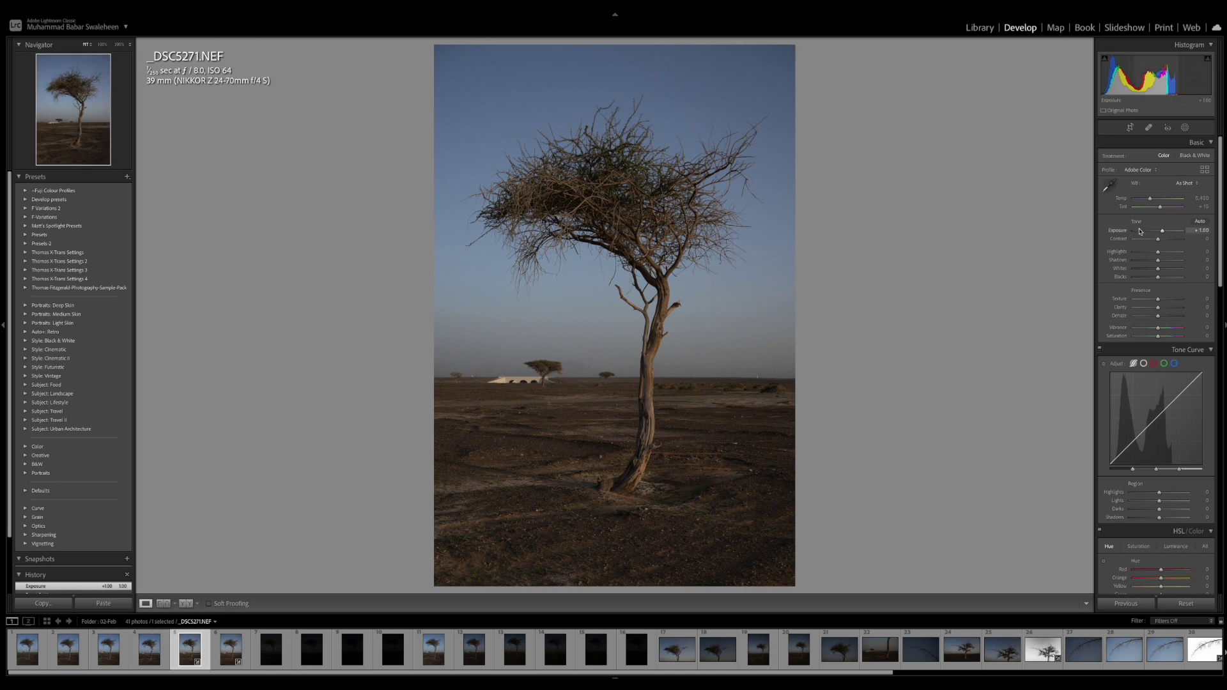
key(Right)
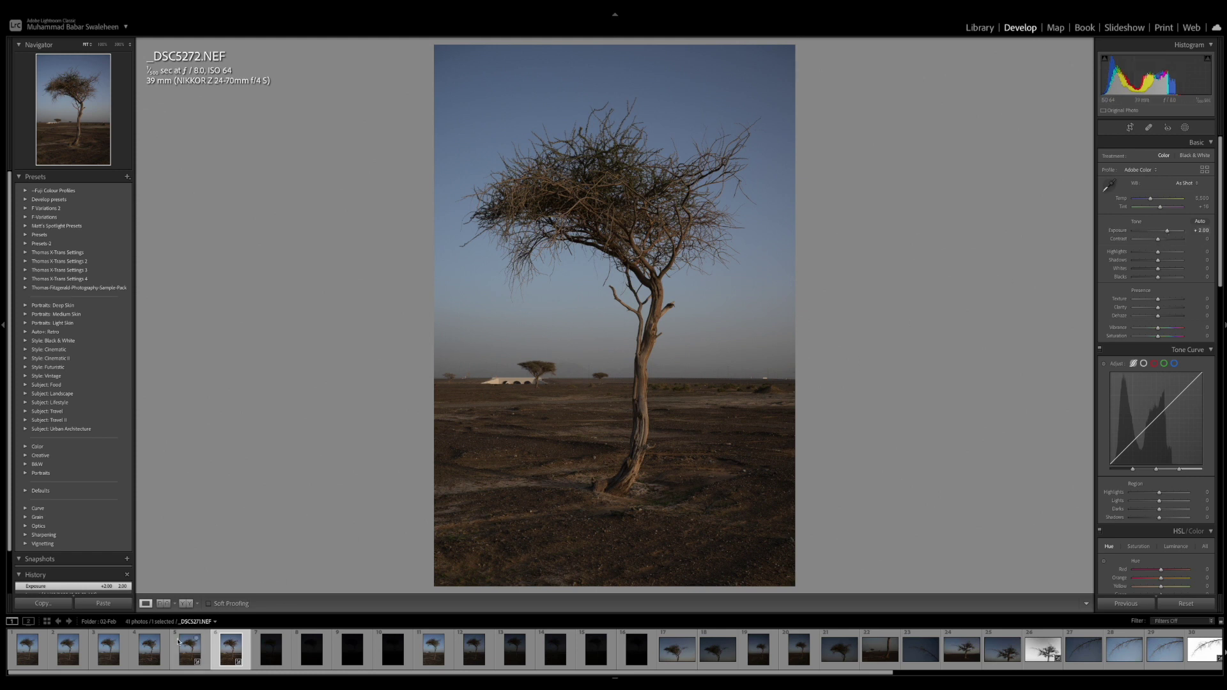
Step: Show _DSC5270 and _DSC5271 side by side in Compare view
click(154, 656)
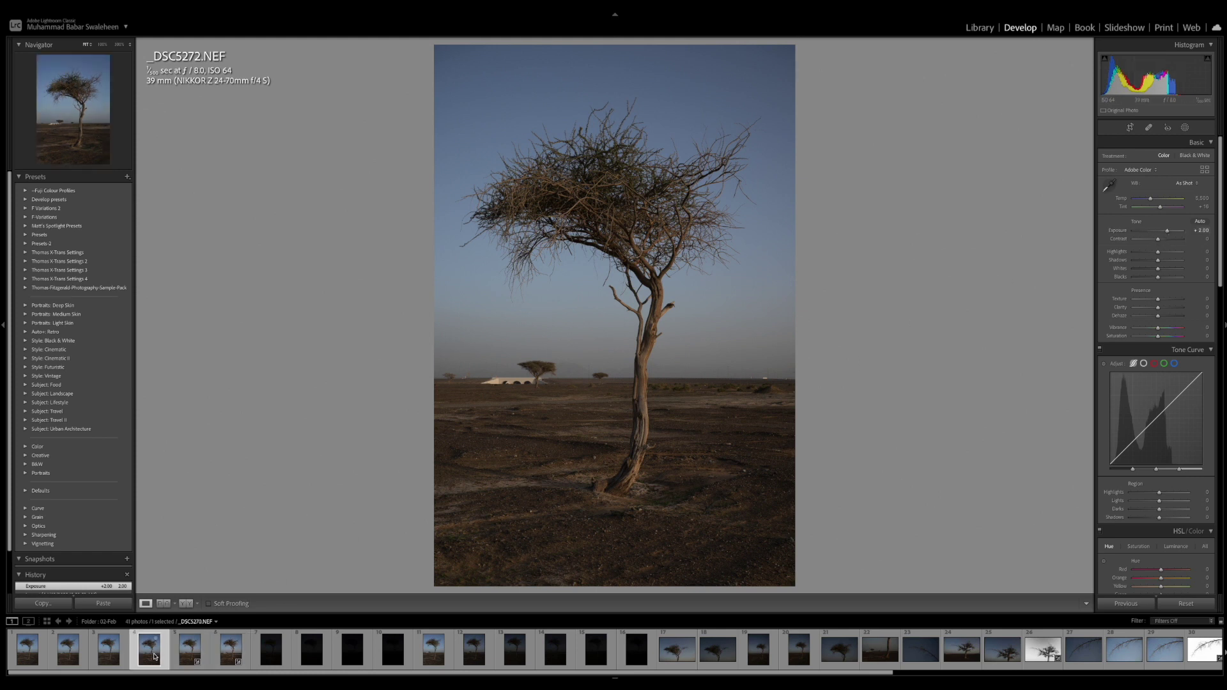
ctrl+click(195, 652)
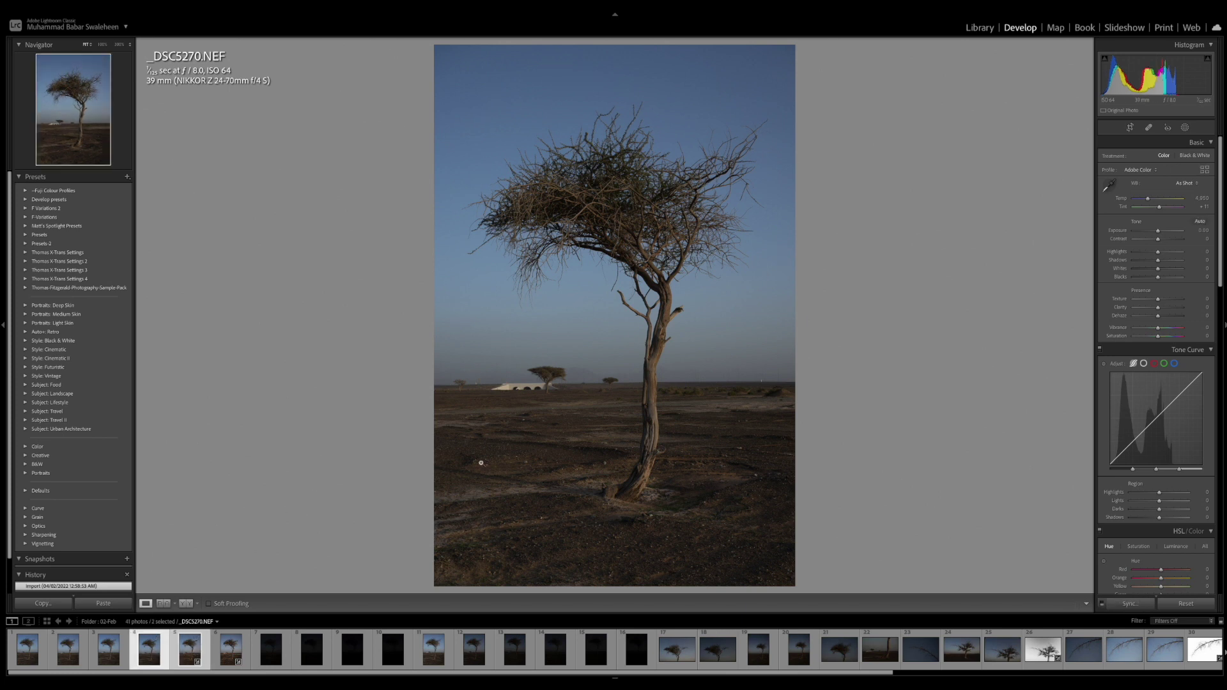
key(c)
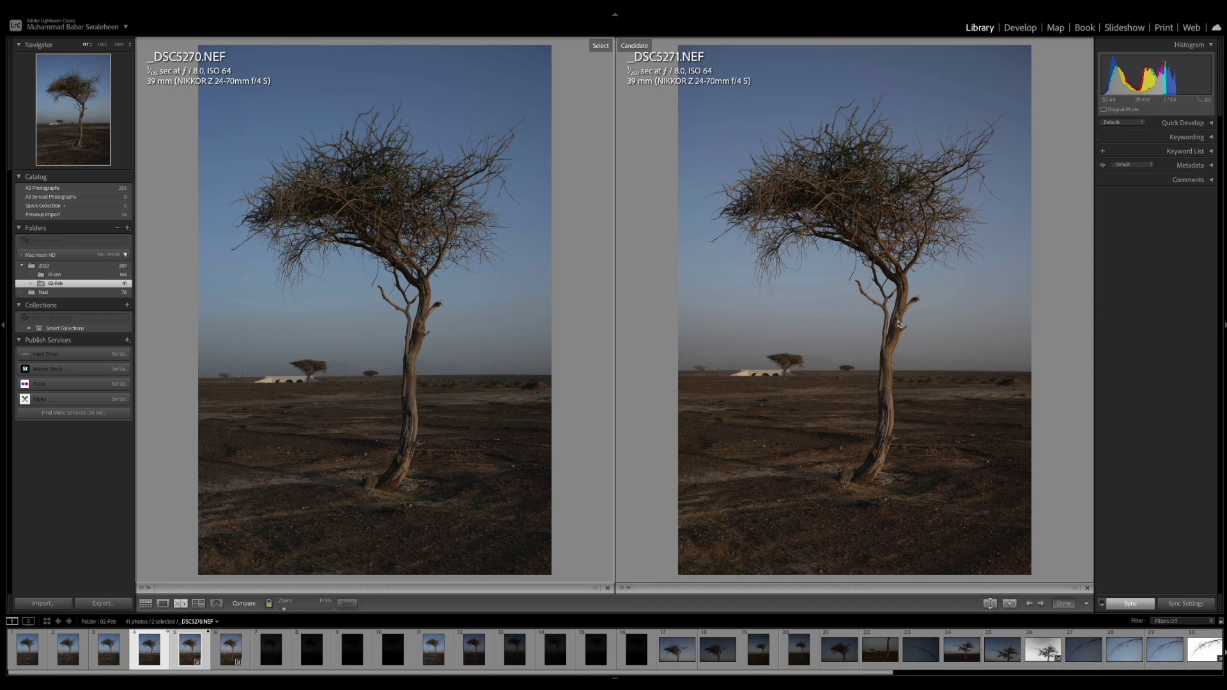
Step: Examine the trunk detail of both photos at high magnification, from the upper trunk down to the roots
click(899, 323)
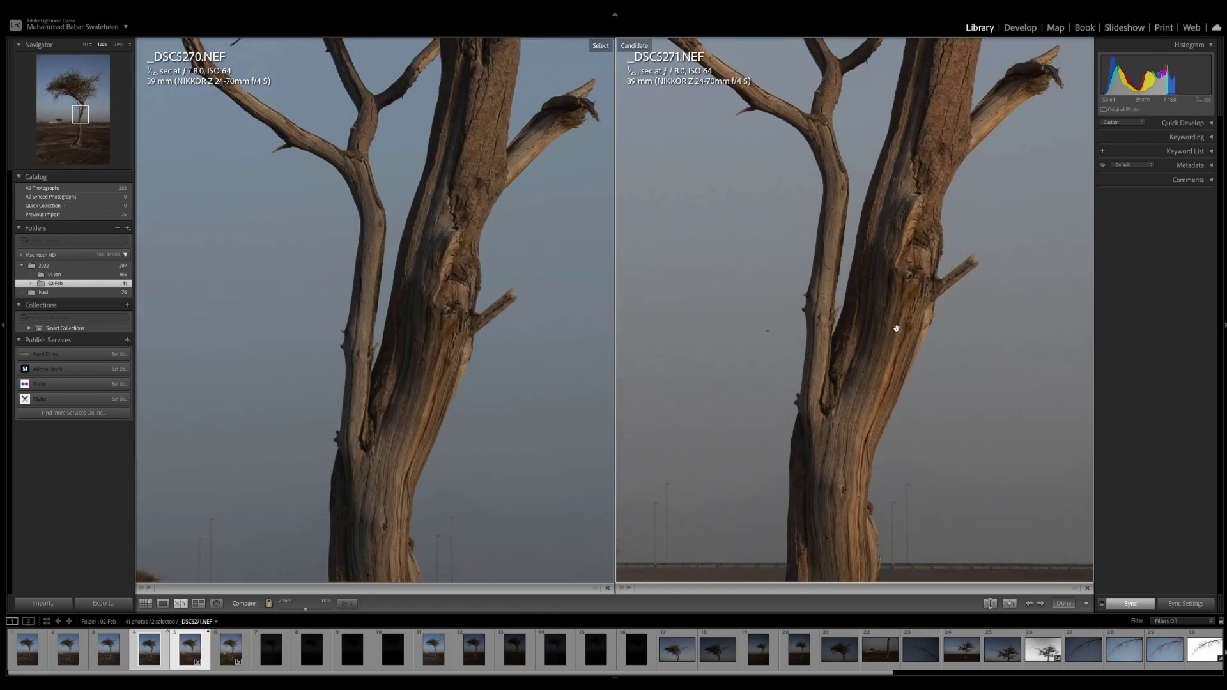
drag(897, 328, 906, 271)
scroll(905, 271, down, 10)
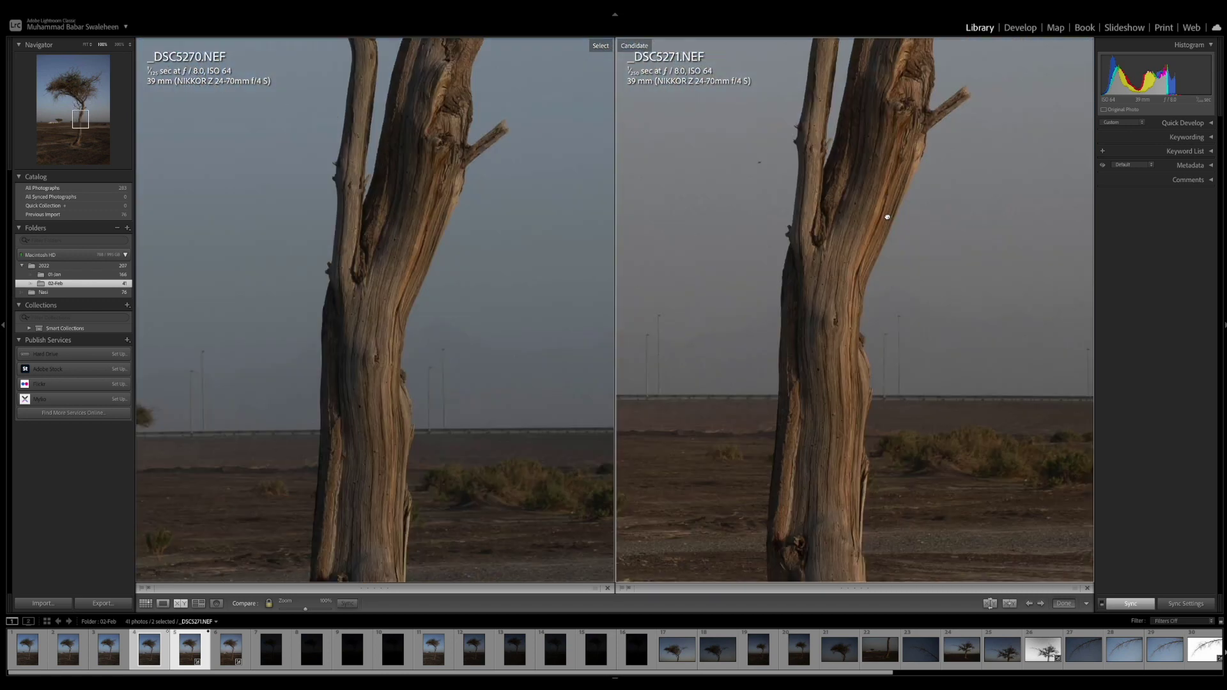
scroll(891, 271, down, 10)
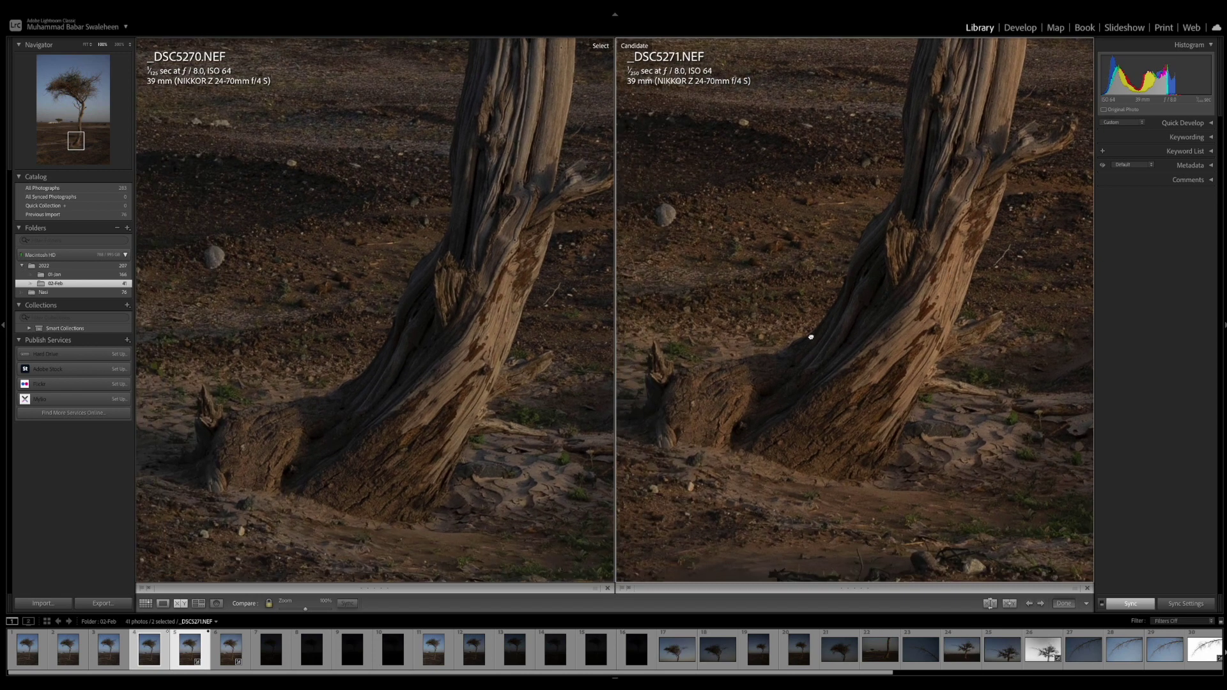
Step: Examine the horizon, background tree and crown branches of _DSC5270 and _DSC5271 at high magnification
drag(810, 337, 768, 423)
scroll(768, 424, up, 8)
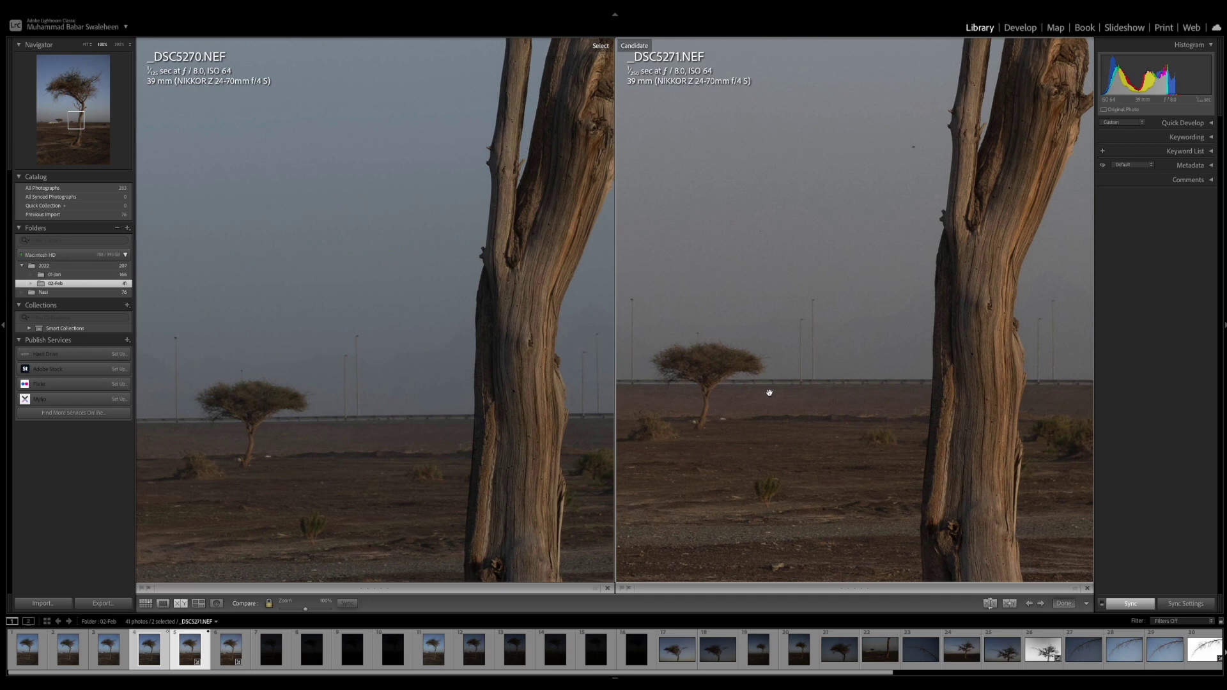
drag(769, 393, 880, 364)
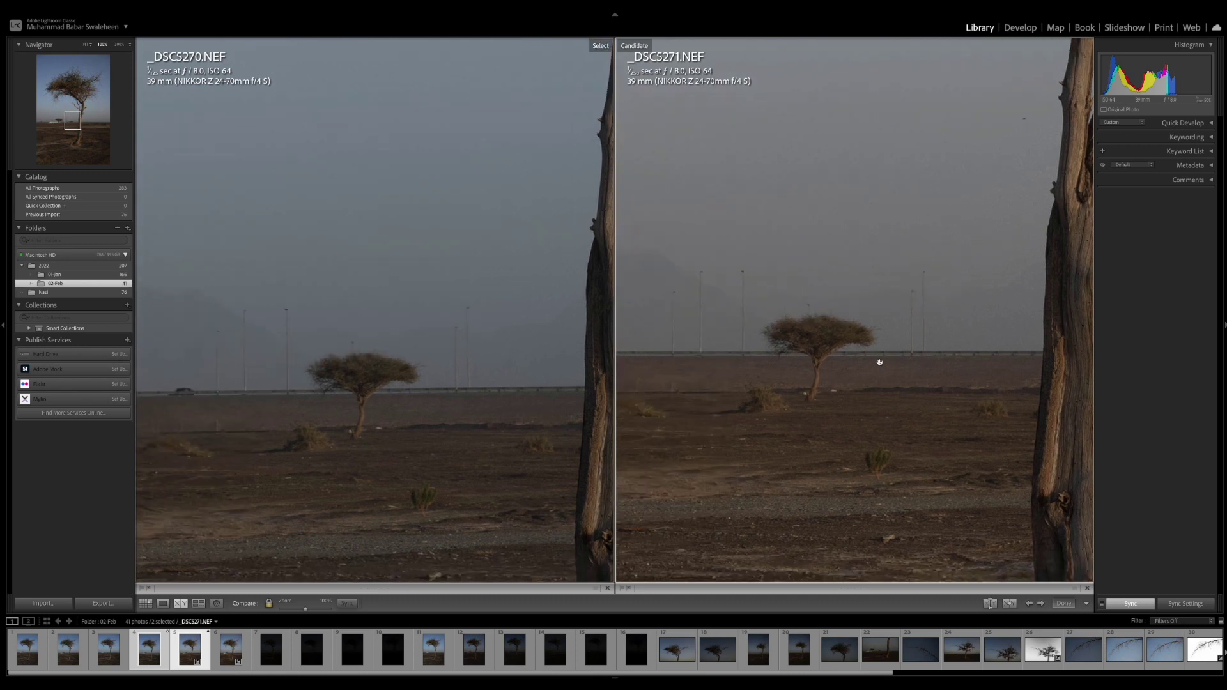
scroll(881, 362, up, 10)
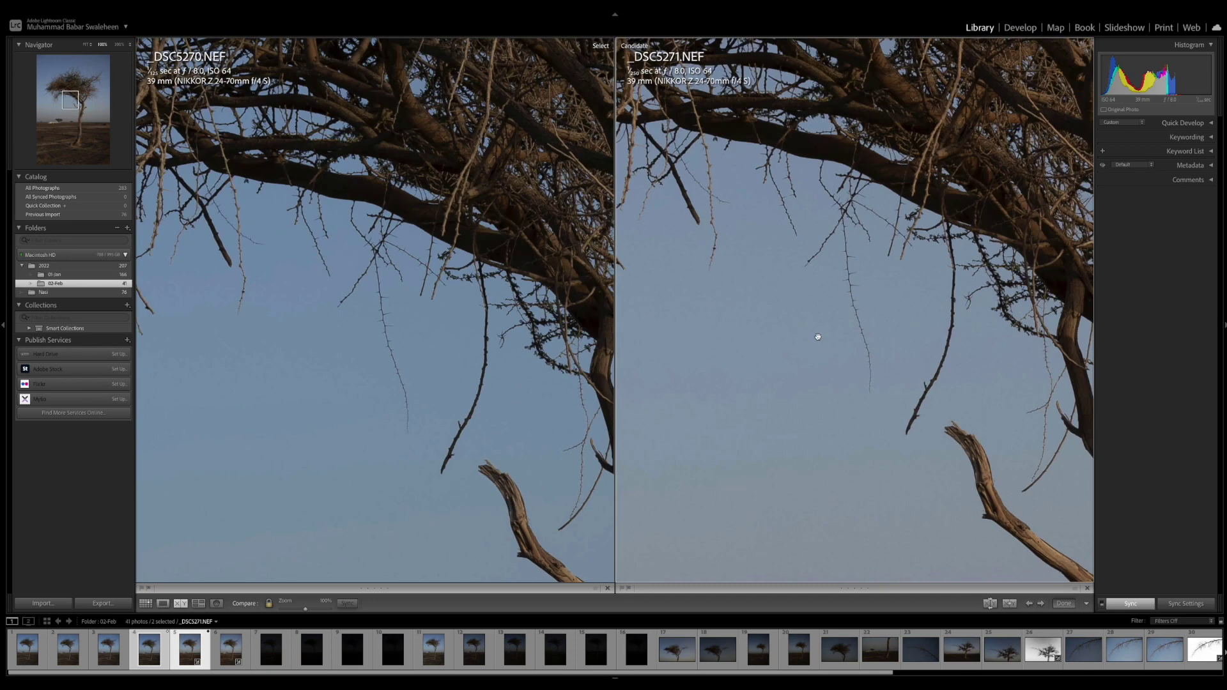
scroll(818, 337, up, 10)
scroll(971, 396, left, 10)
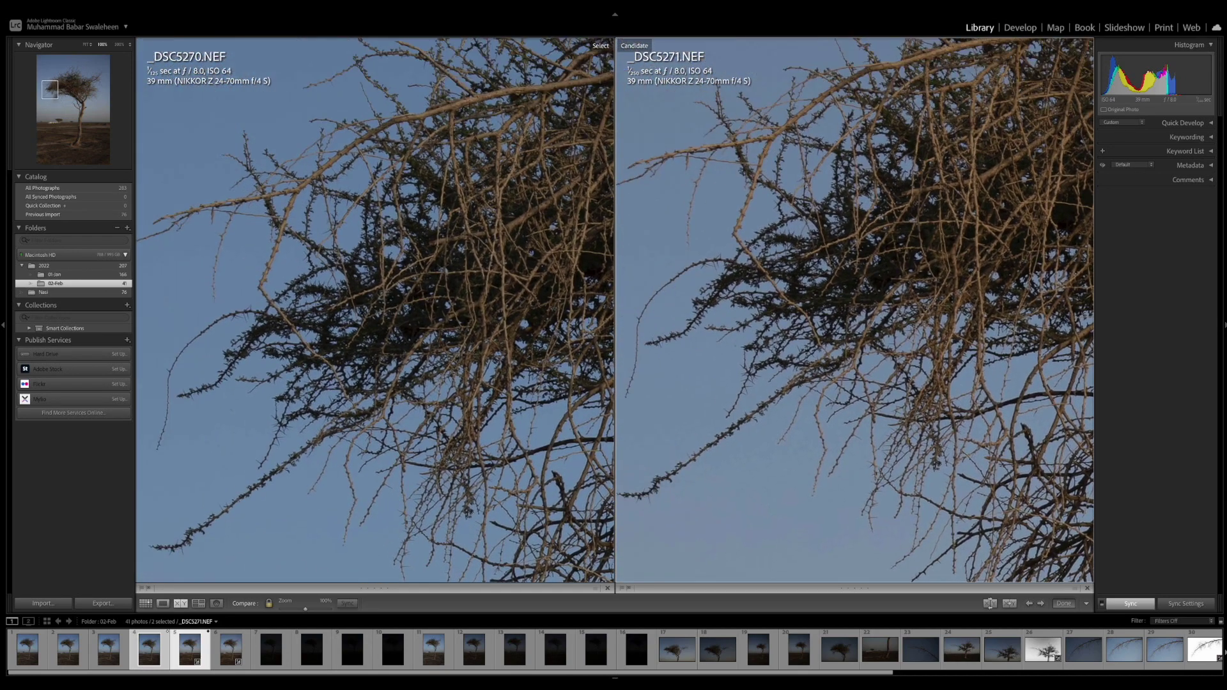
scroll(784, 427, up, 10)
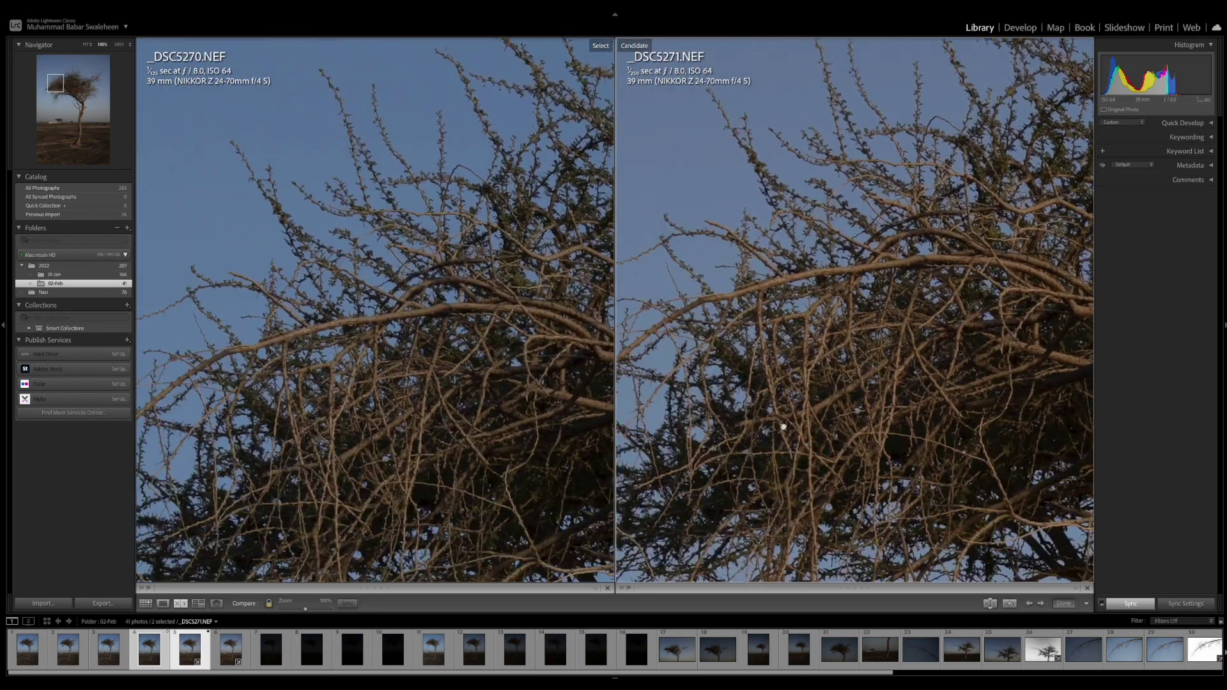
scroll(905, 243, right, 10)
scroll(905, 244, up, 7)
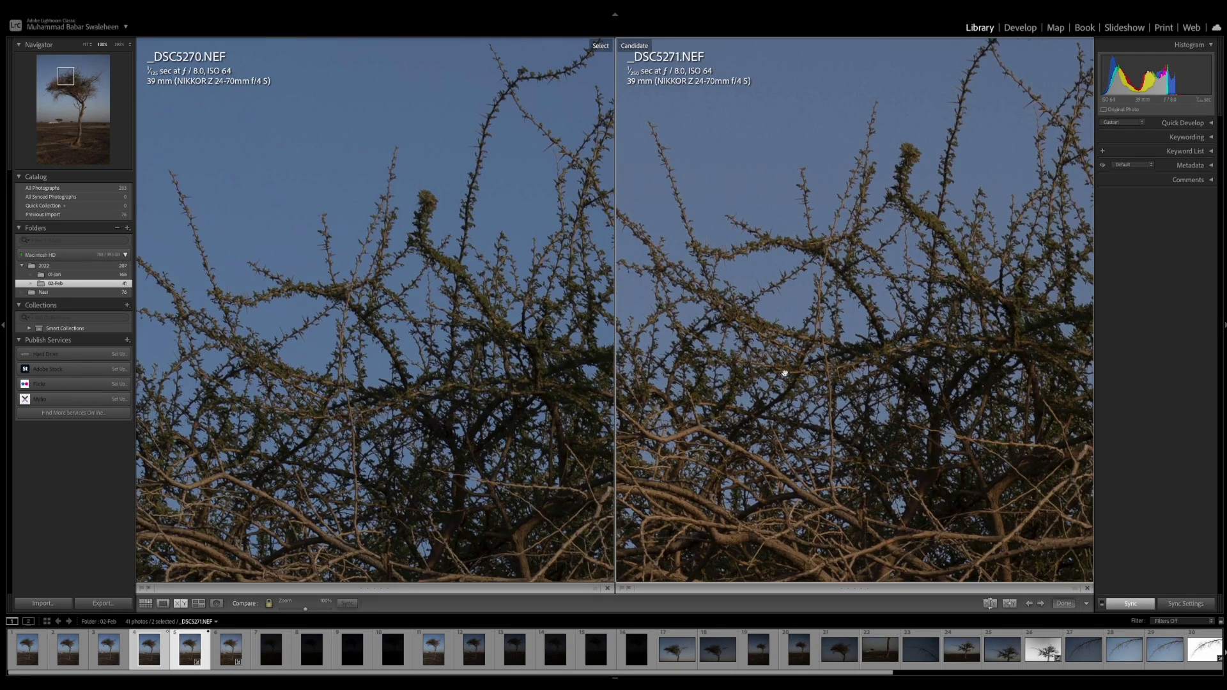
scroll(876, 354, right, 5)
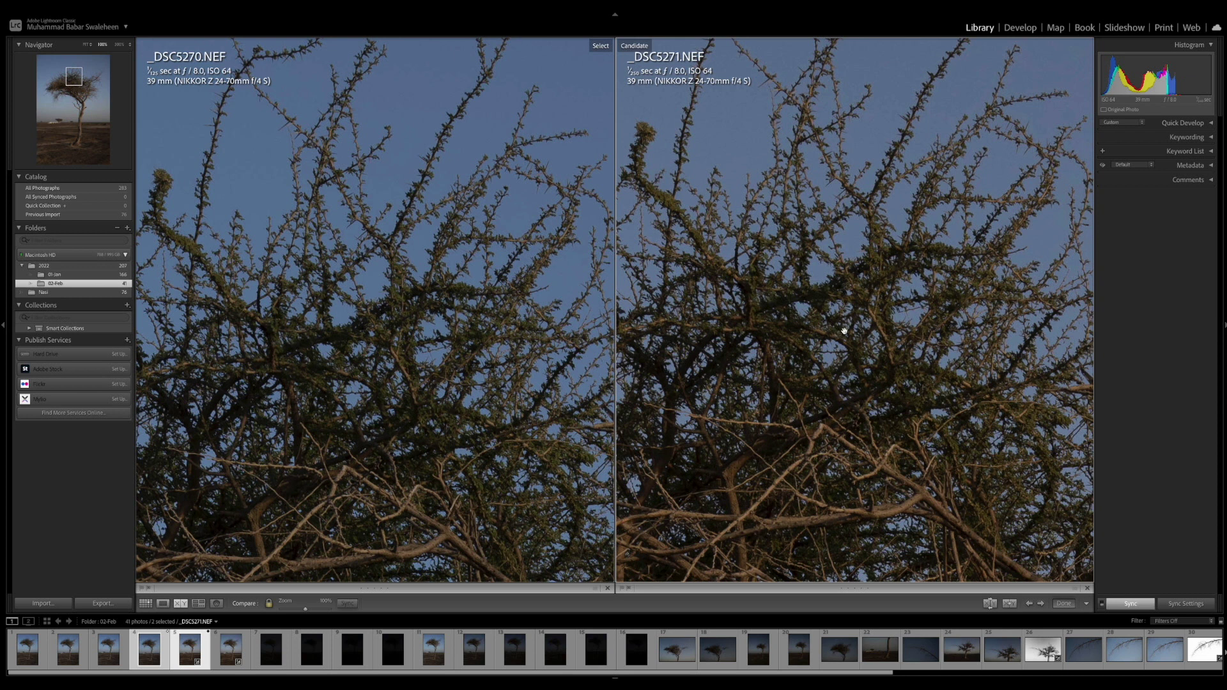
scroll(844, 331, up, 5)
scroll(843, 330, right, 3)
scroll(843, 369, down, 5)
scroll(843, 369, right, 3)
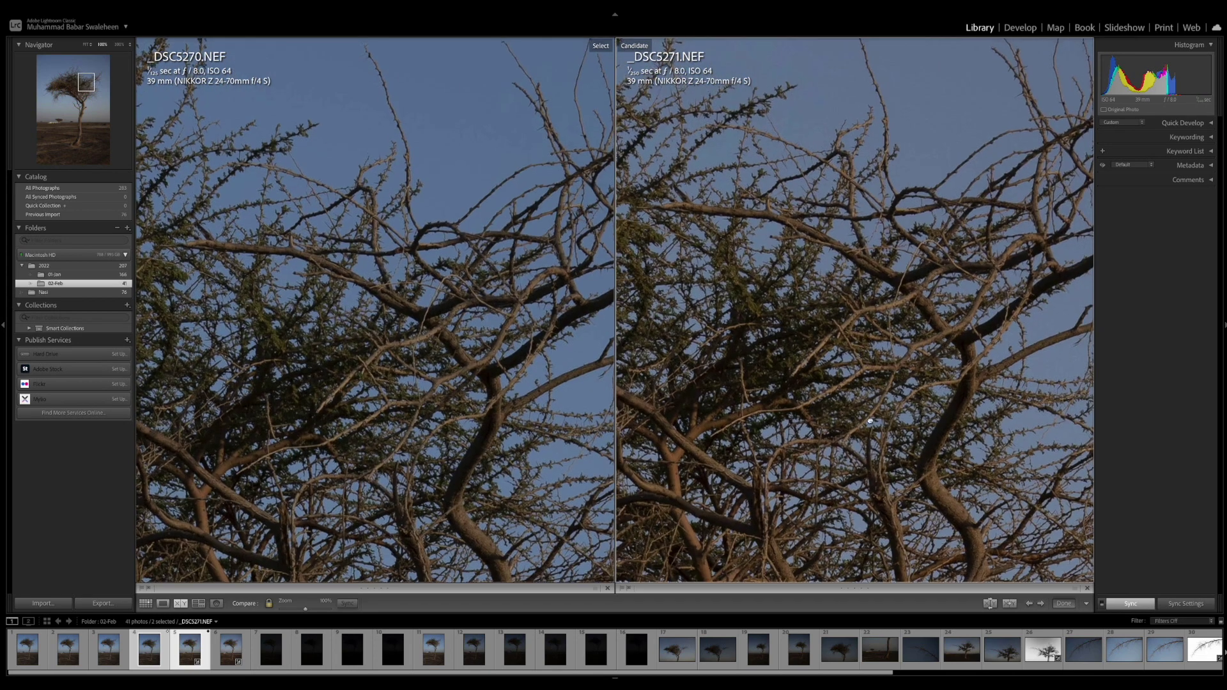
Step: Inspect the branch forks and upper trunk of _DSC5270 and _DSC5271, and return to the full-frame comparison
scroll(870, 421, down, 10)
scroll(870, 420, left, 2)
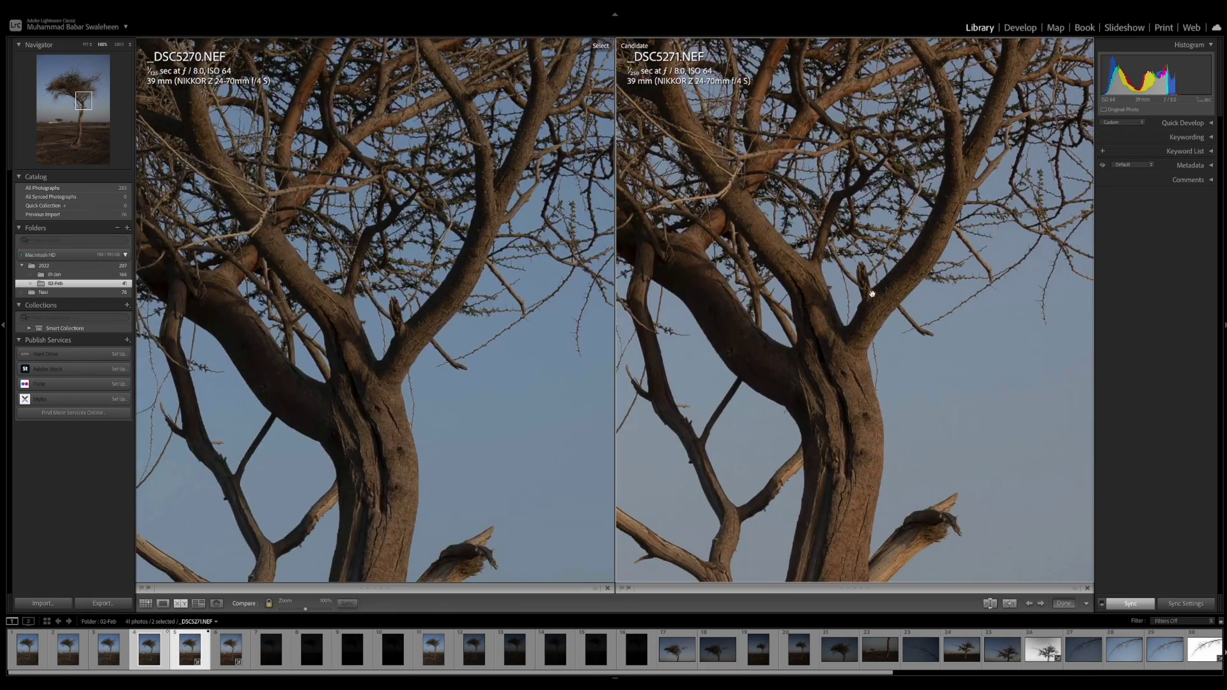
scroll(875, 286, down, 10)
scroll(875, 286, left, 3)
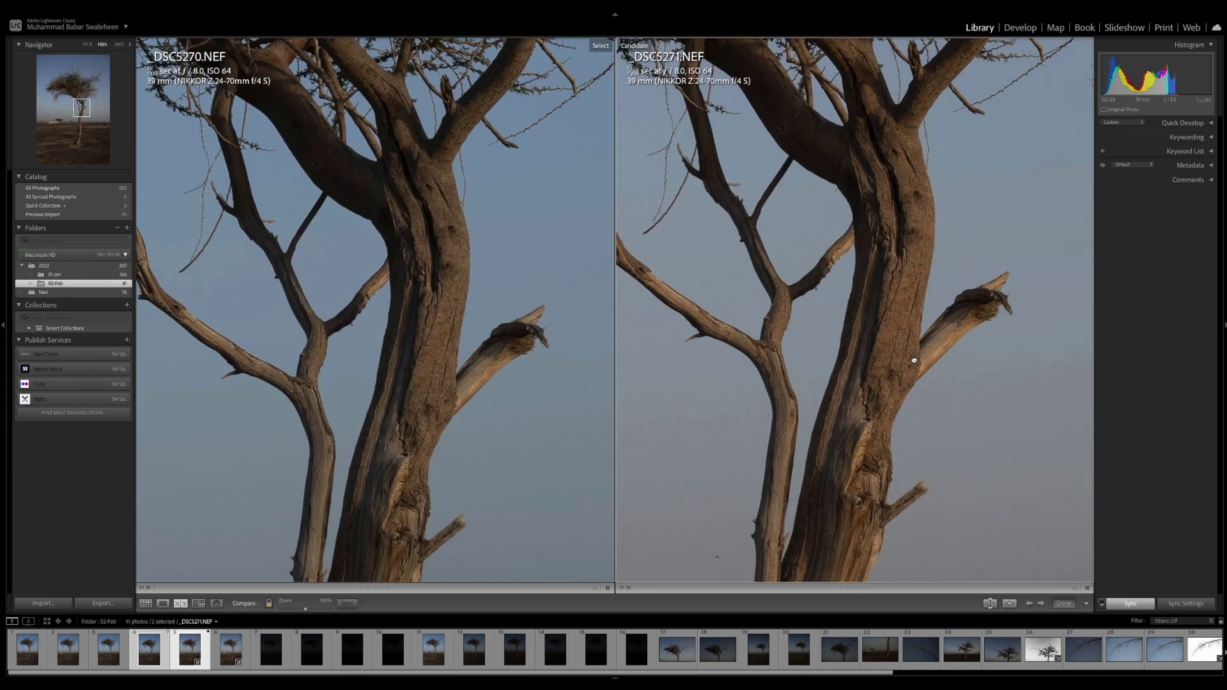
scroll(914, 361, down, 3)
scroll(868, 296, up, 10)
scroll(868, 296, left, 3)
drag(969, 293, 791, 172)
drag(795, 288, 913, 243)
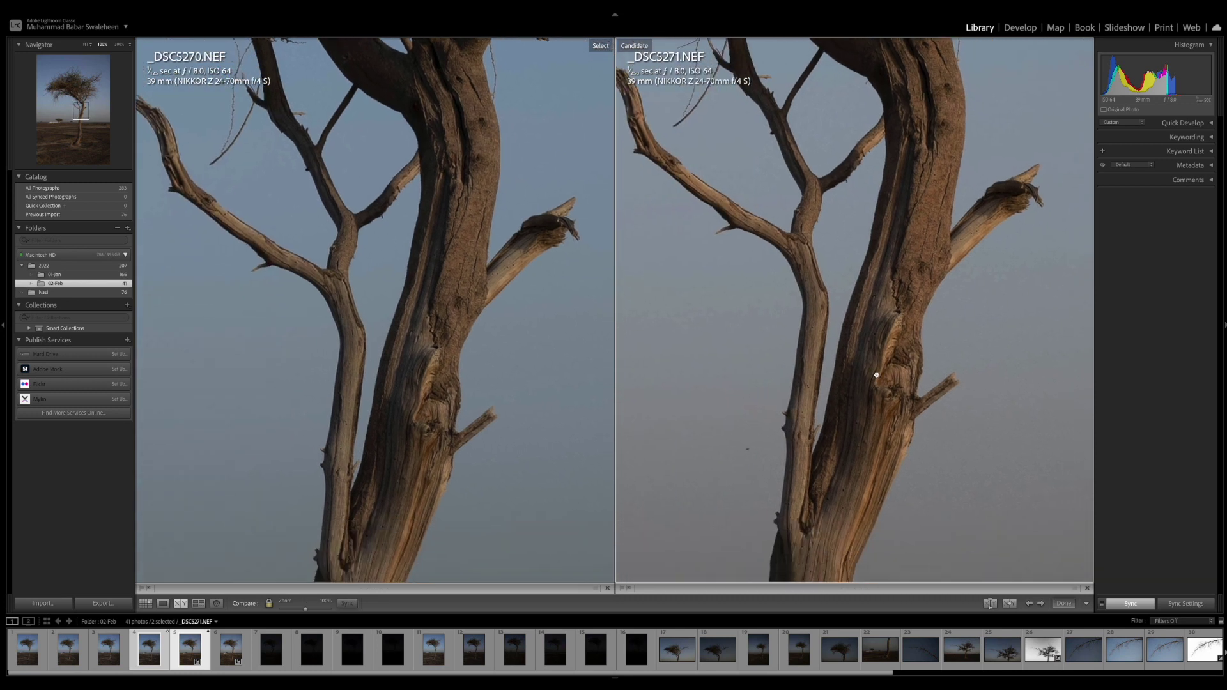
drag(877, 378, 898, 281)
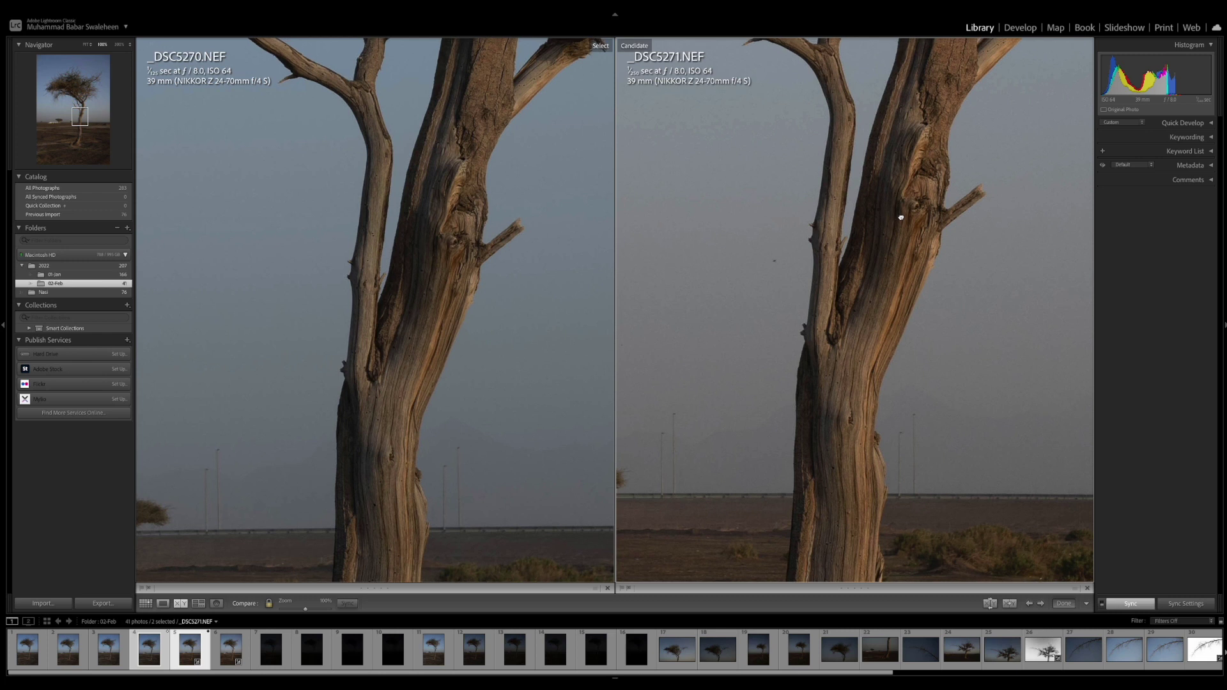
drag(899, 214, 883, 314)
click(885, 304)
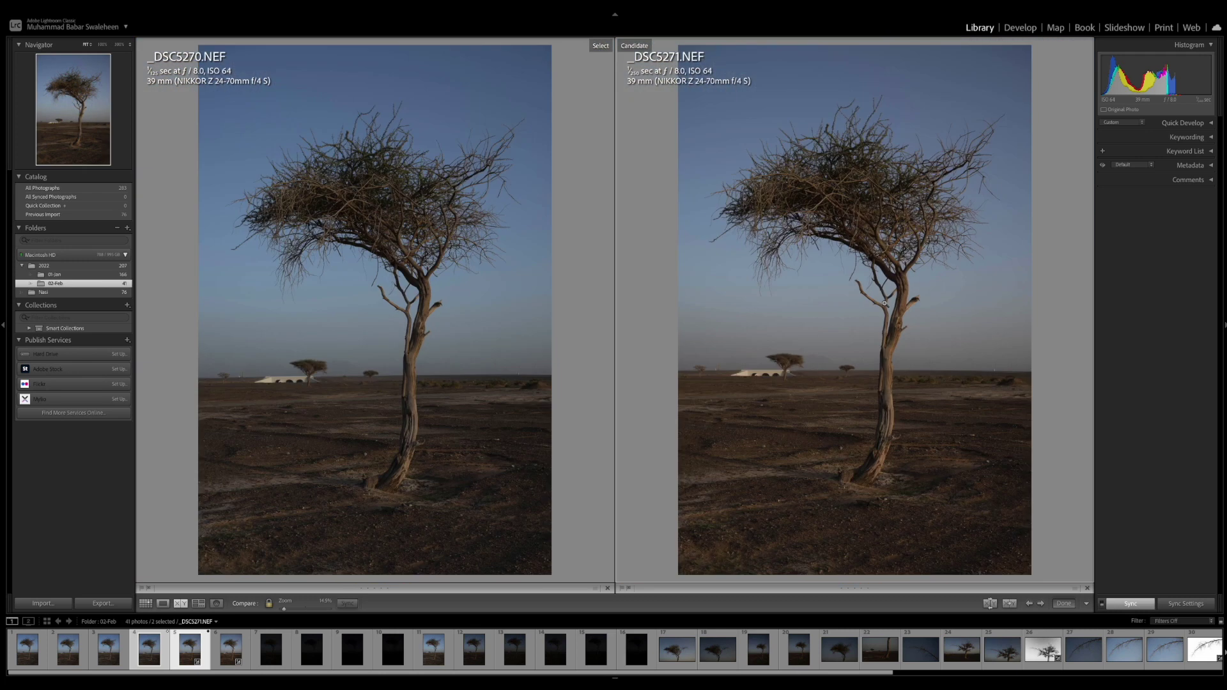
Step: Show _DSC5270 and _DSC5272 side by side in Compare view
key(e)
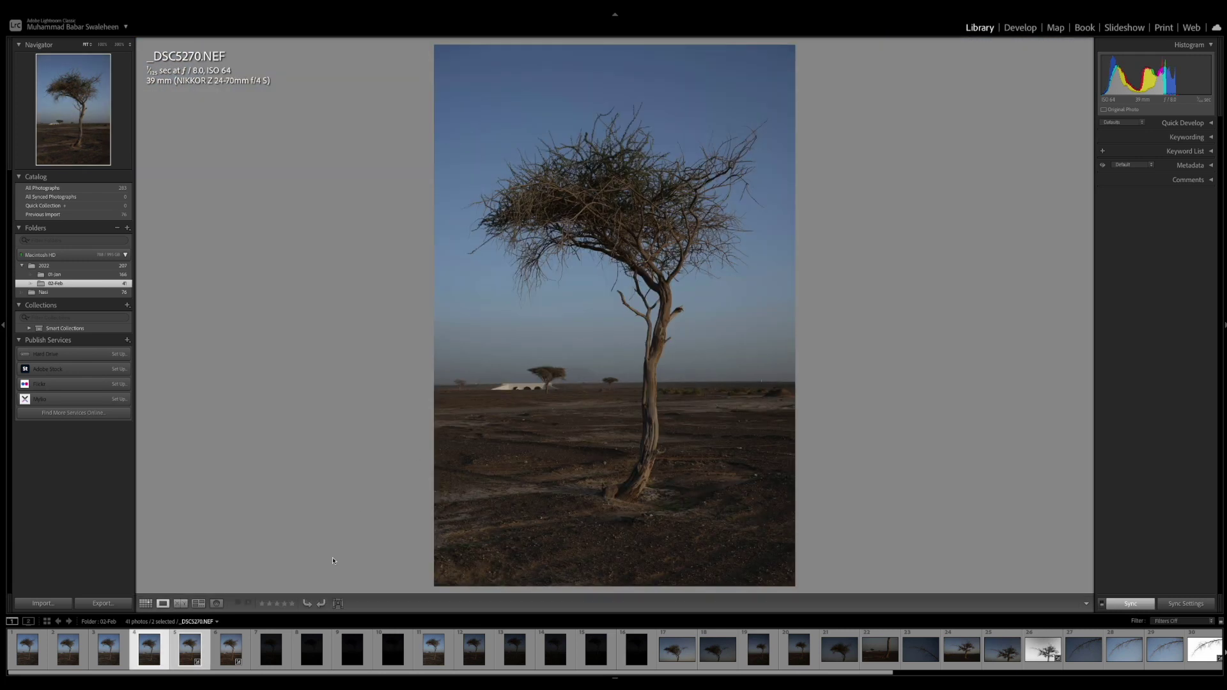
click(229, 650)
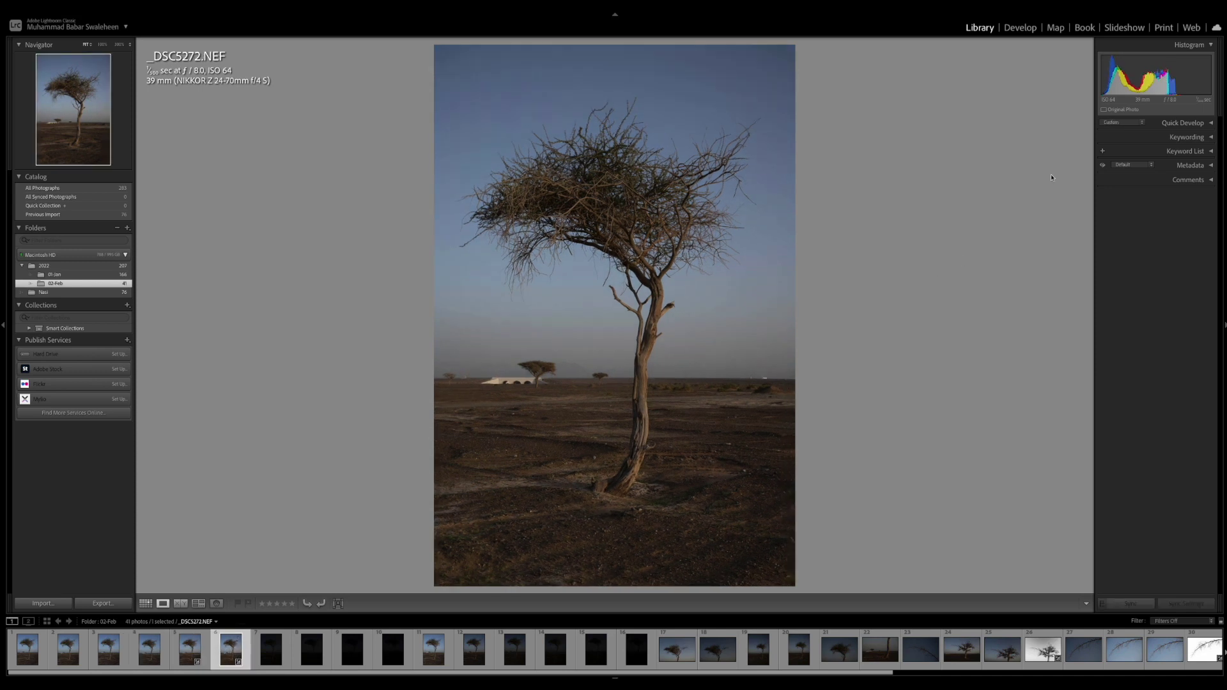
click(1020, 27)
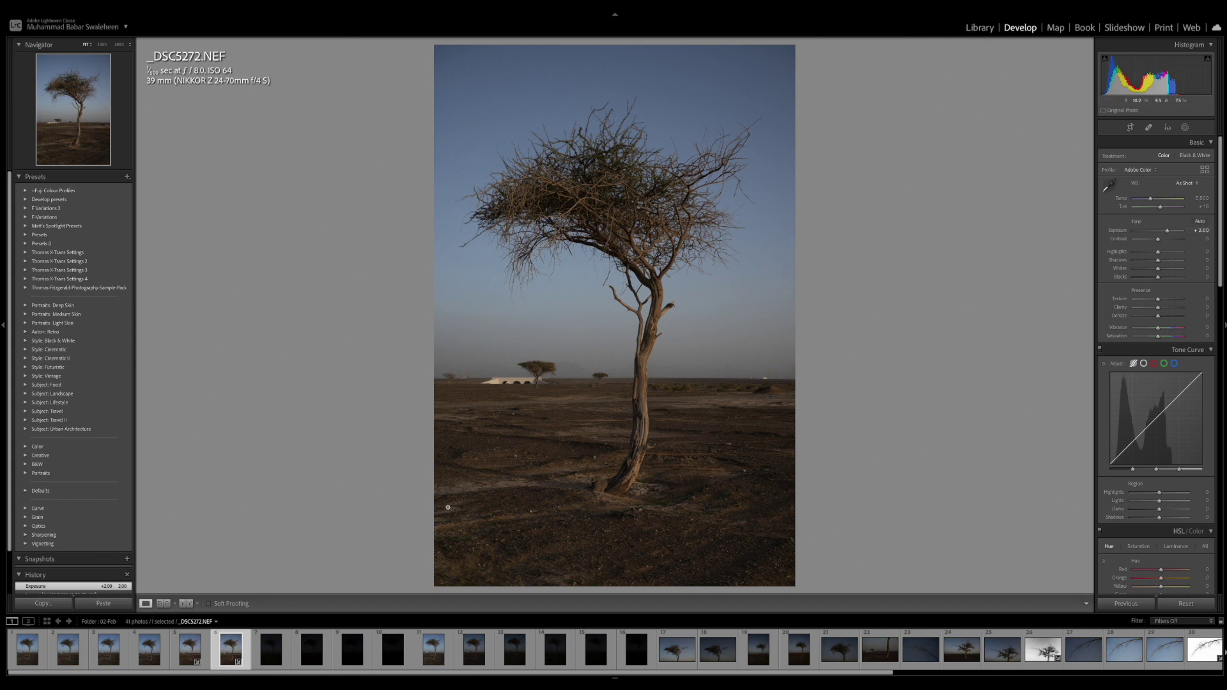
ctrl+click(152, 659)
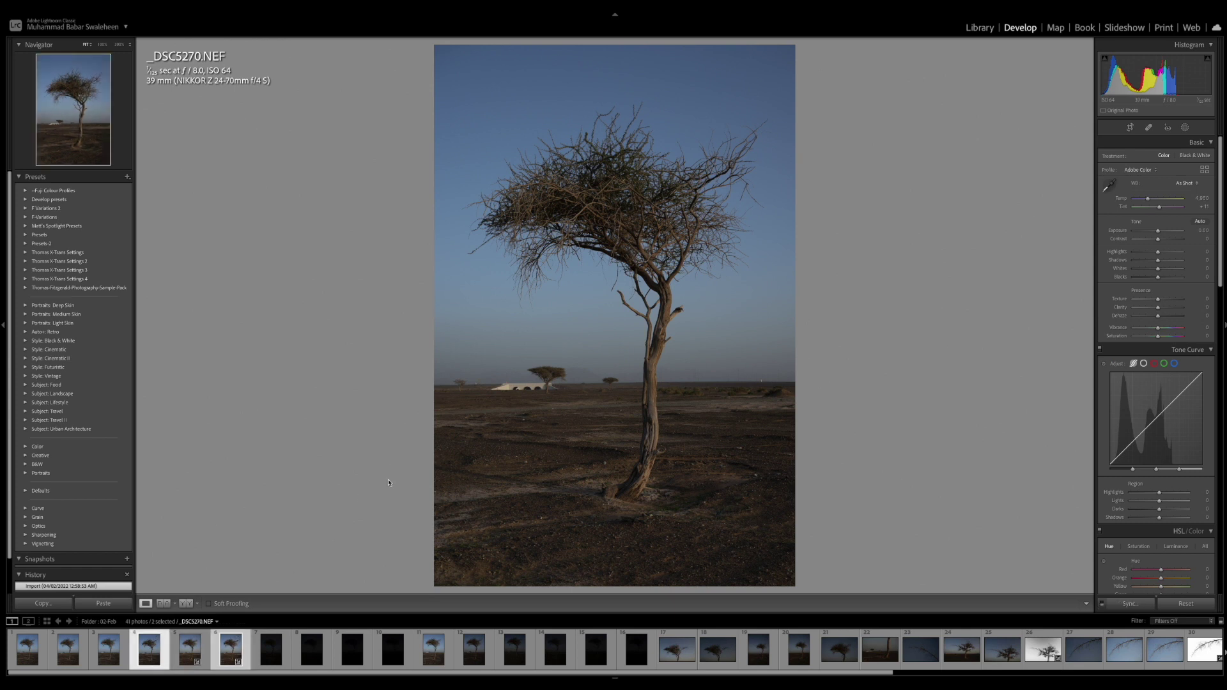
key(c)
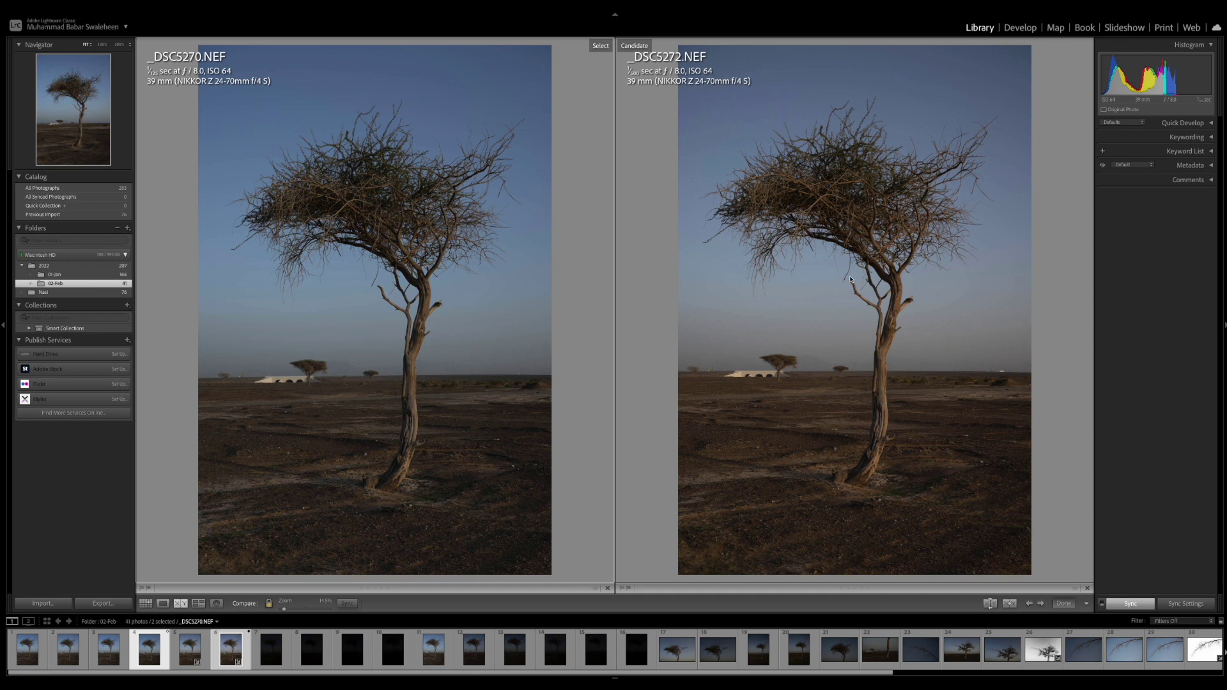
Step: Examine _DSC5270 and _DSC5272 at high magnification from the lower crown down the trunk to the roots, then restore the full view
click(889, 323)
click(893, 327)
drag(894, 327, 1155, 597)
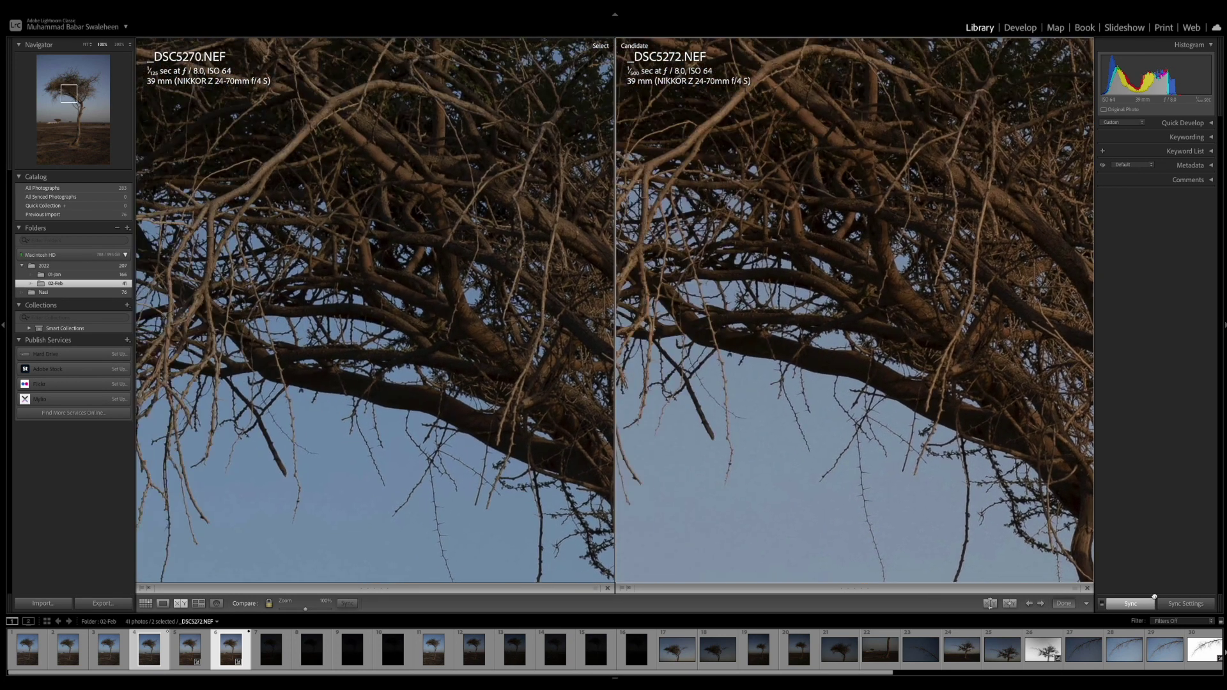
drag(971, 389, 910, 218)
drag(951, 370, 918, 269)
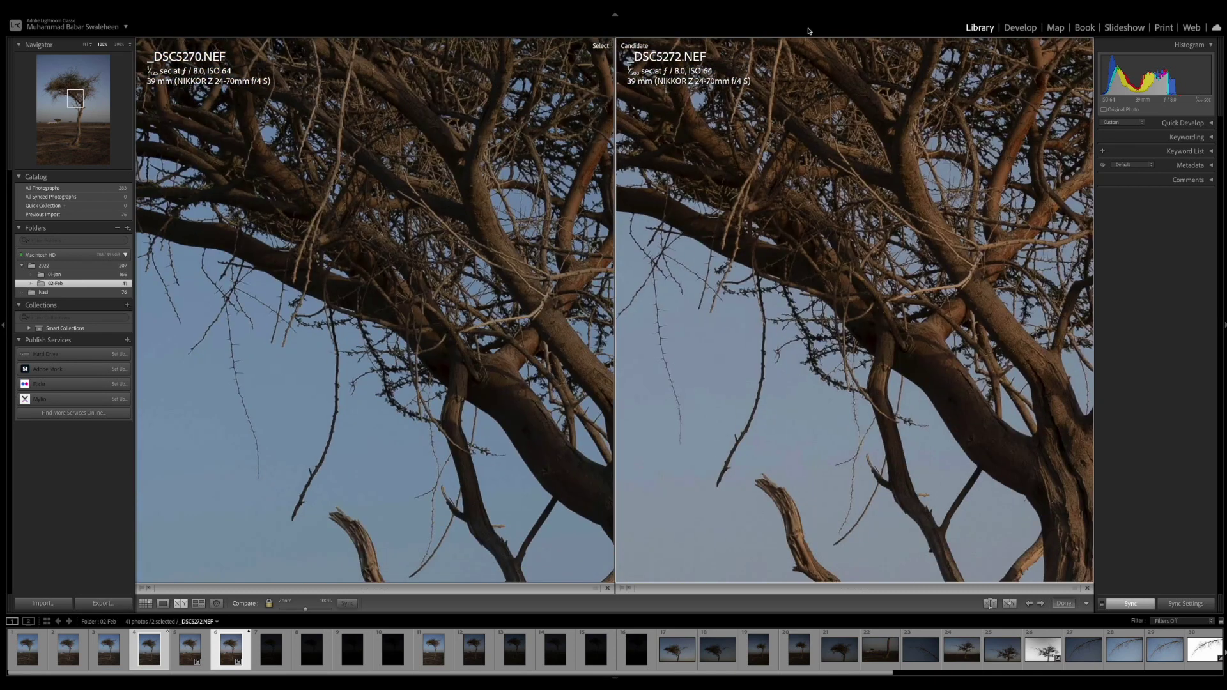
right_click(899, 335)
key(Escape)
drag(824, 322, 688, 166)
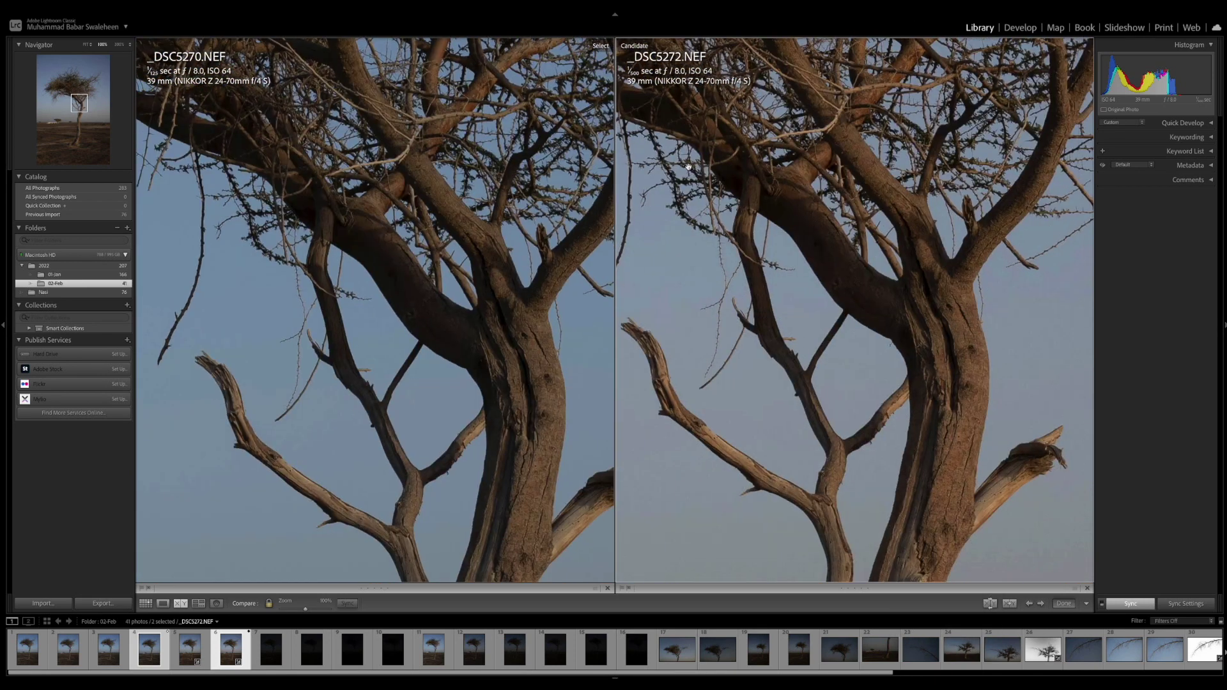
drag(872, 438, 784, 289)
drag(869, 294, 888, 117)
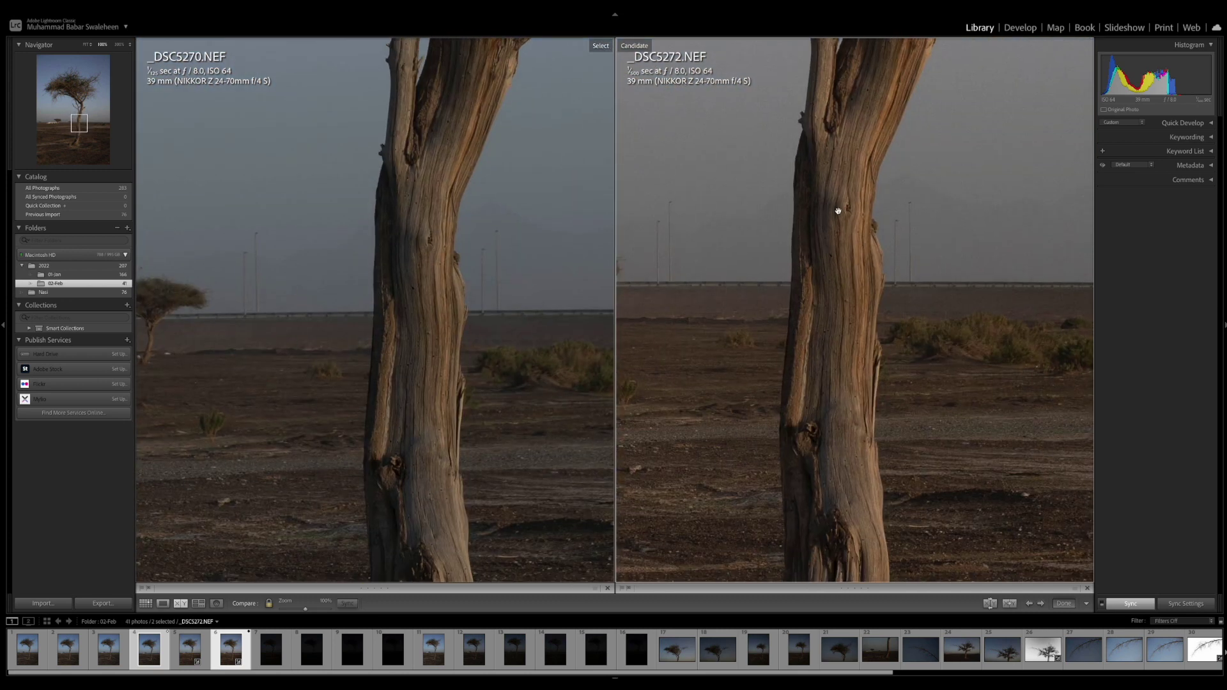
drag(814, 433, 893, 313)
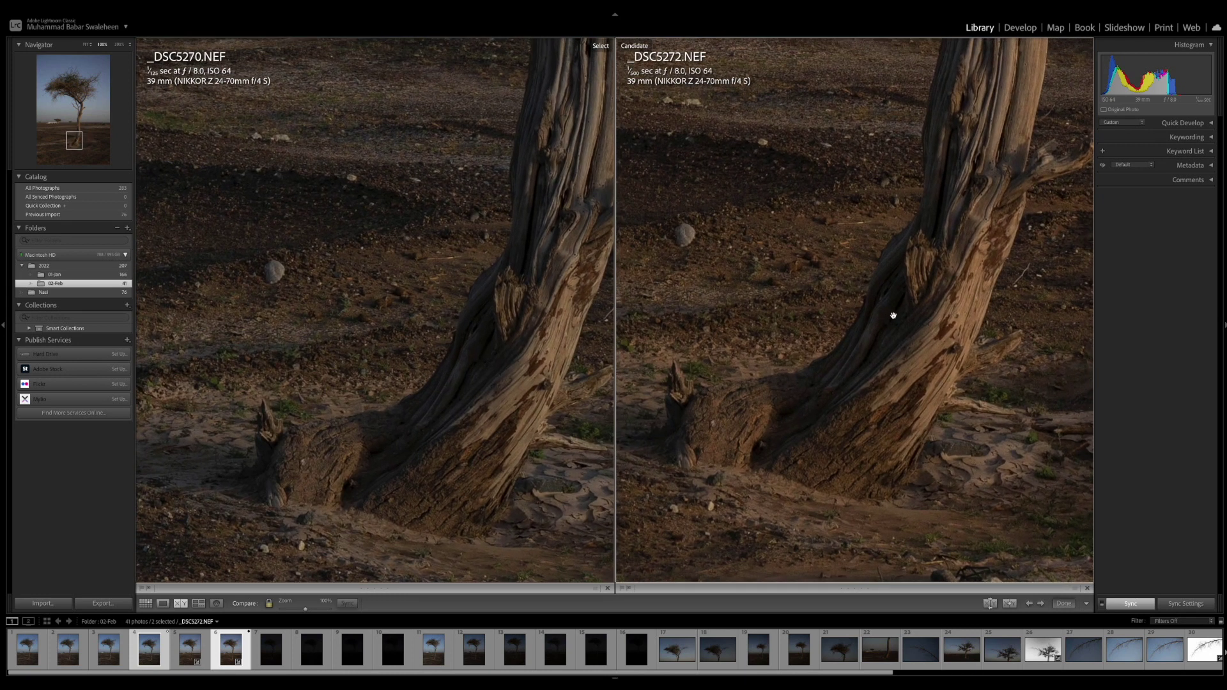
drag(902, 313, 941, 264)
click(942, 264)
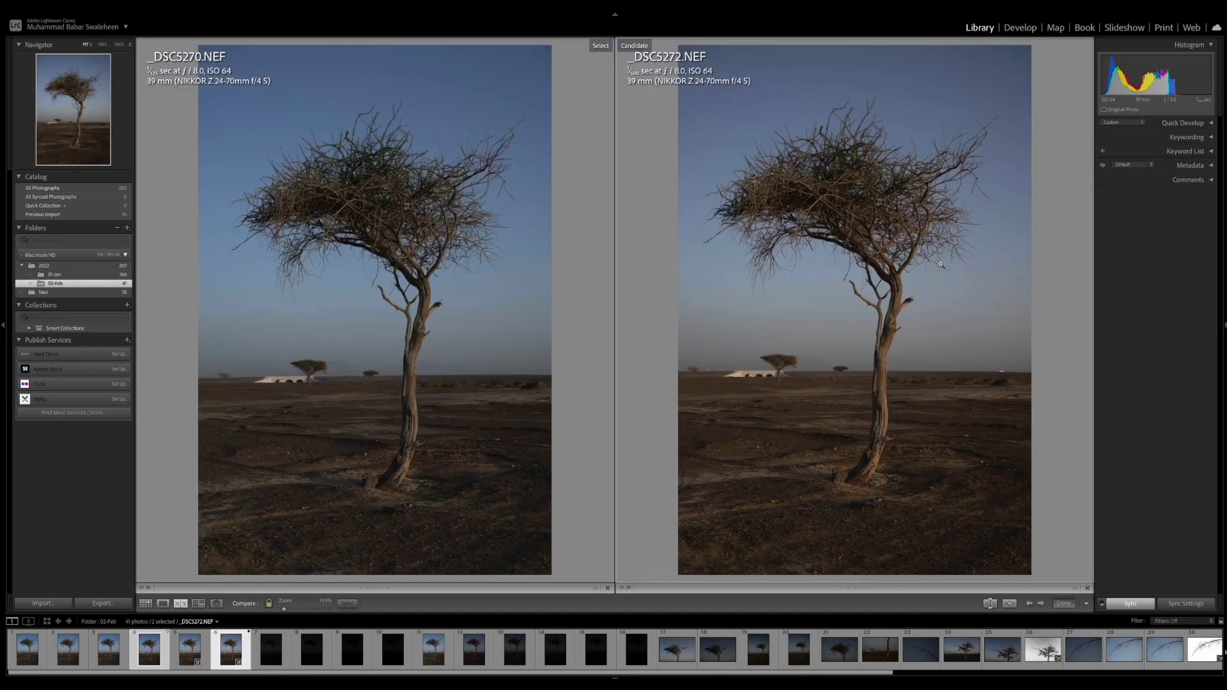
Step: Inspect the dense crown branches of _DSC5270 and _DSC5272 up close, and return to the full-frame comparison
click(850, 196)
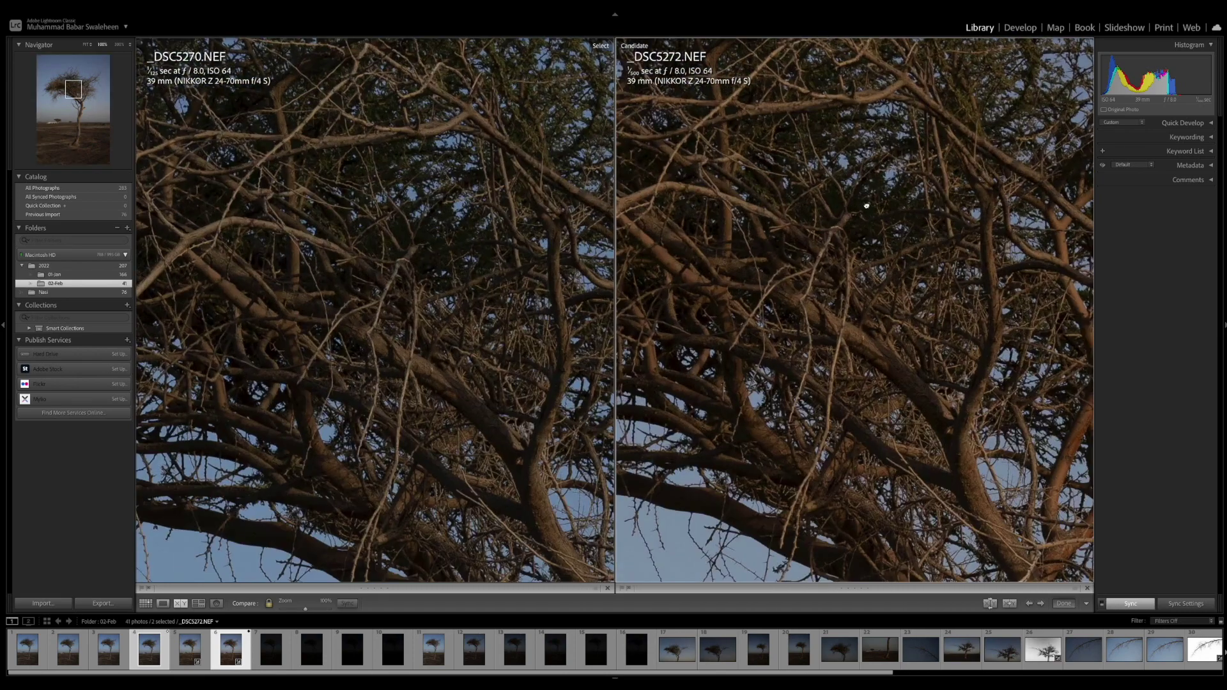
drag(855, 197, 874, 369)
mouse_move(846, 325)
mouse_down()
mouse_move(866, 396)
mouse_move(886, 410)
mouse_move(898, 402)
mouse_move(863, 380)
mouse_move(816, 430)
mouse_move(866, 339)
mouse_up()
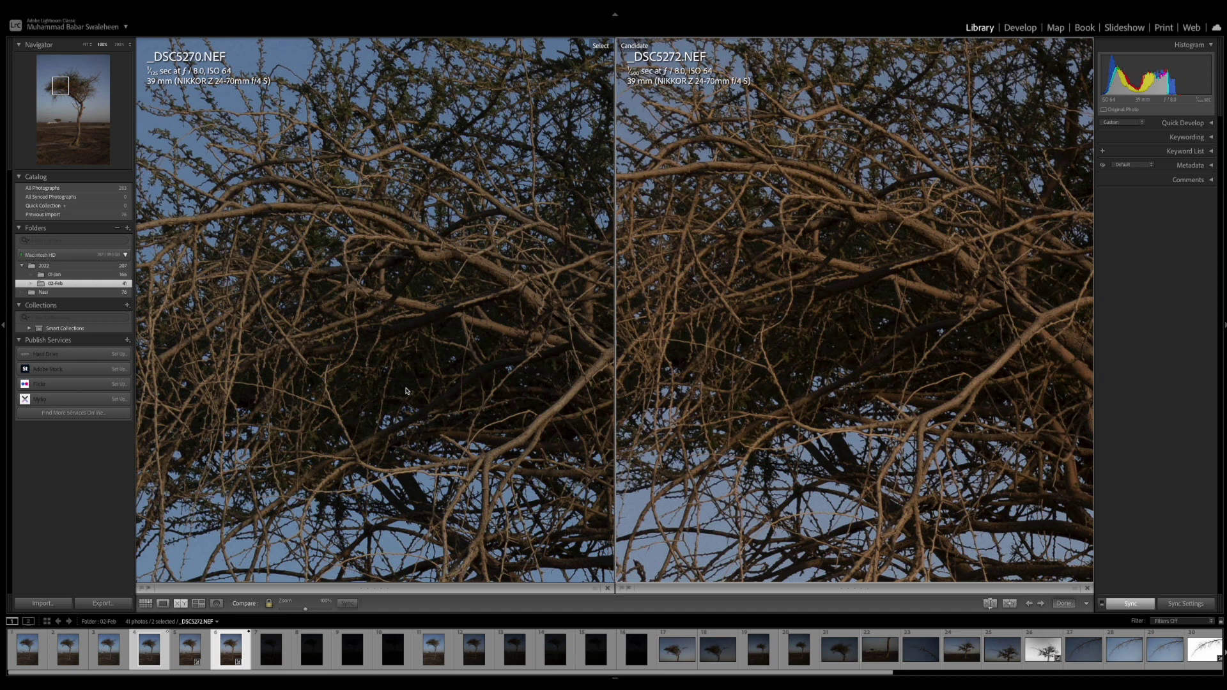
click(870, 358)
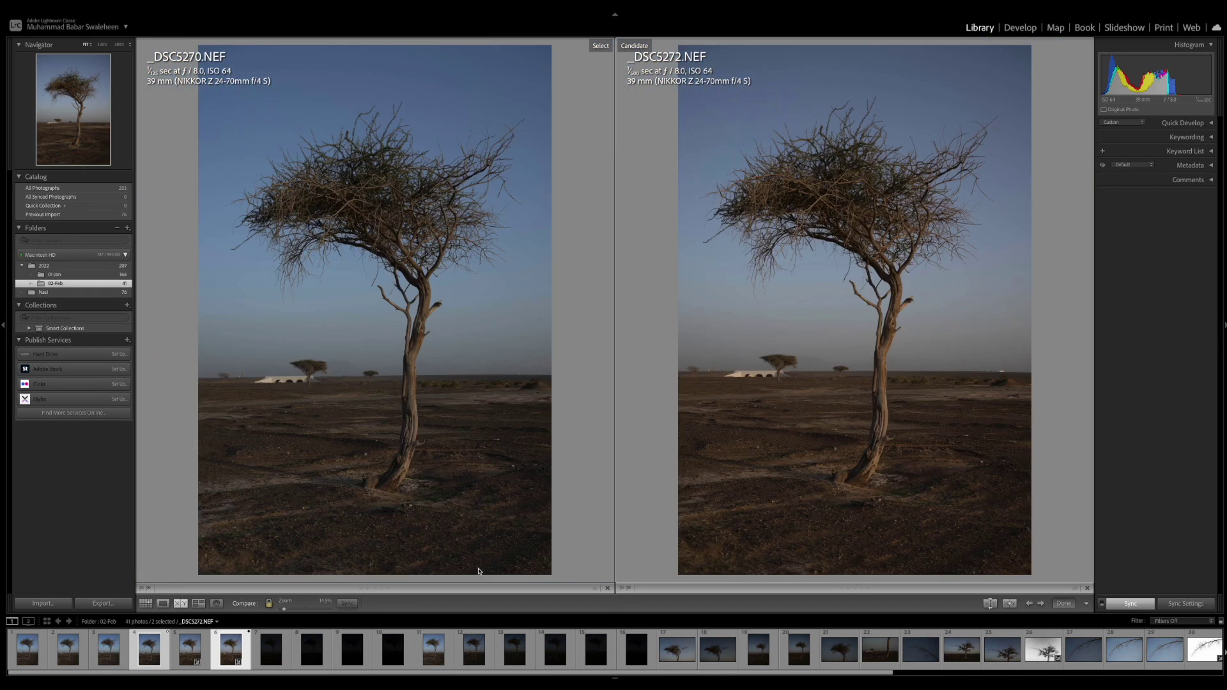
Step: Set the exposure of _DSC5273 to +3.00
double_click(269, 648)
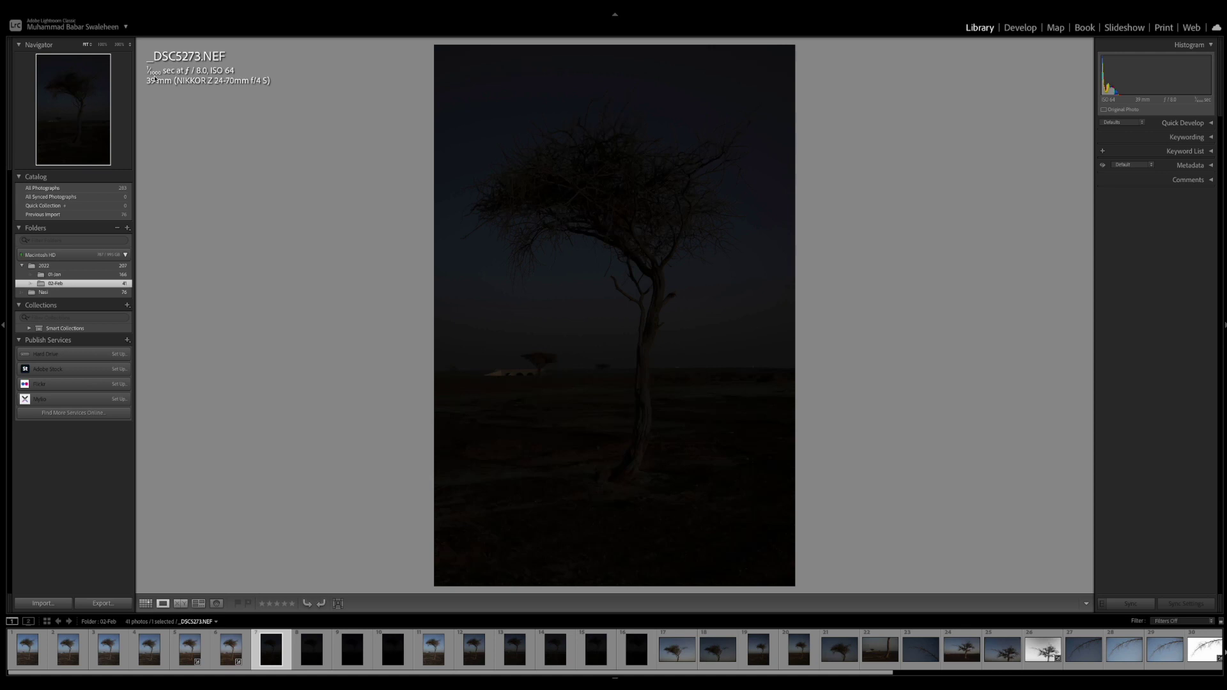
click(228, 655)
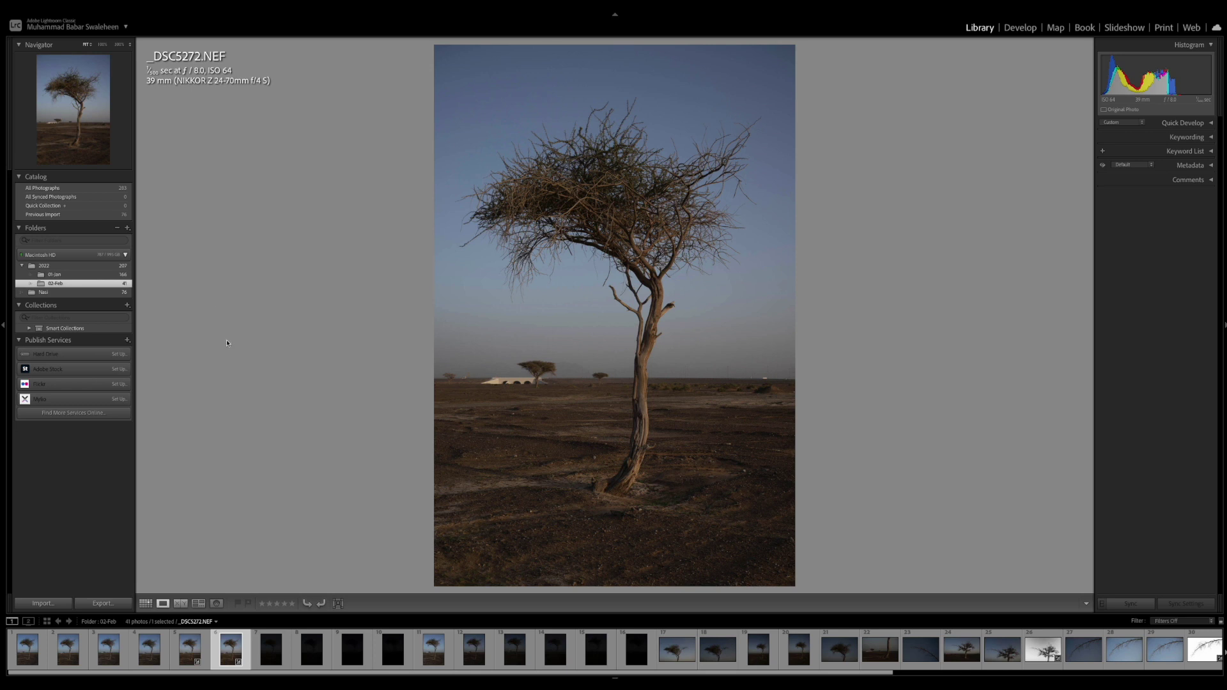
key(Right)
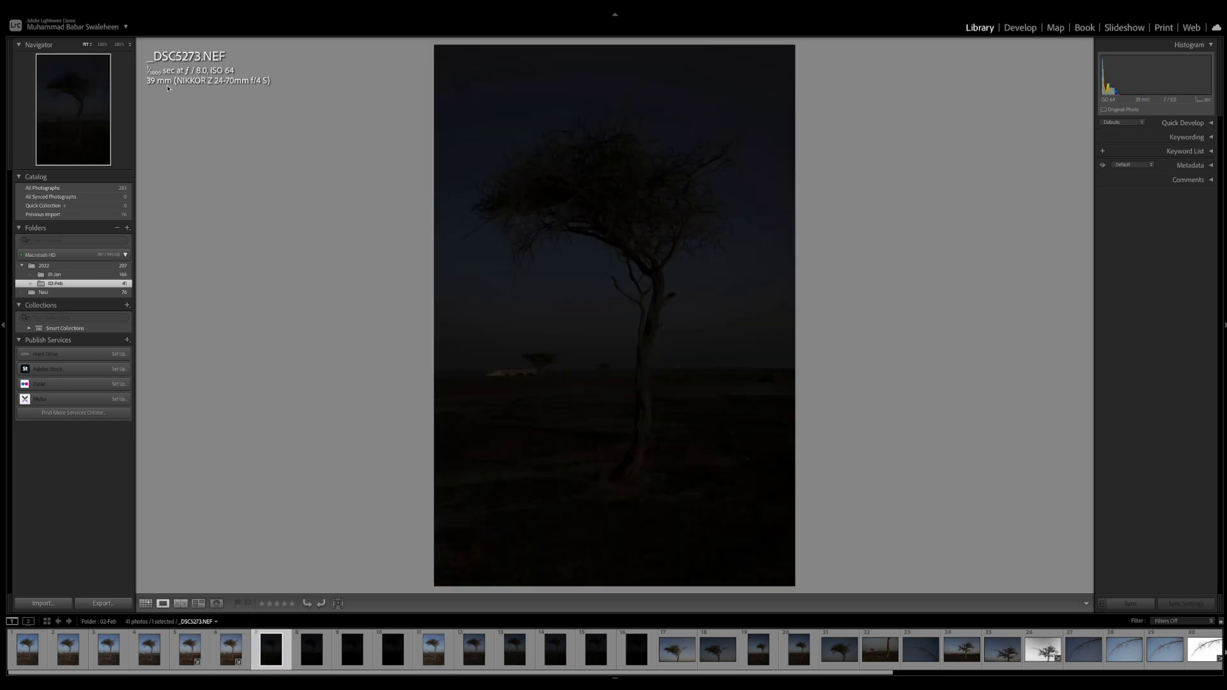
click(1020, 27)
click(1197, 230)
text(+ 3)
key(Return)
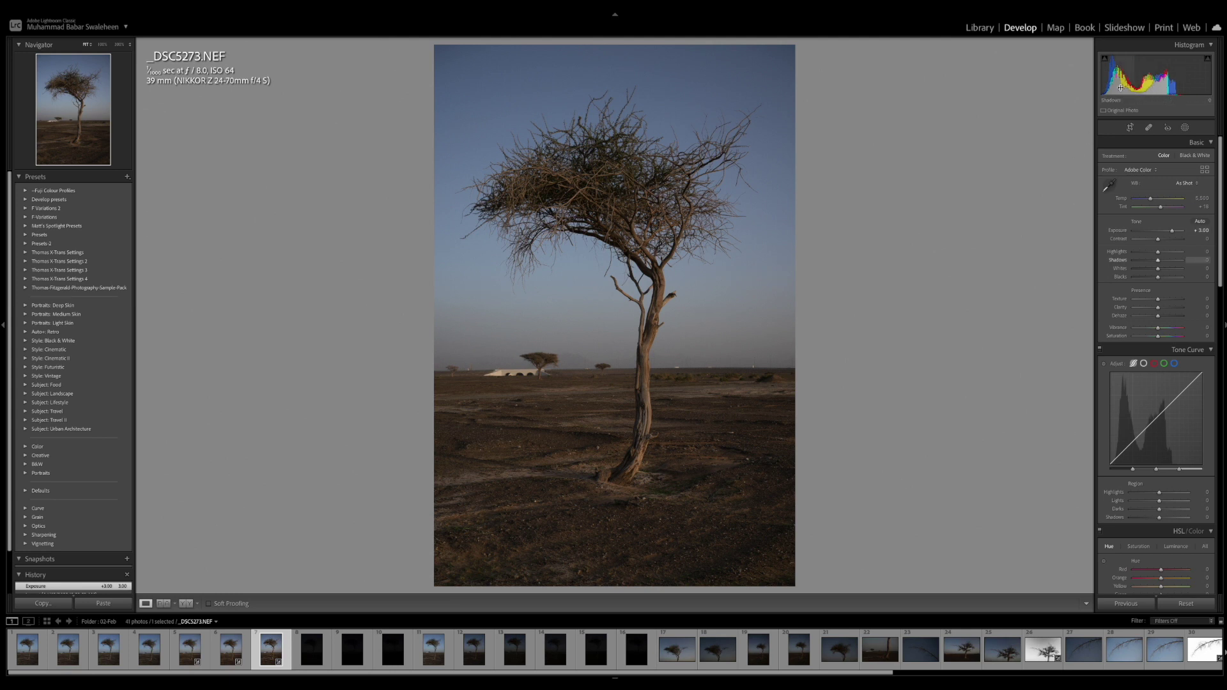
Step: View the exposure-corrected _DSC5272 and _DSC5271 and the unedited _DSC5270 in turn to compare their overall look
click(239, 653)
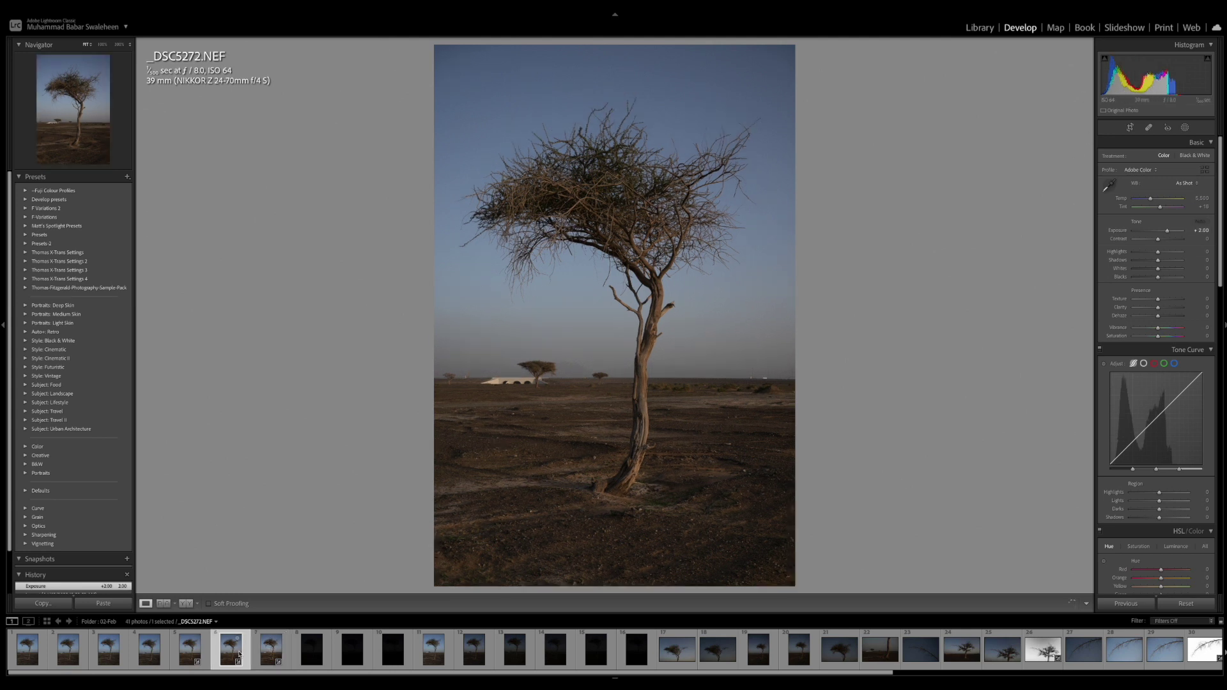
click(190, 652)
click(160, 659)
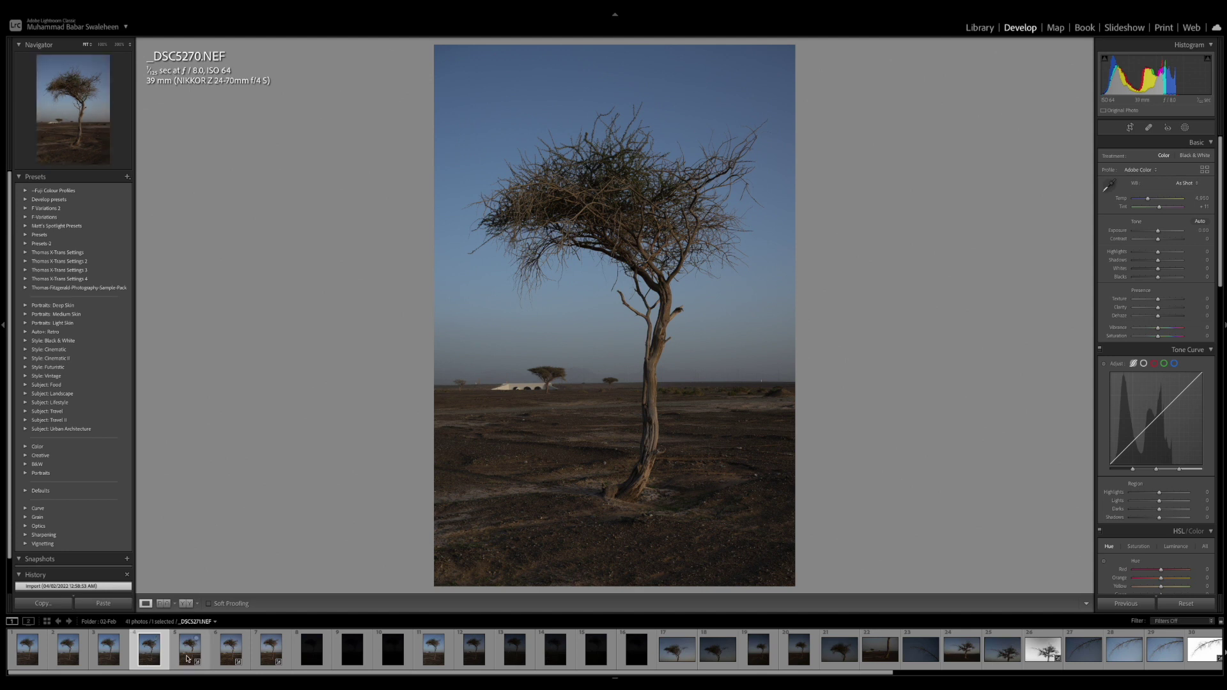
click(189, 659)
click(248, 658)
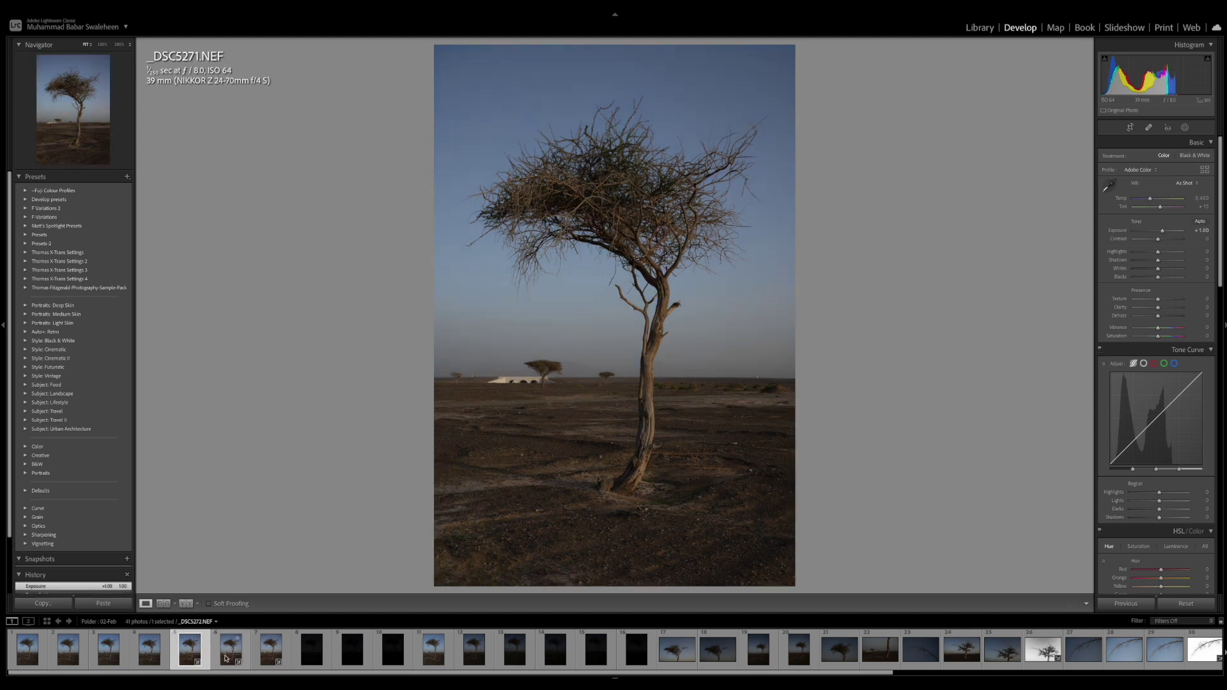
Step: Examine the upper trunk and branches of the brightened _DSC5273 at high magnification
click(271, 653)
click(656, 365)
drag(656, 364, 788, 458)
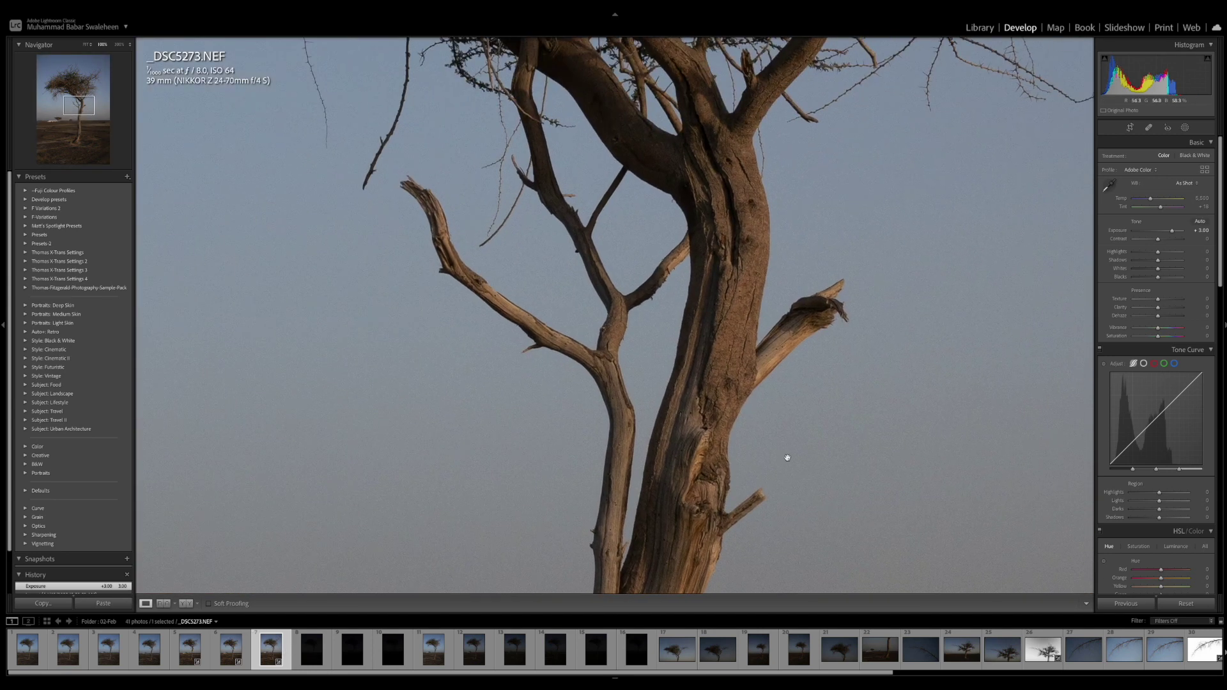
Step: Check the sky around the trunk of _DSC5273 up close, and return to the full-frame view
drag(880, 436, 693, 454)
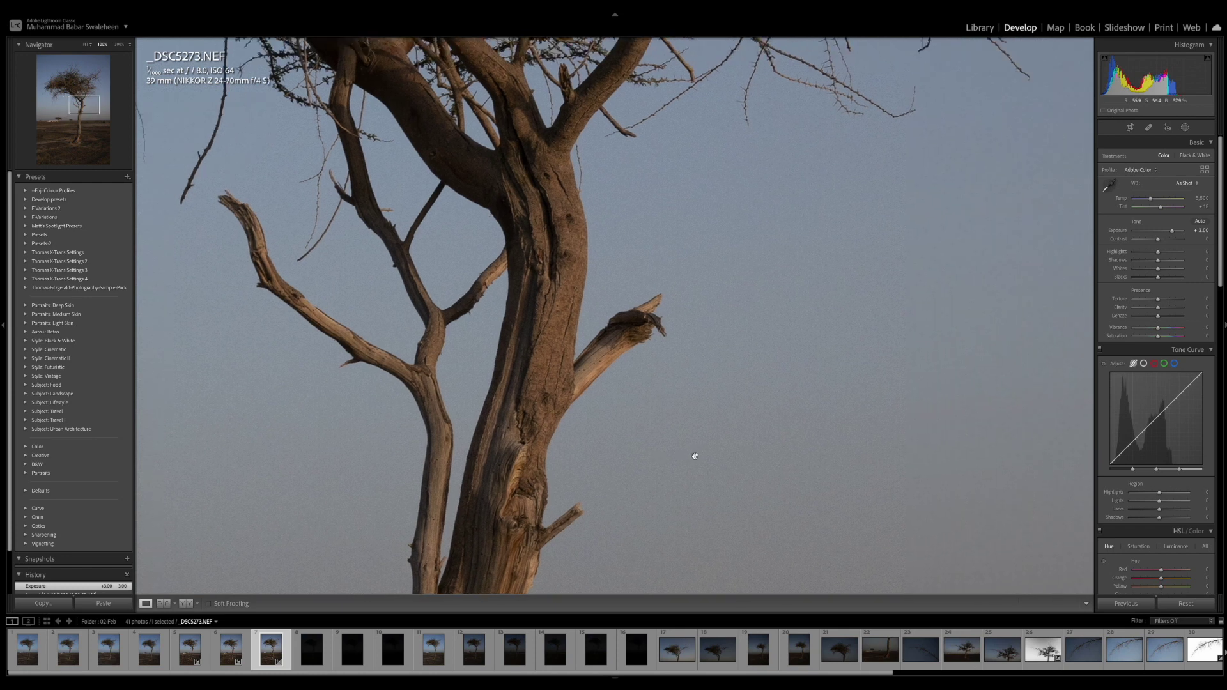
drag(772, 405, 894, 425)
drag(597, 411, 700, 303)
click(701, 303)
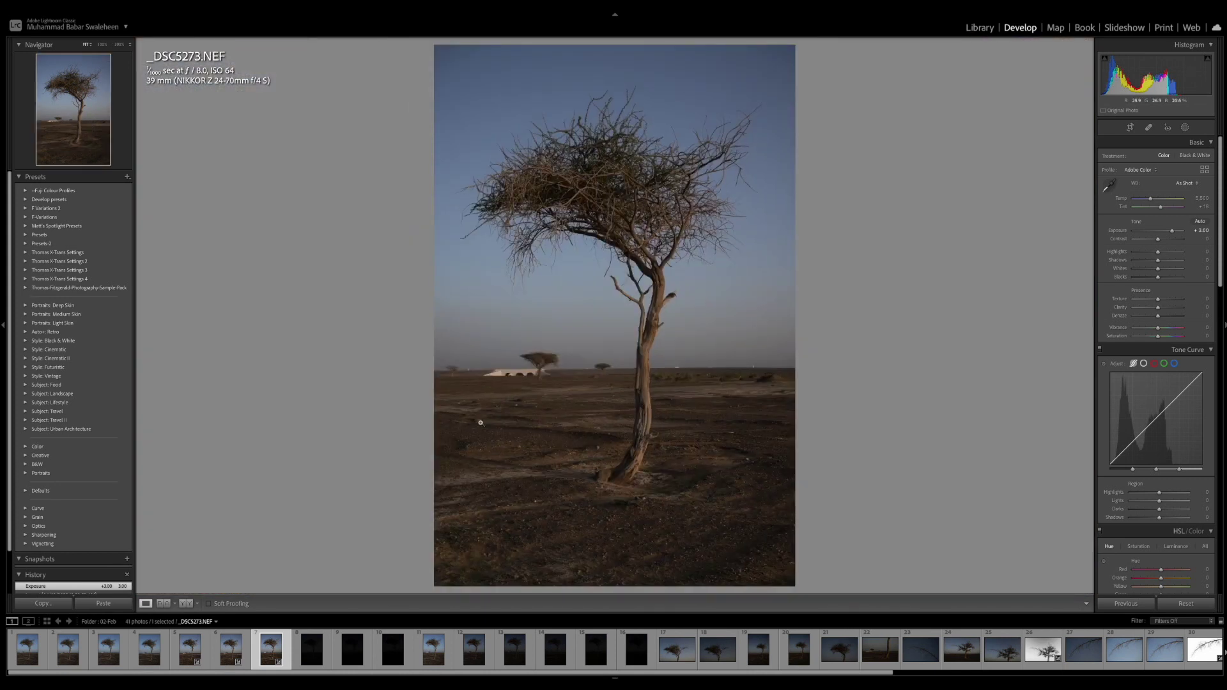
Step: Place the unedited _DSC5270 and the brightened _DSC5273 side by side for comparison
click(154, 651)
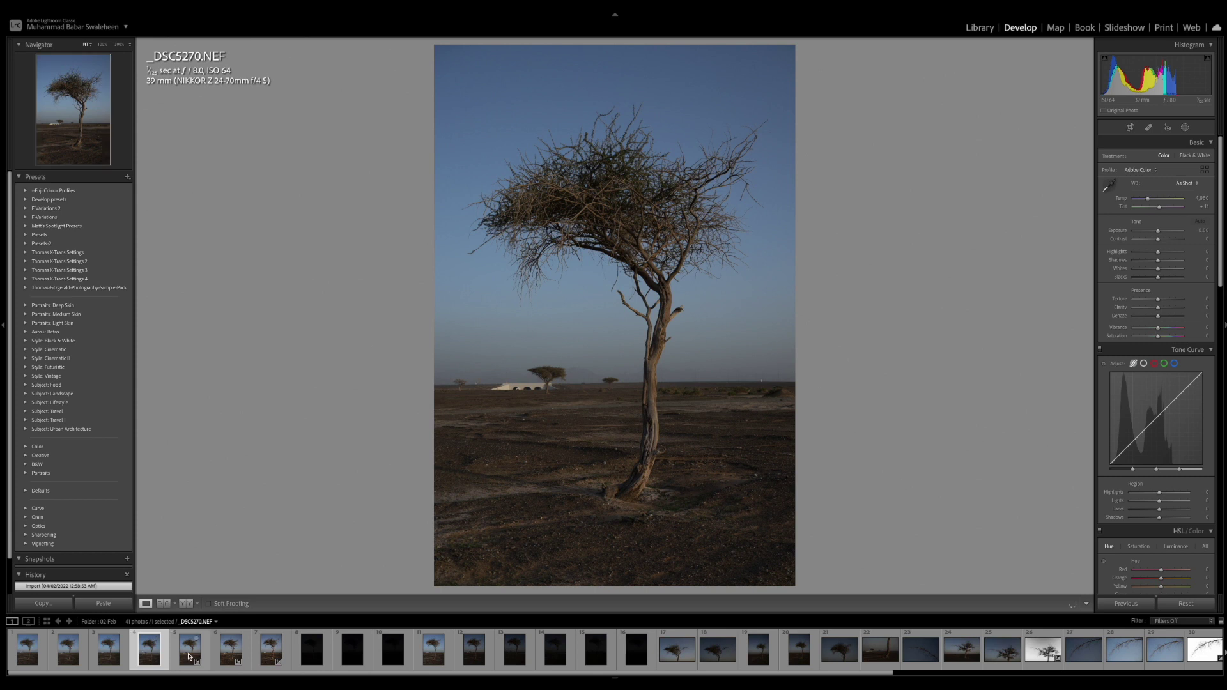
ctrl+click(271, 652)
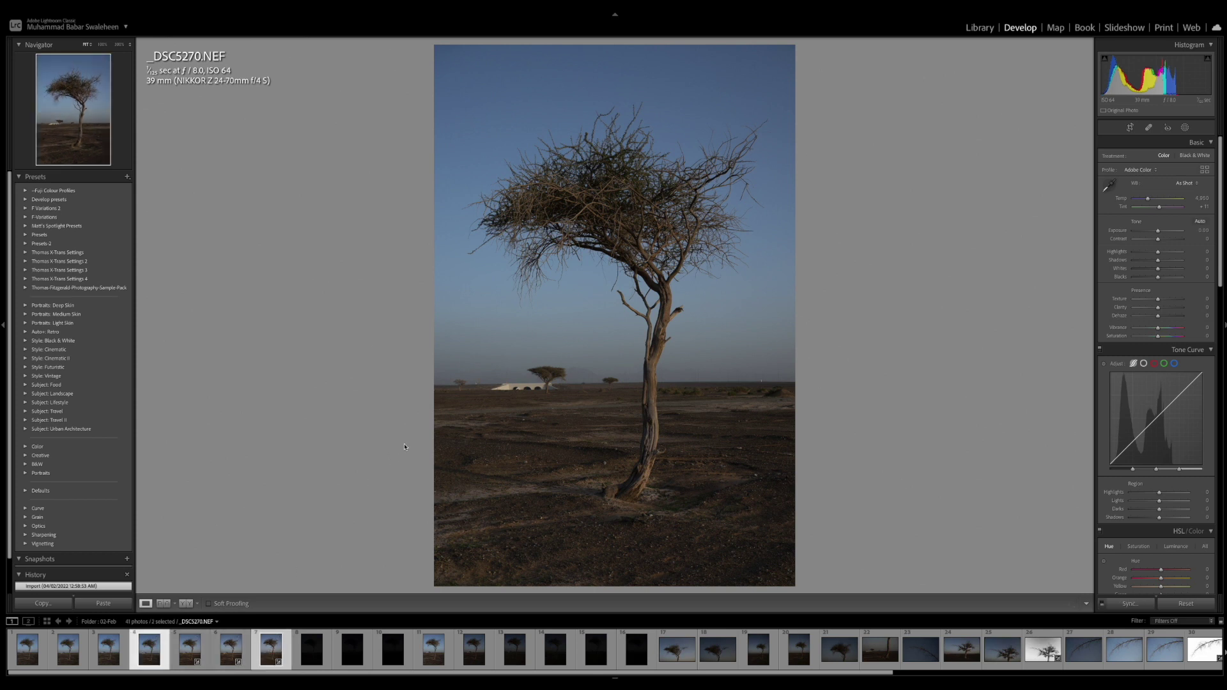
key(c)
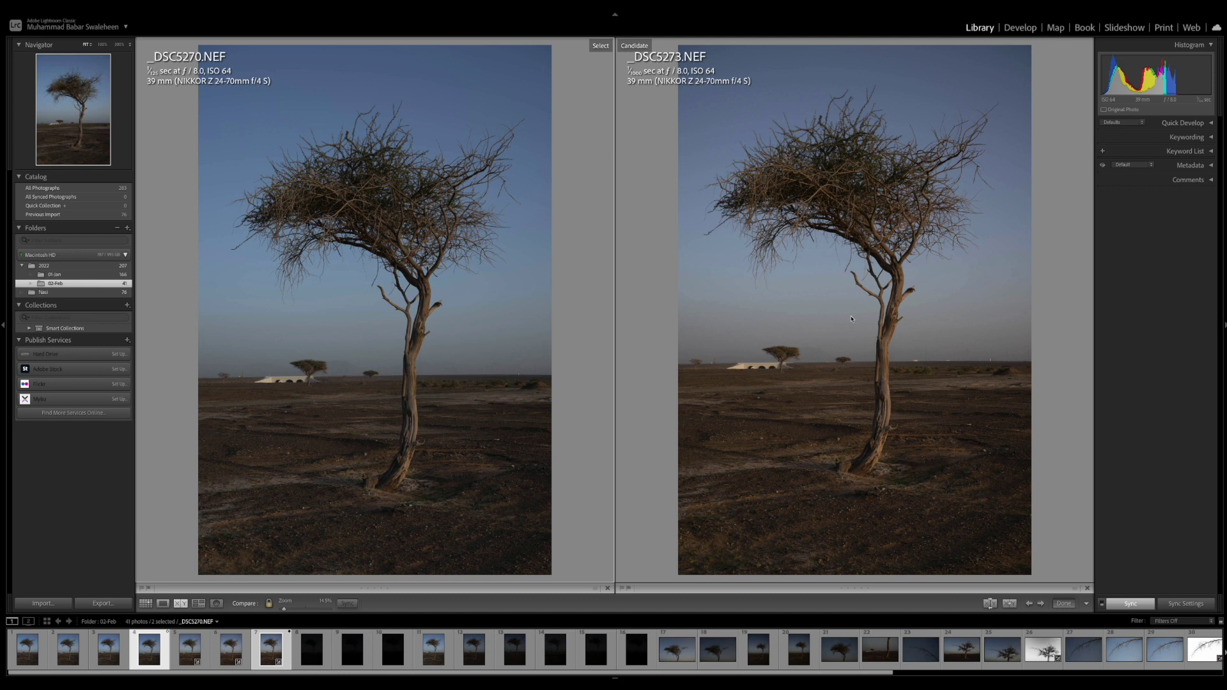
Step: Compare the upper trunk and surrounding sky of _DSC5270 and _DSC5273 at high magnification
drag(863, 323, 921, 425)
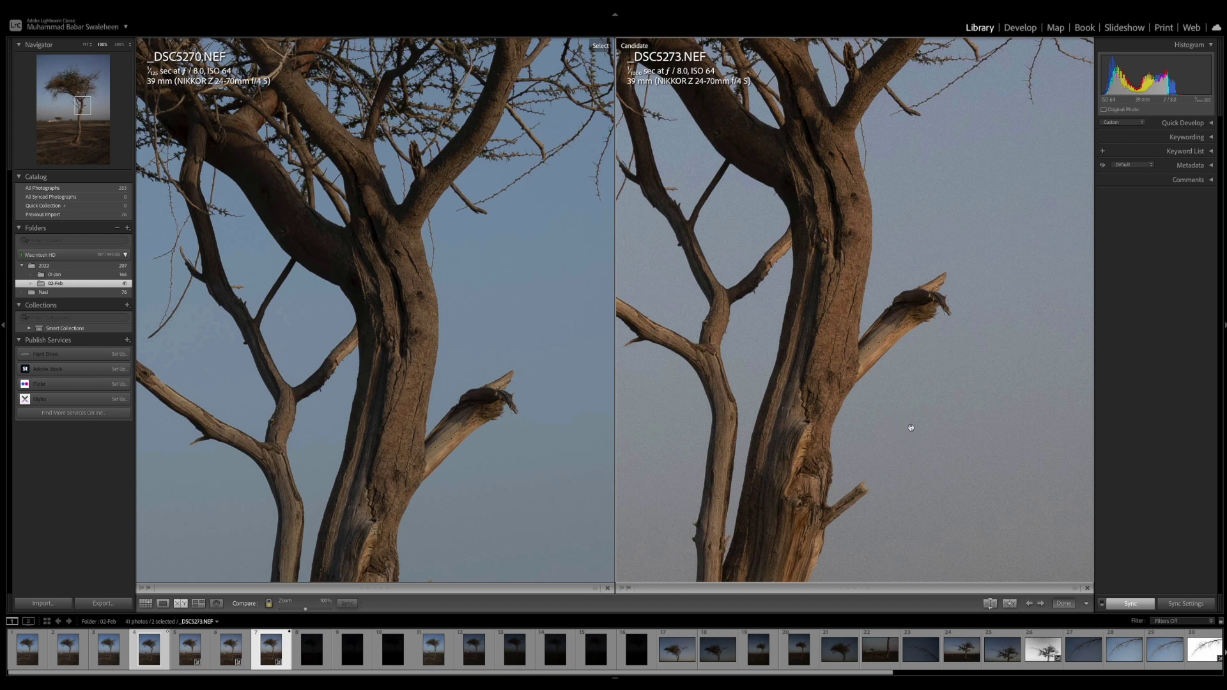
drag(904, 434, 1012, 431)
drag(942, 417, 911, 439)
drag(918, 192, 926, 318)
drag(850, 237, 795, 219)
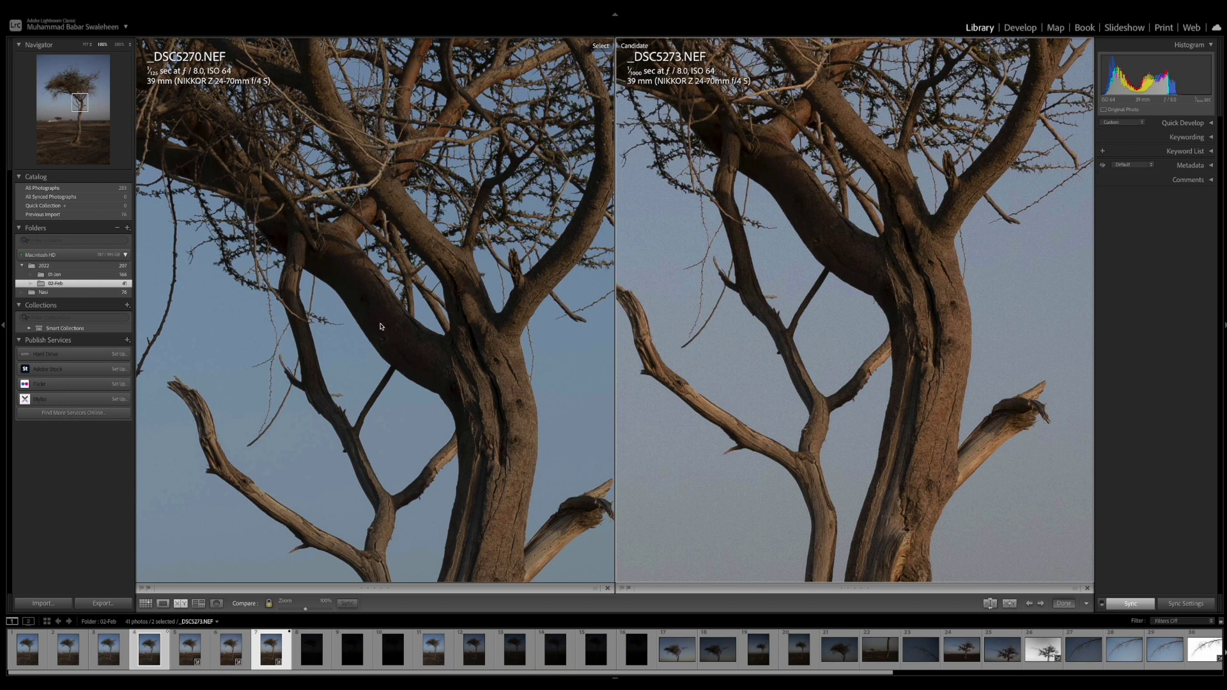
Step: Compare the crown branches and topmost twigs of _DSC5270 and _DSC5273 up close
drag(844, 250, 898, 378)
drag(874, 297, 919, 348)
drag(842, 331, 914, 403)
drag(883, 358, 933, 383)
drag(908, 320, 776, 407)
drag(863, 339, 800, 368)
drag(908, 314, 933, 334)
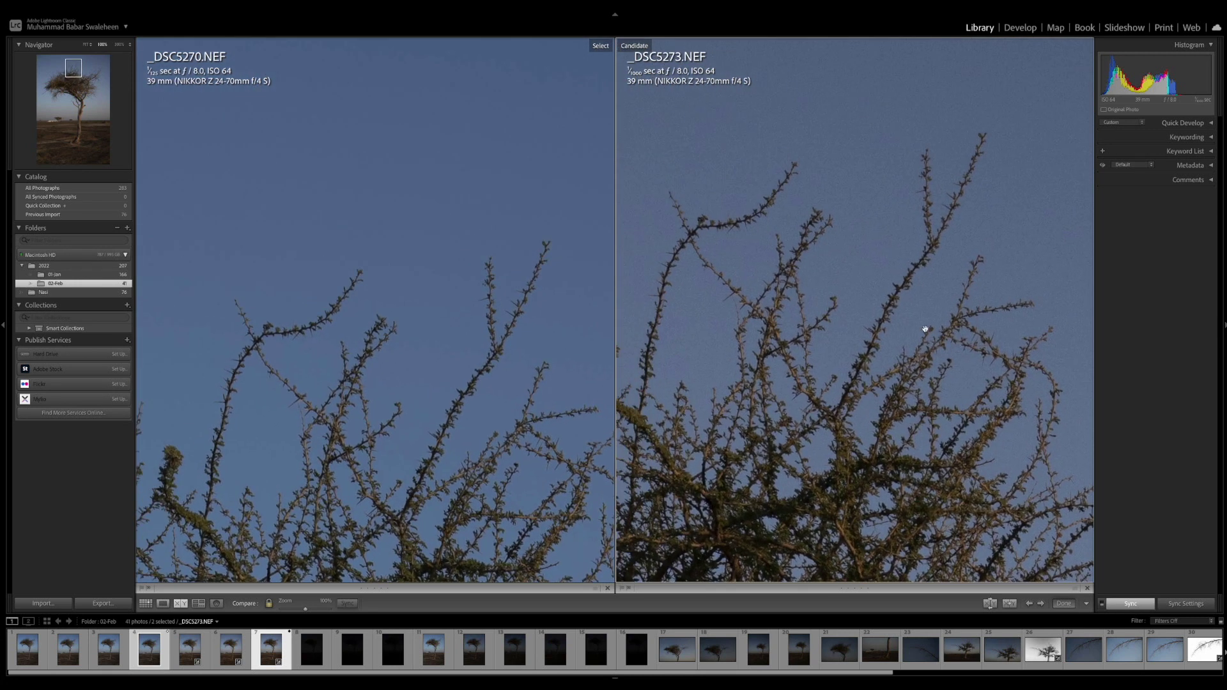
drag(970, 224, 888, 257)
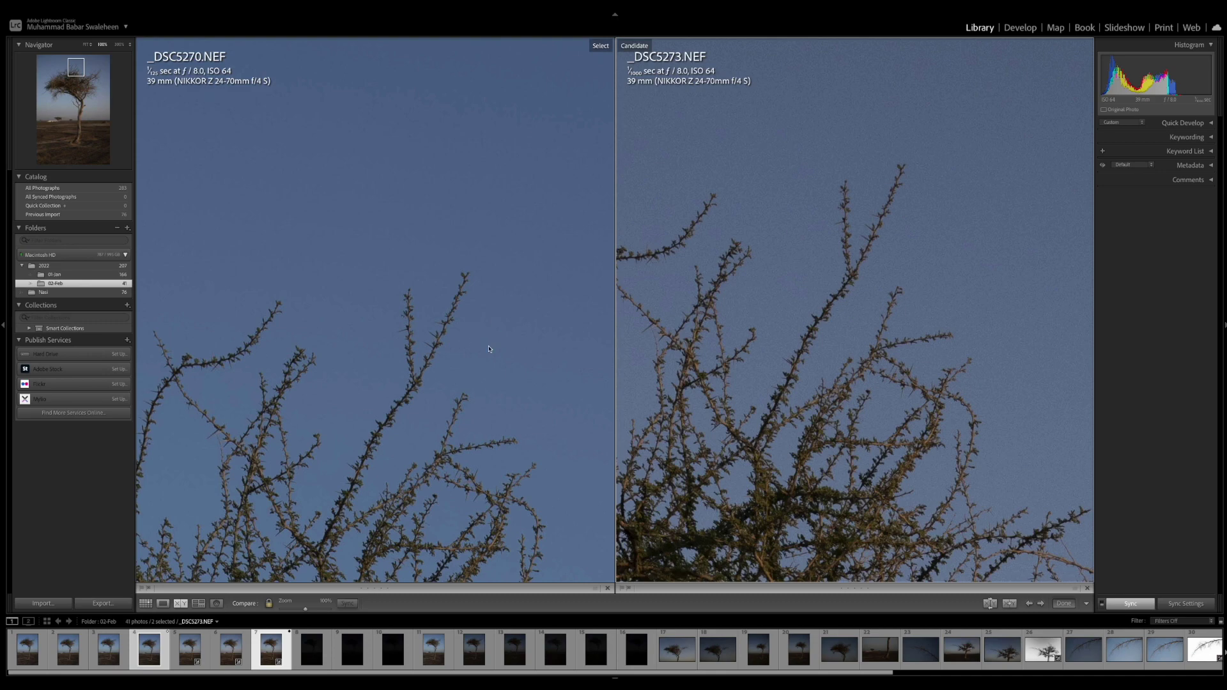
Step: Compare _DSC5270 and _DSC5273 from the crown down to the trunk base and ground, and return to the full-frame comparison
drag(893, 307, 871, 137)
drag(895, 333, 879, 211)
drag(902, 358, 909, 224)
drag(879, 376, 889, 211)
drag(895, 320, 904, 266)
drag(895, 383, 872, 93)
drag(830, 231, 833, 116)
drag(833, 347, 835, 217)
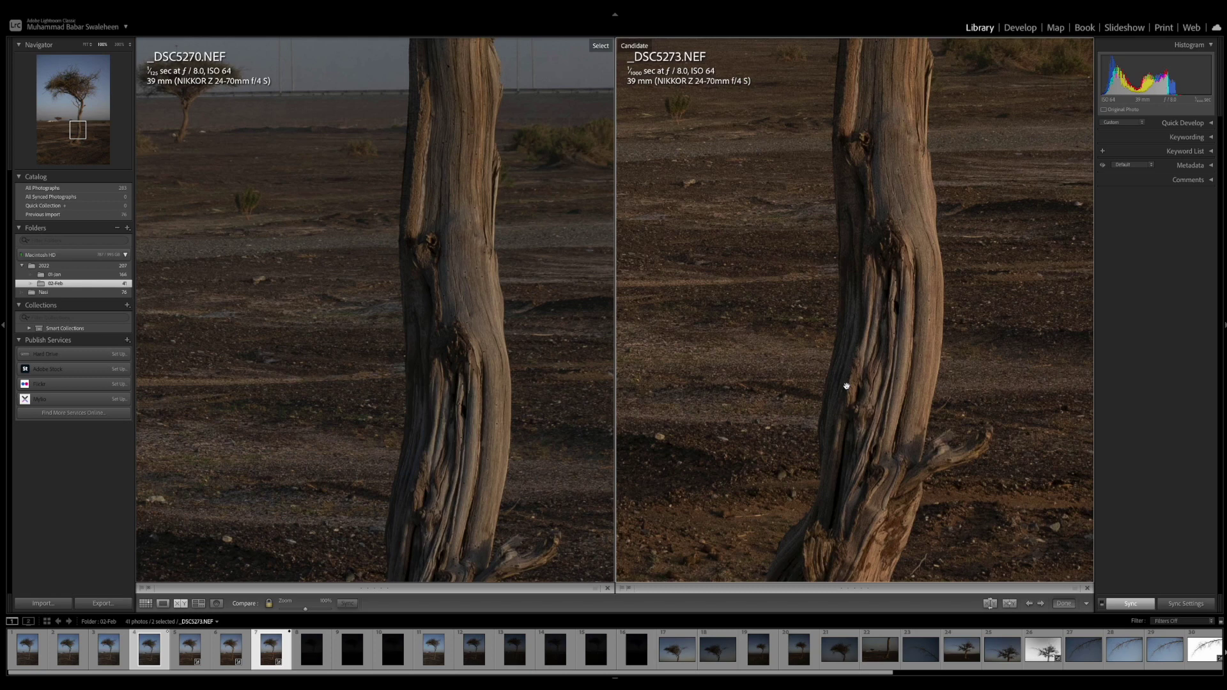
drag(844, 383, 863, 175)
drag(863, 323, 915, 224)
drag(871, 333, 815, 370)
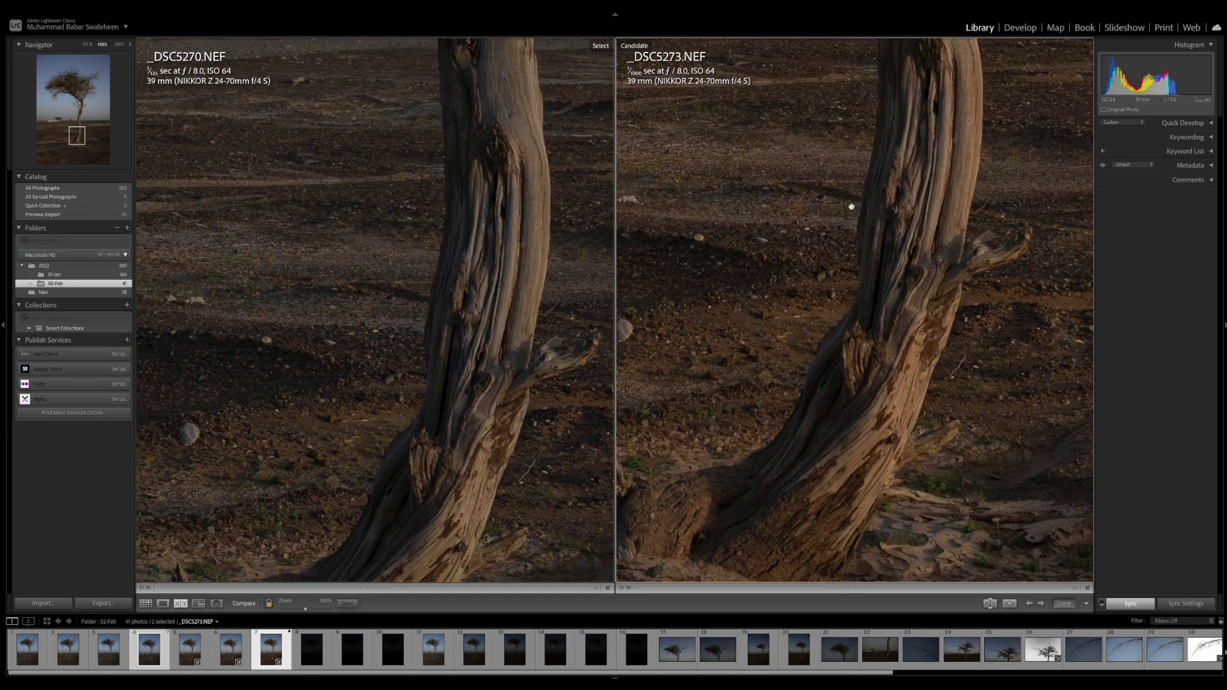
drag(850, 200, 814, 358)
click(825, 249)
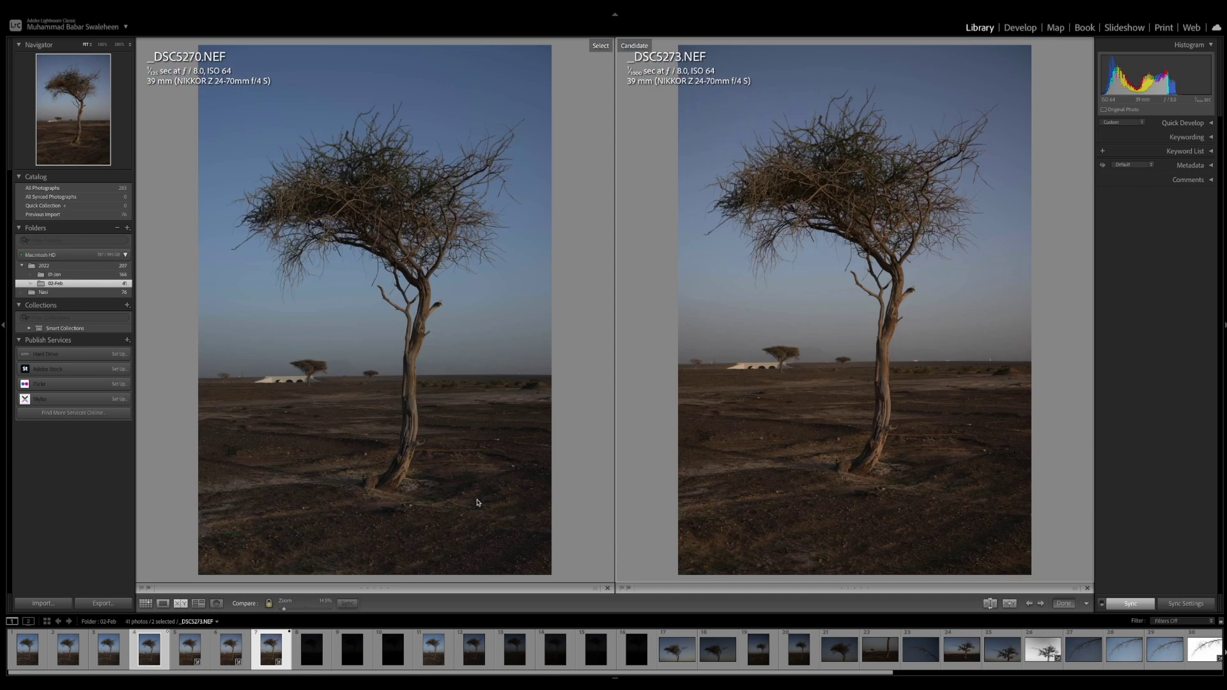
Step: Set the exposure of _DSC5274 to +4.00
key(e)
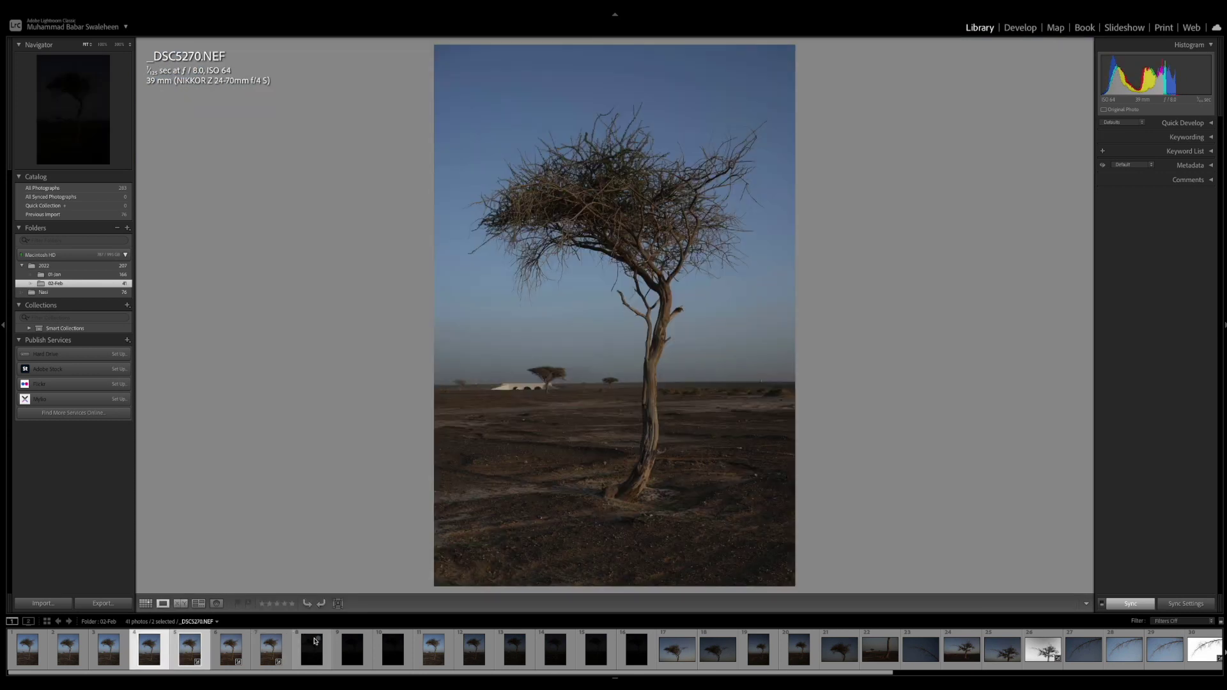
click(313, 649)
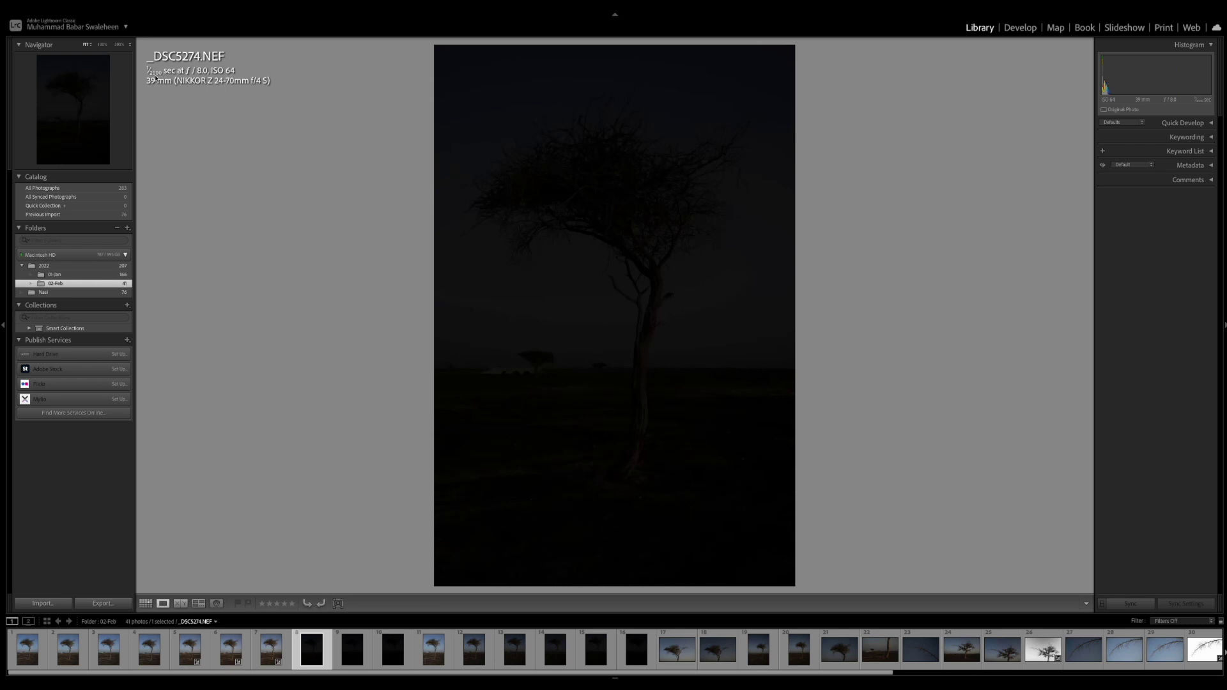
click(1023, 28)
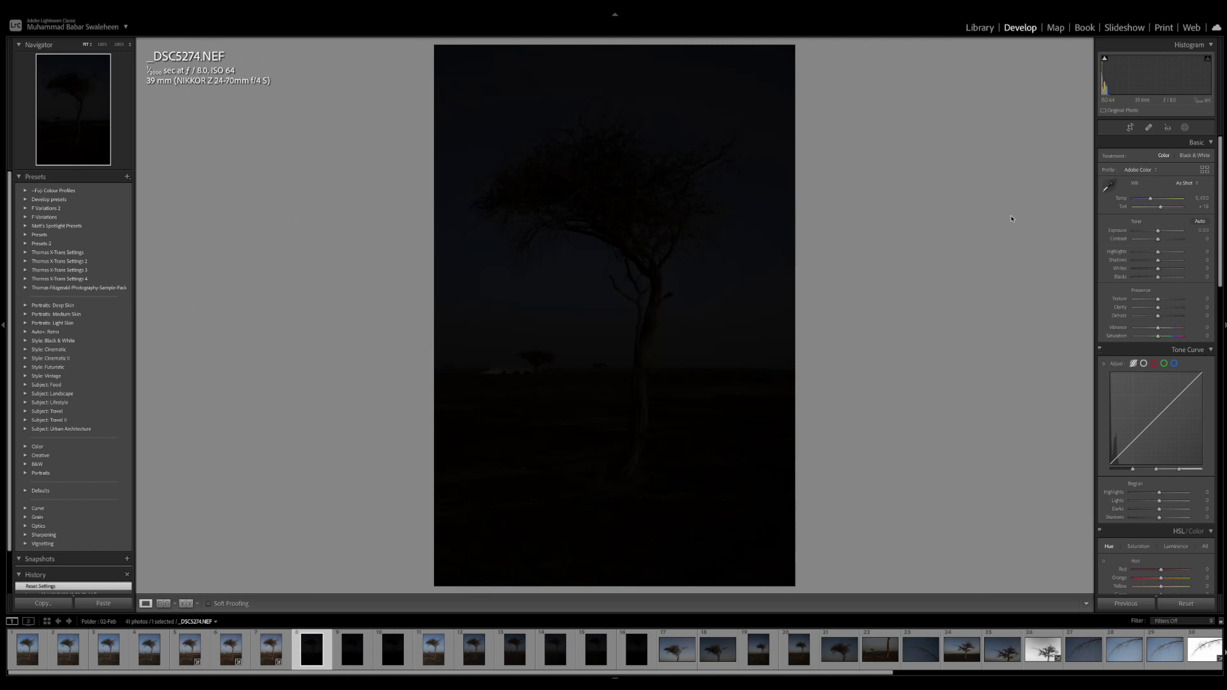
click(1197, 230)
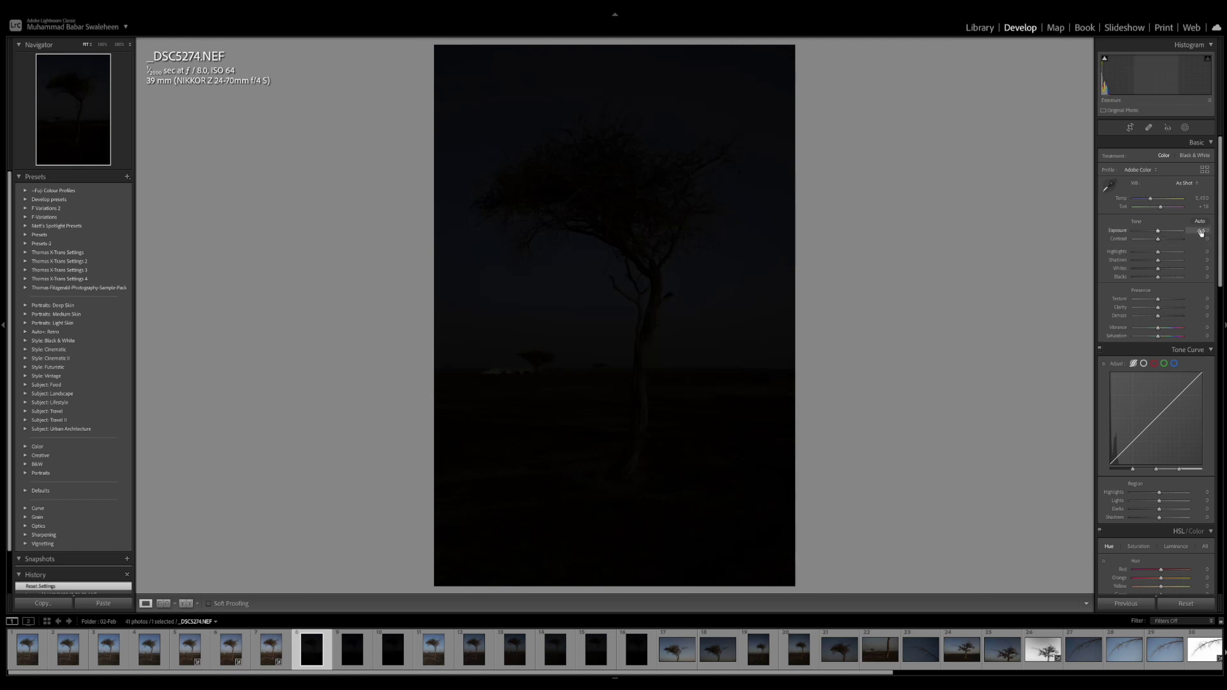
text(+4)
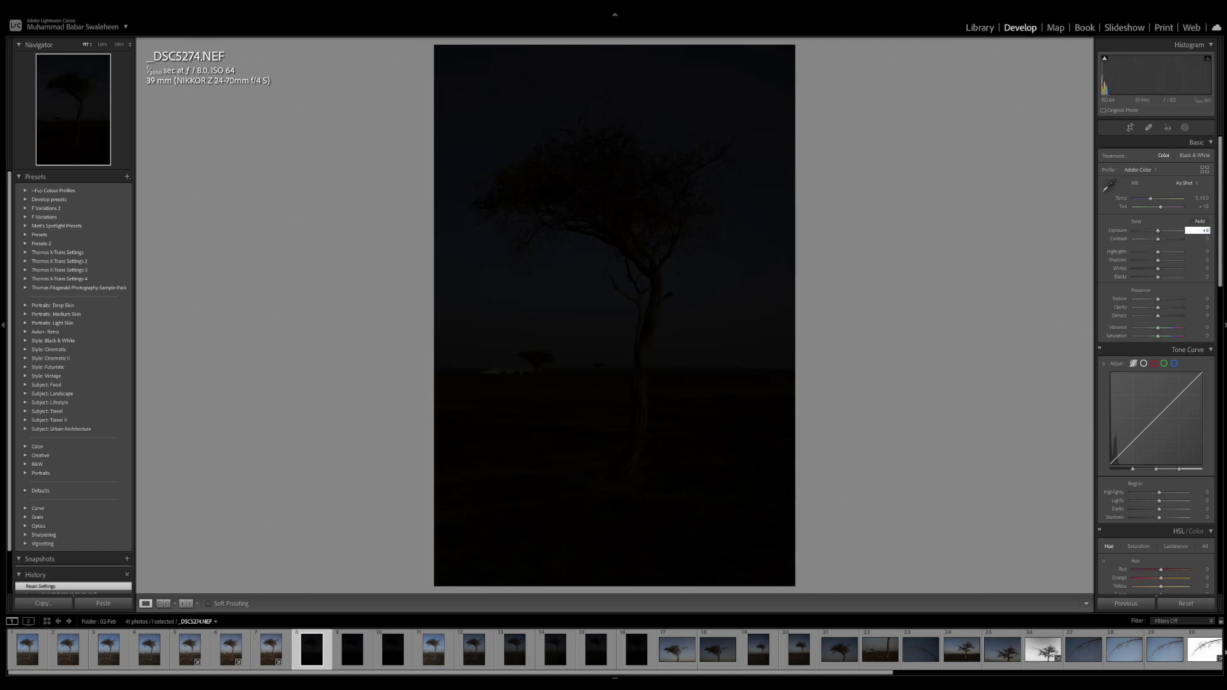
key(Return)
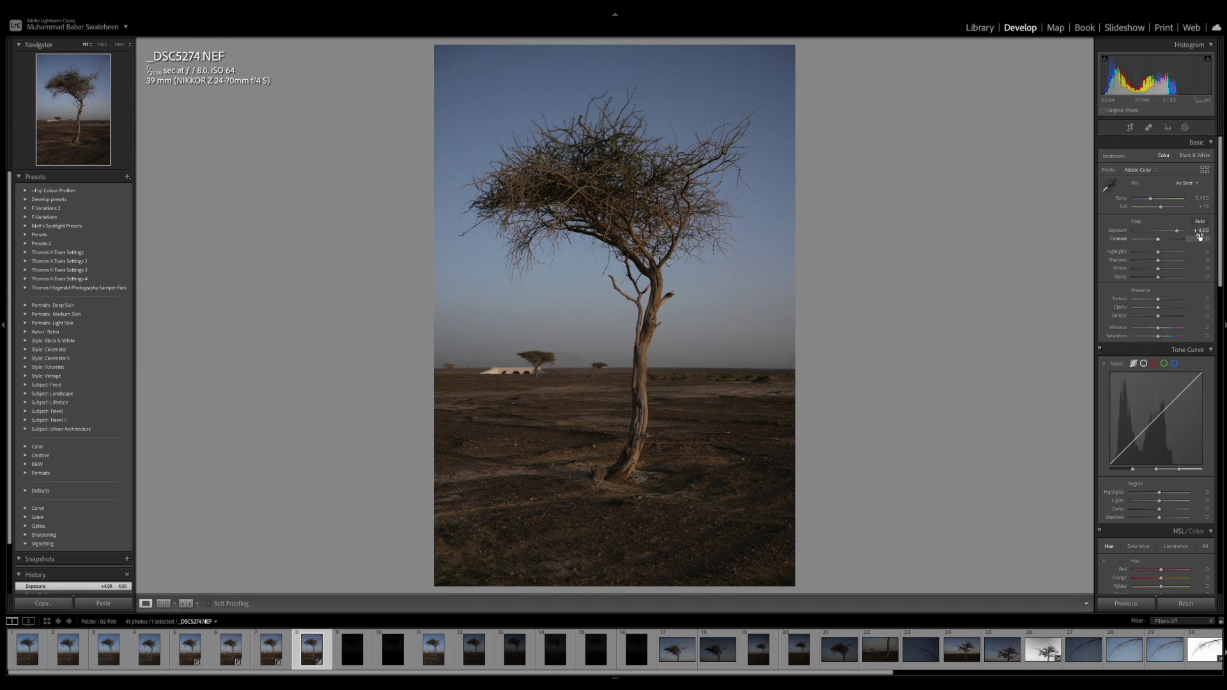
Step: Place the brightened _DSC5273 and _DSC5274 side by side for comparison
click(288, 652)
click(300, 652)
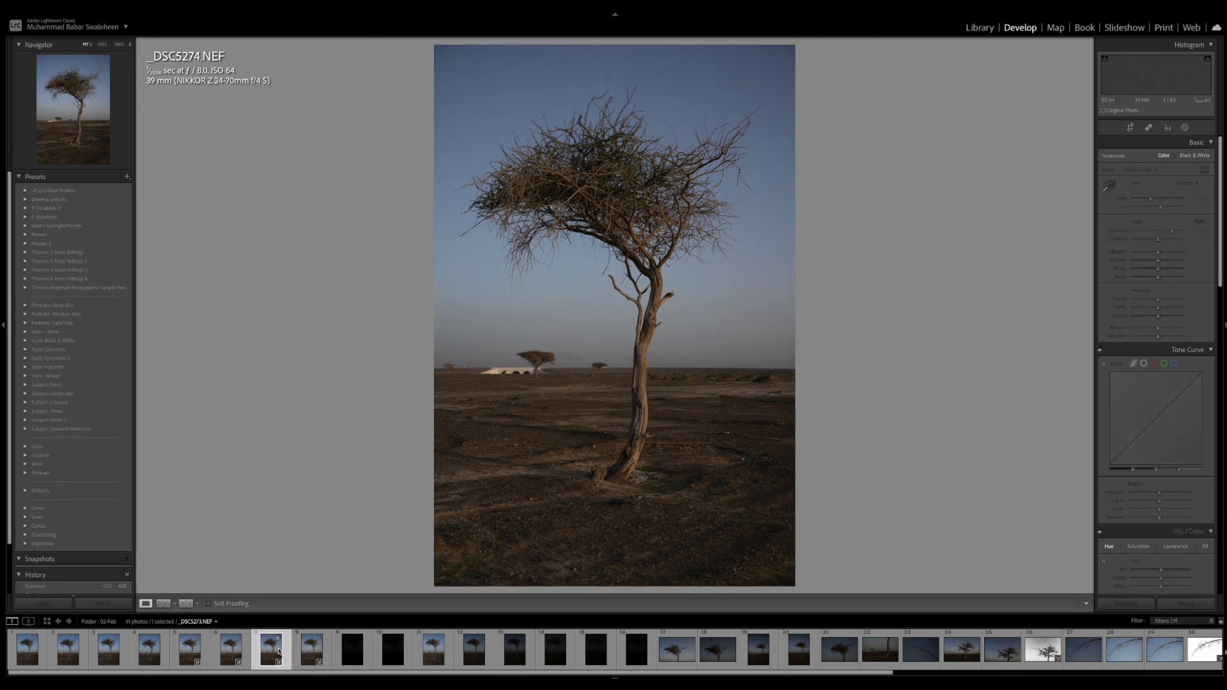
ctrl+click(279, 653)
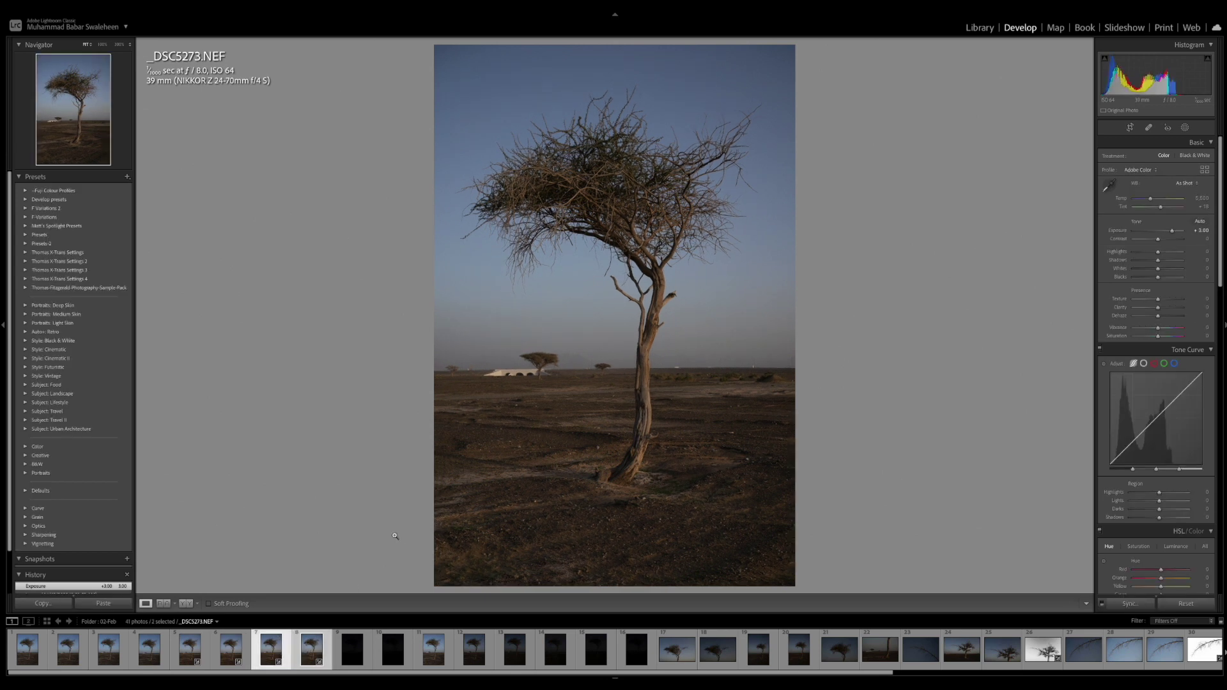
key(c)
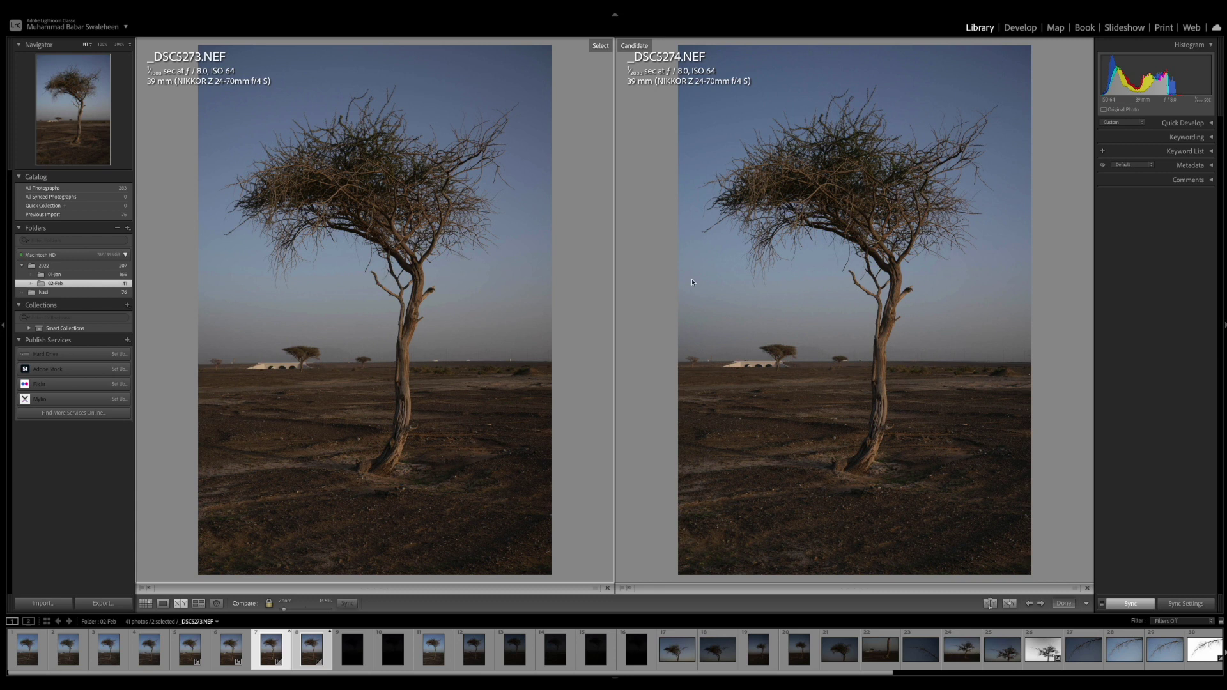
Step: Compare noise and detail in the trunk and nearby sky of _DSC5273 and _DSC5274 at high magnification
click(895, 326)
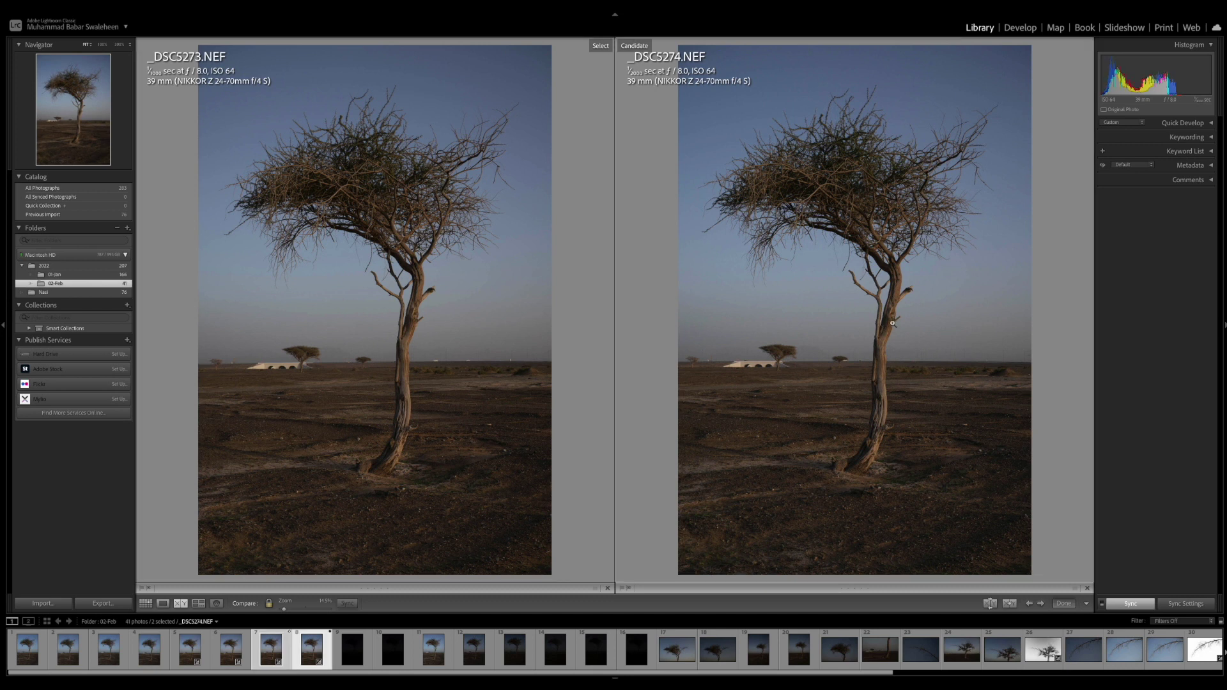
click(892, 323)
drag(891, 315, 822, 369)
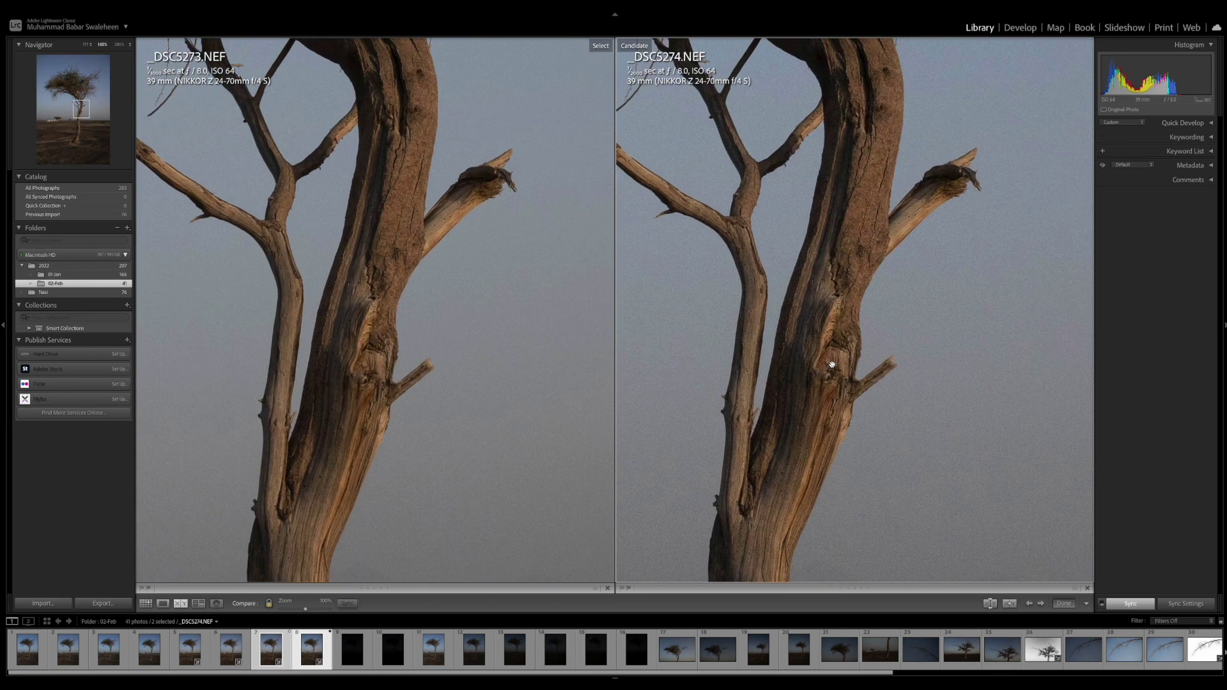
scroll(806, 358, right, 5)
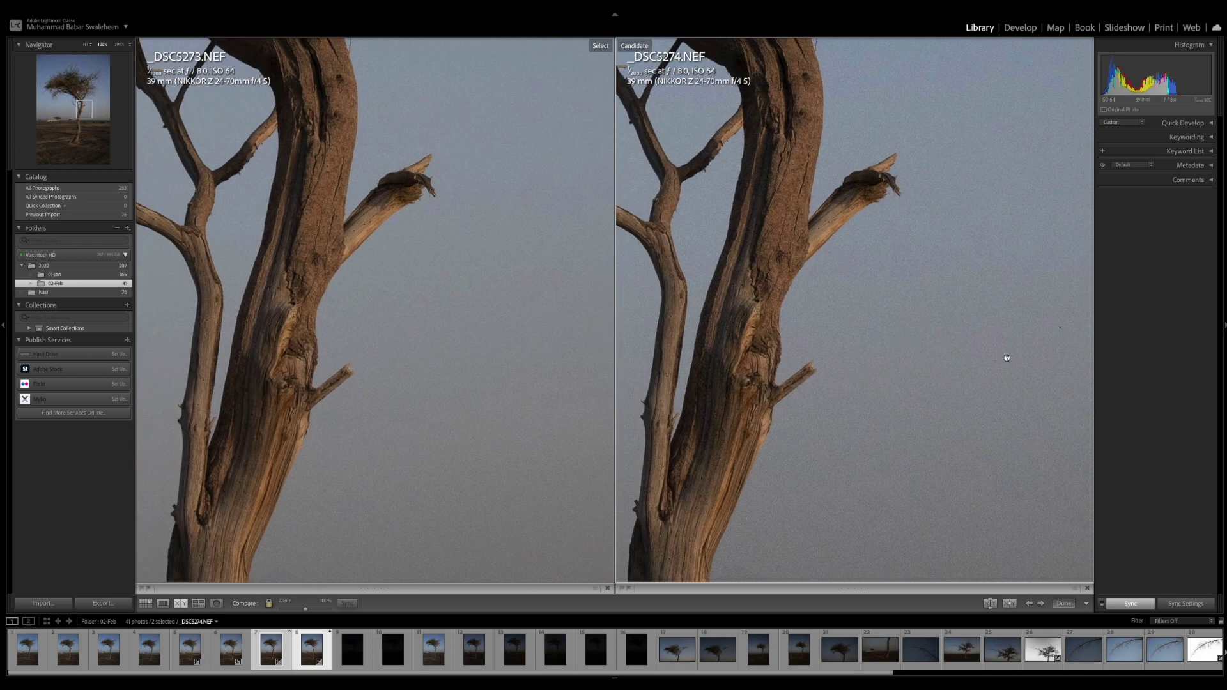
scroll(951, 313, left, 5)
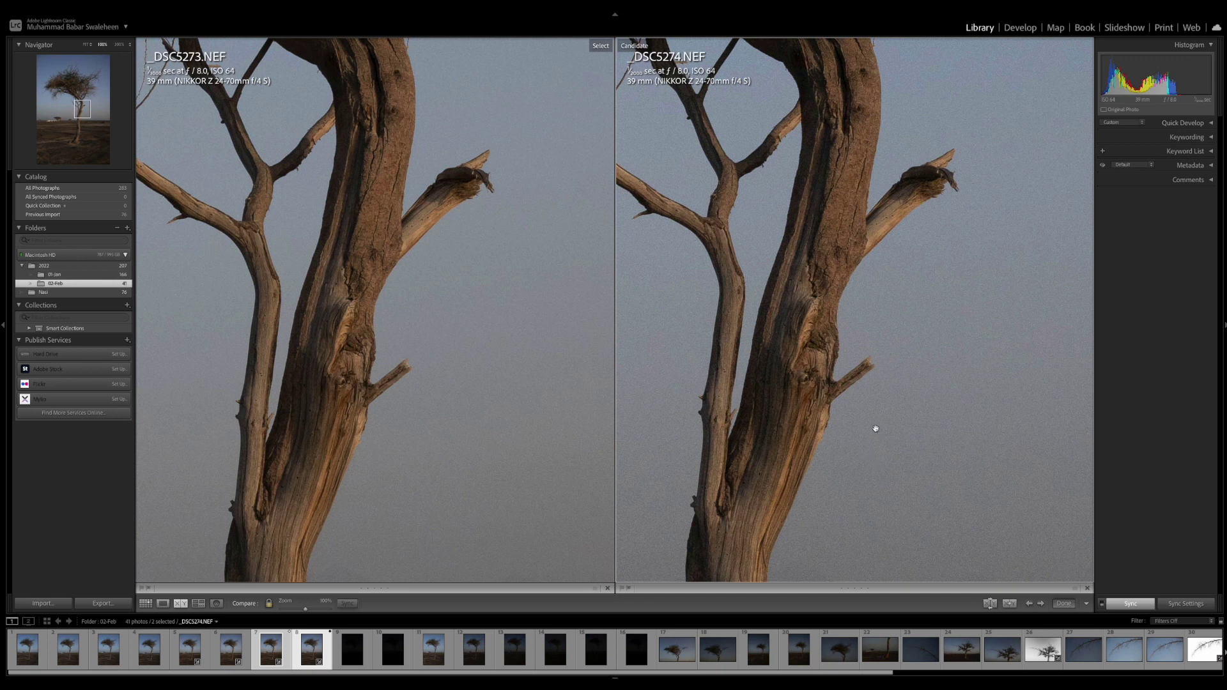
drag(891, 423, 991, 414)
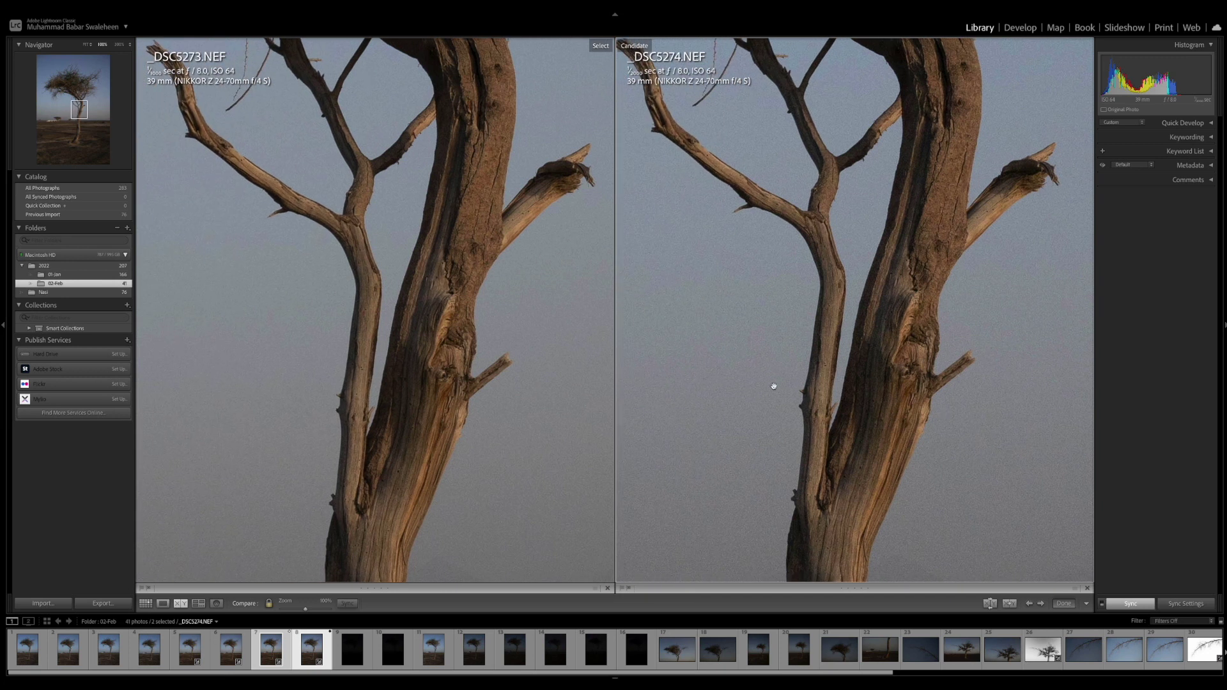
drag(781, 362, 840, 275)
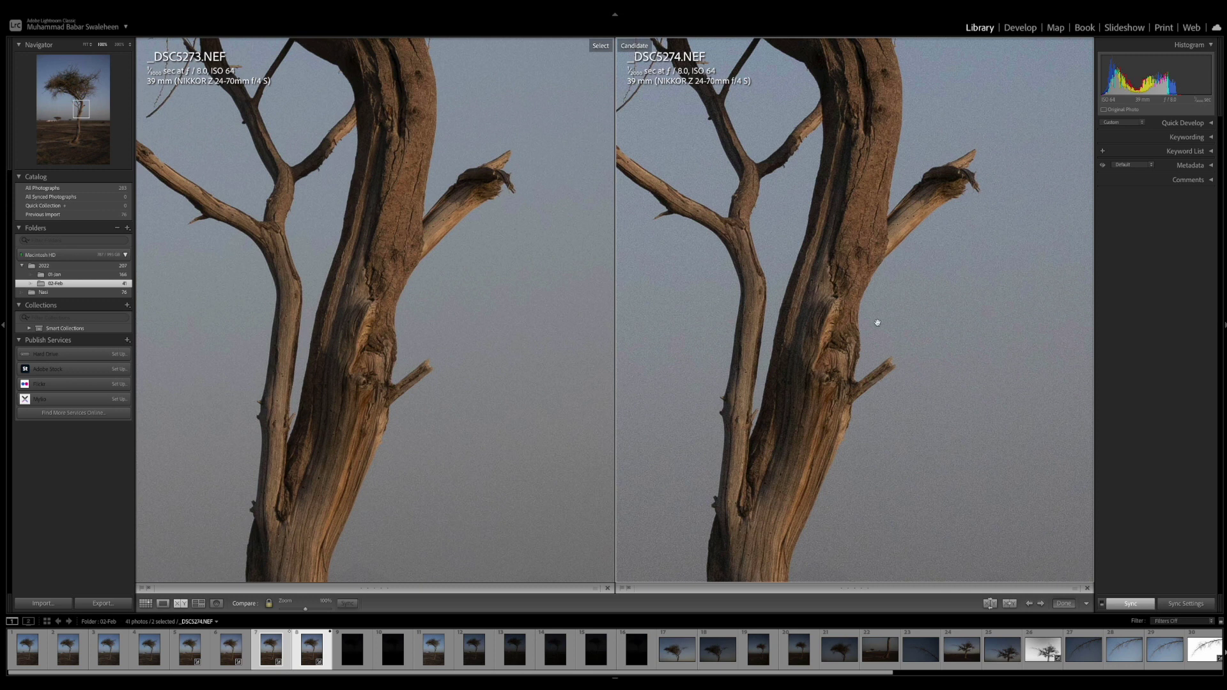
Step: Compare the top twigs and hanging branches of _DSC5273 and _DSC5274 up close, and return to the full-frame comparison
drag(843, 320, 816, 505)
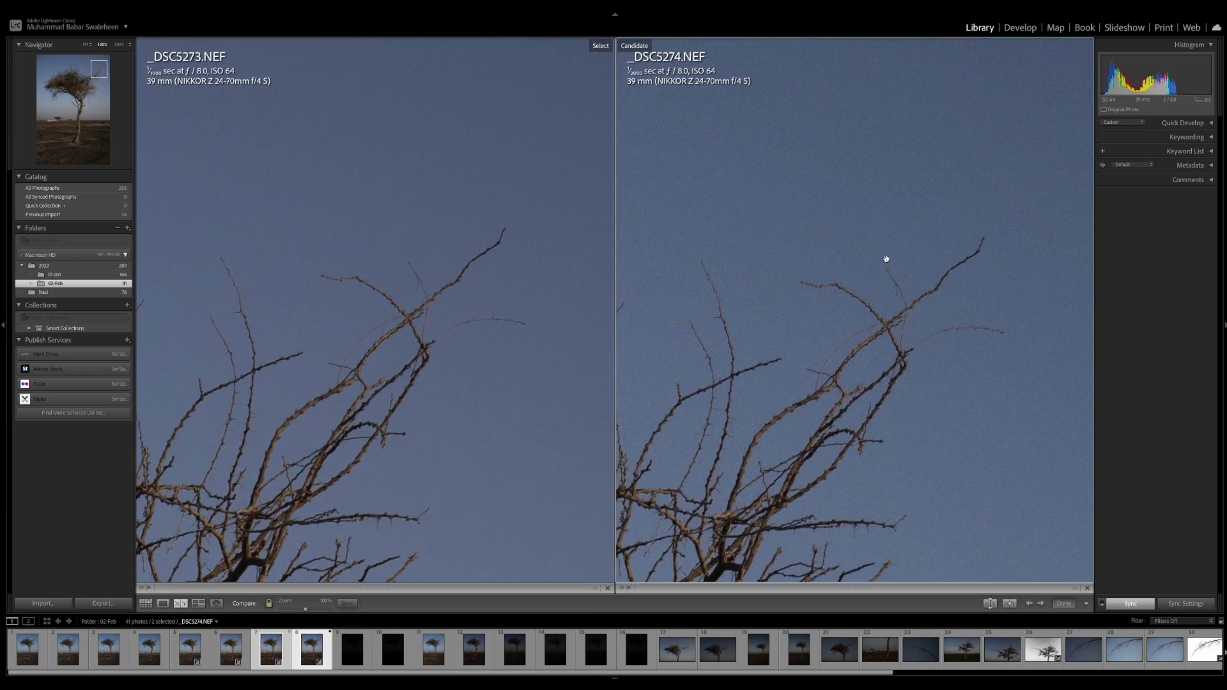
drag(787, 272, 879, 264)
drag(826, 221, 796, 302)
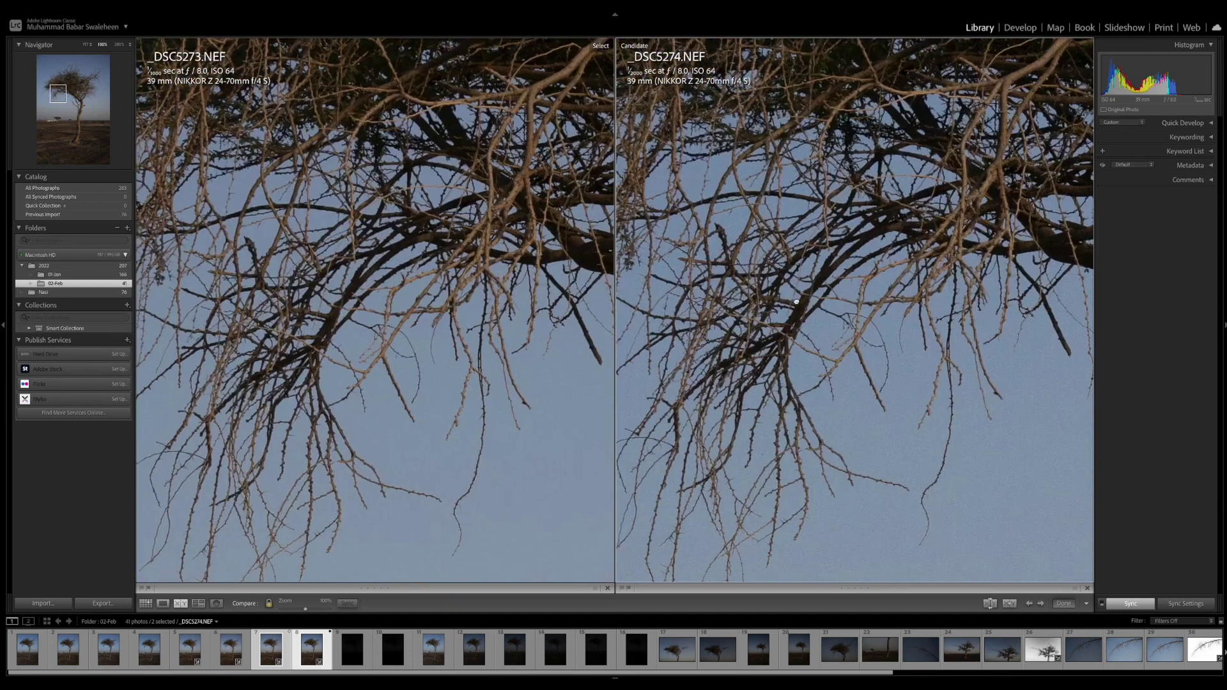
click(794, 302)
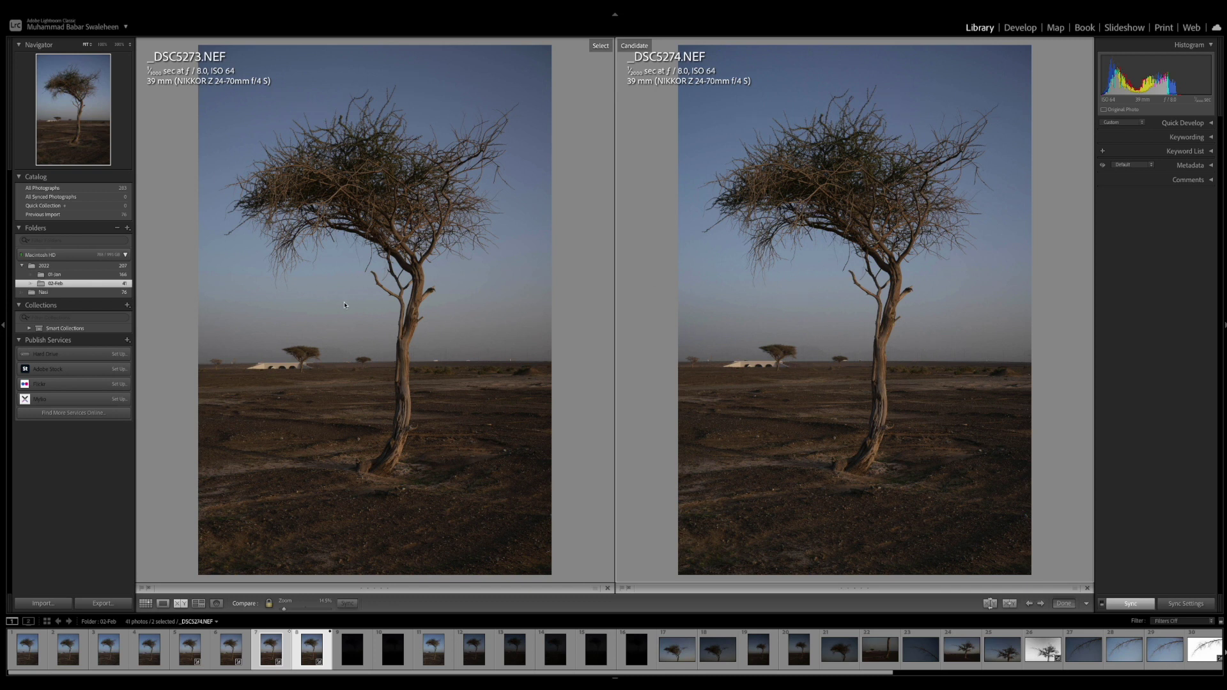
click(190, 649)
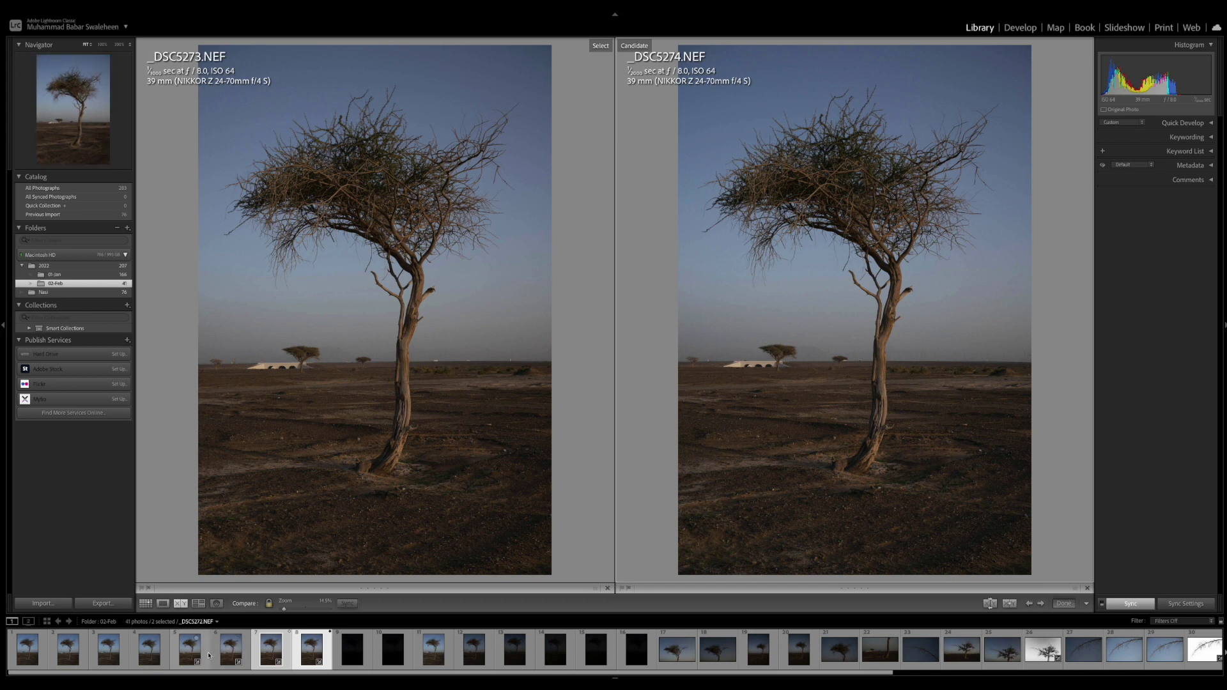
click(162, 650)
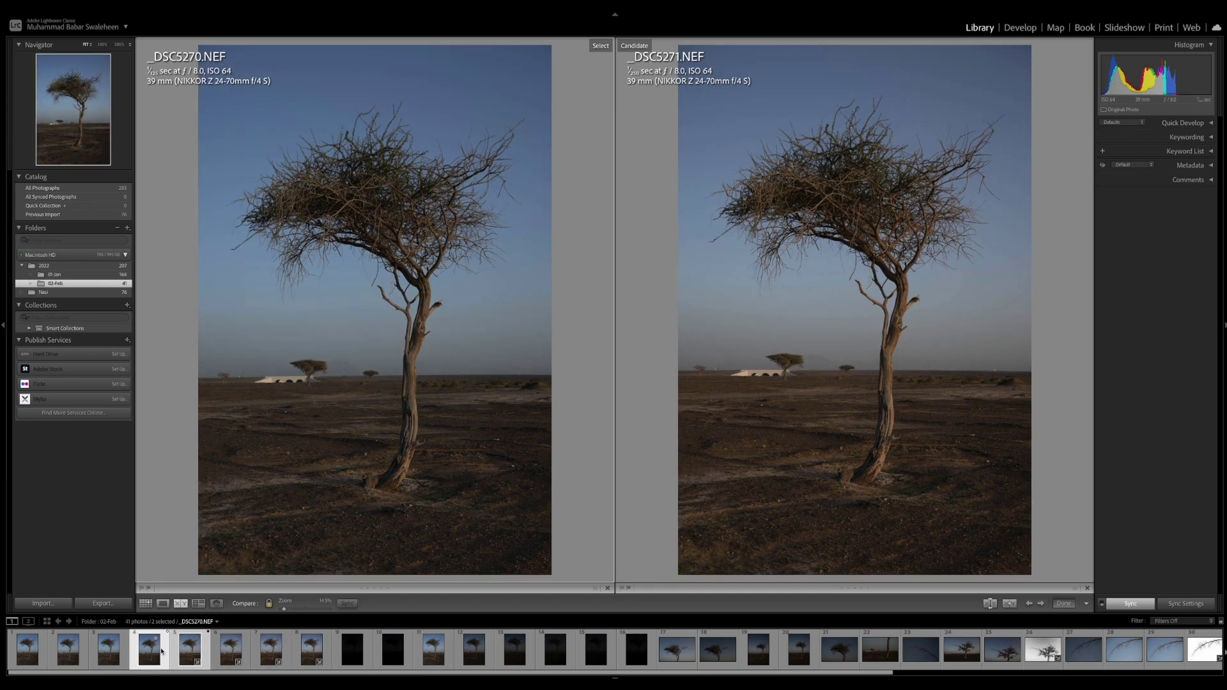
super+click(312, 649)
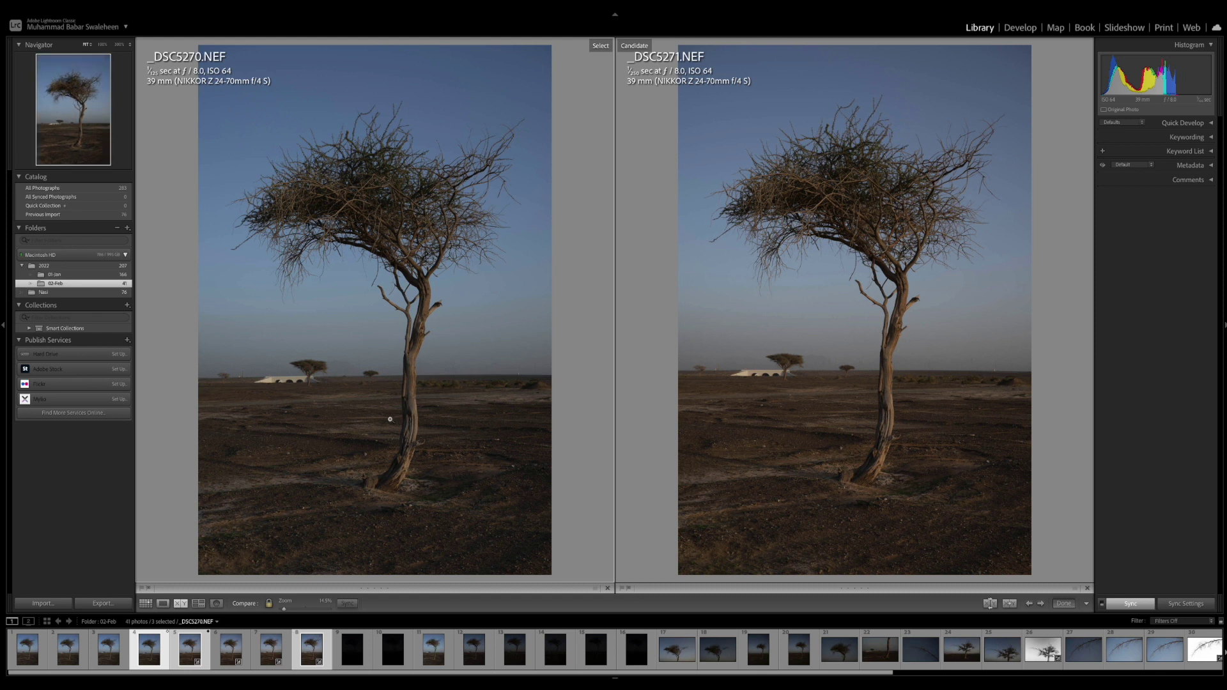
key(e)
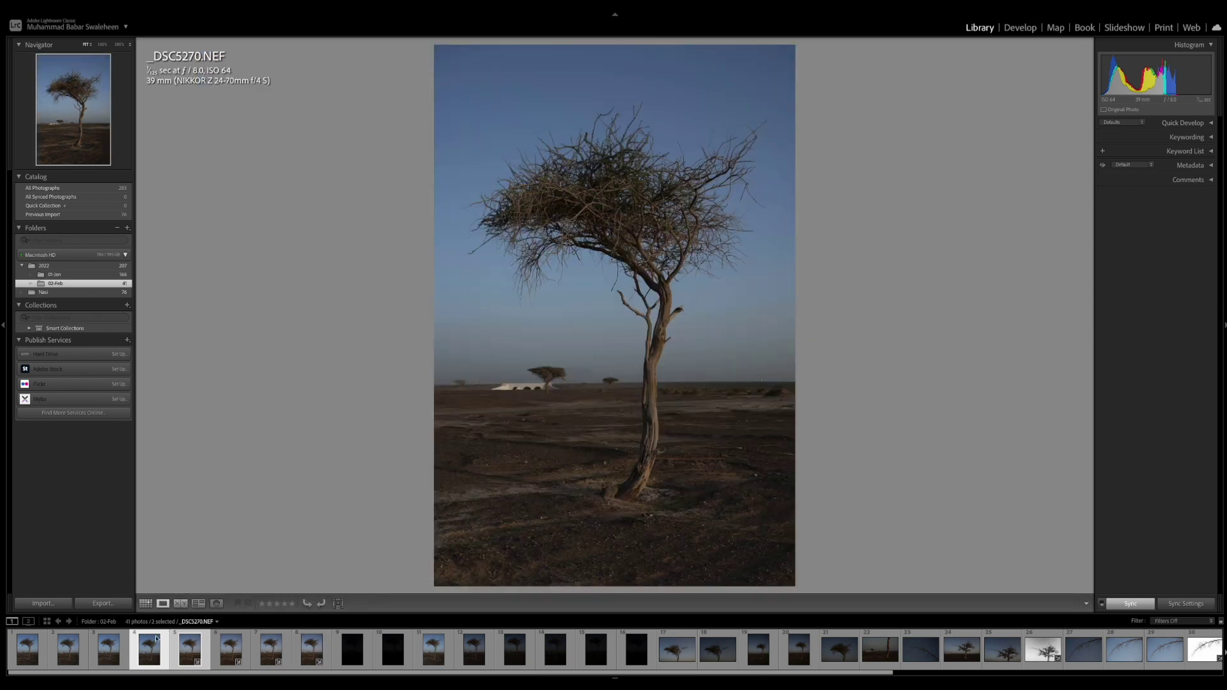
click(231, 649)
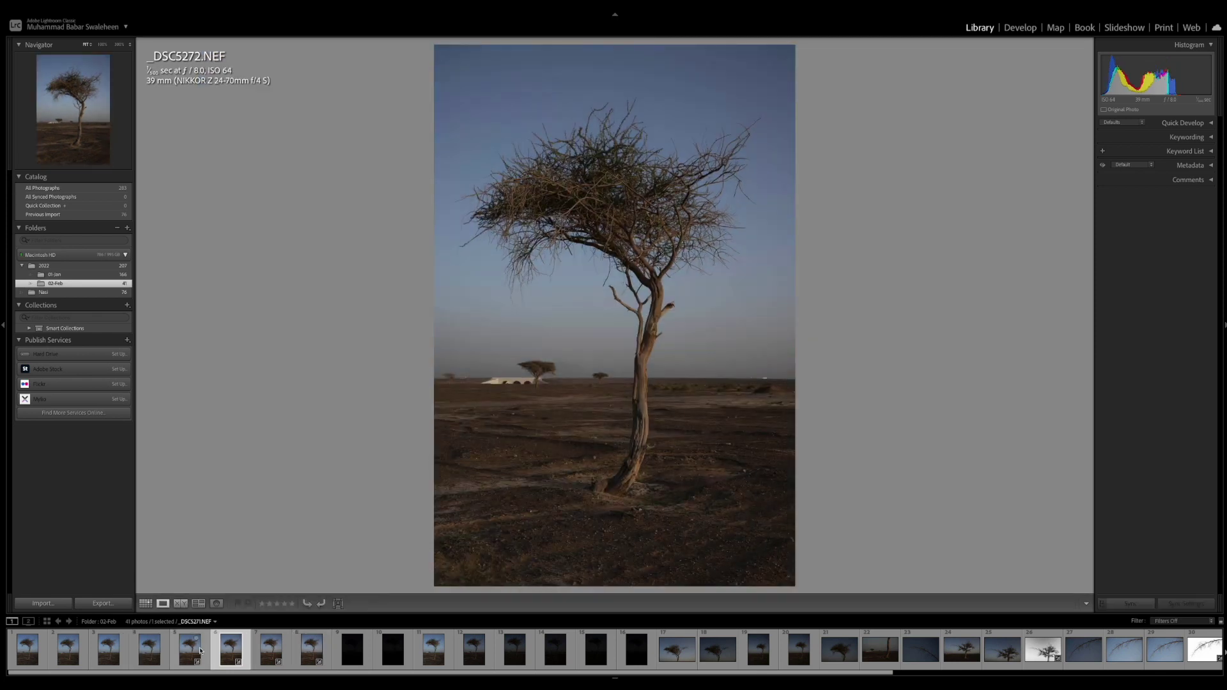
Step: Place the correctly exposed _DSC5270 and the brightened _DSC5274 side by side for comparison
click(159, 641)
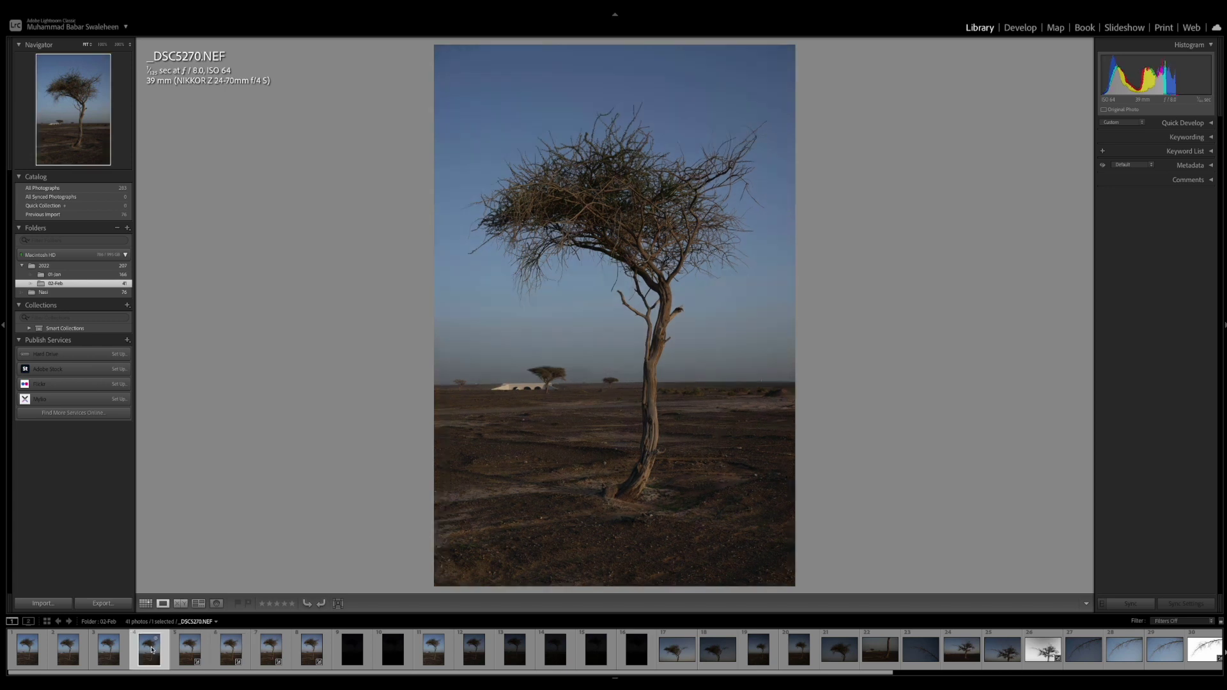
super+click(305, 664)
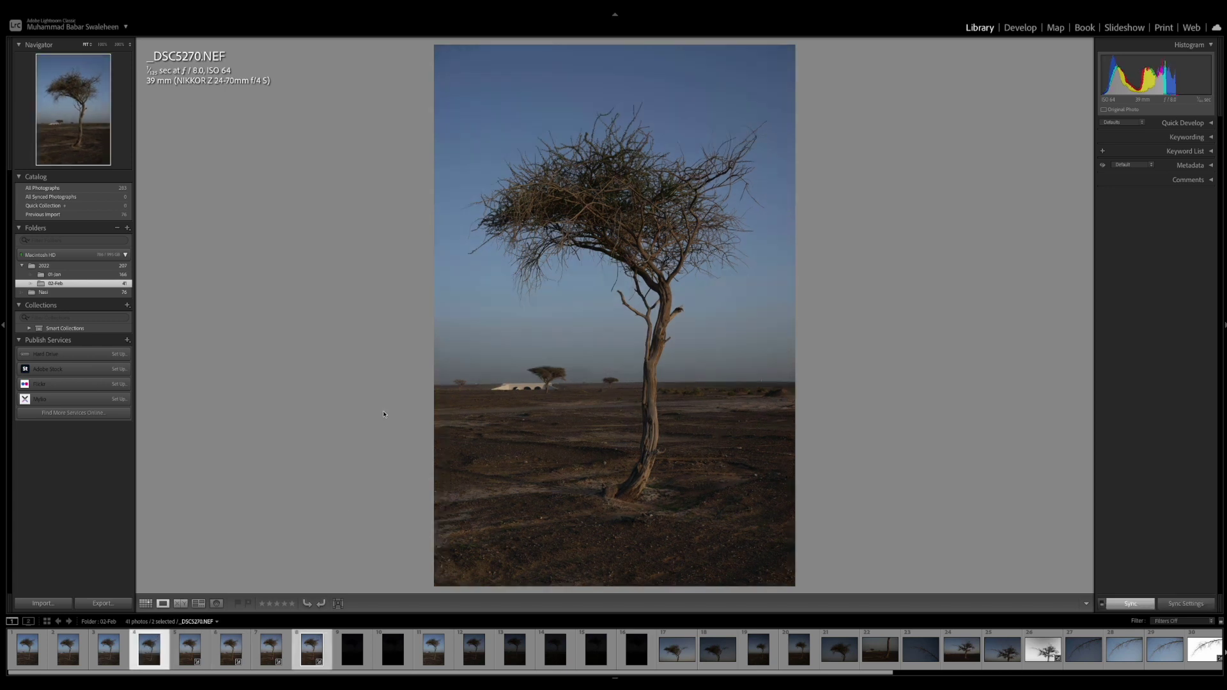
key(c)
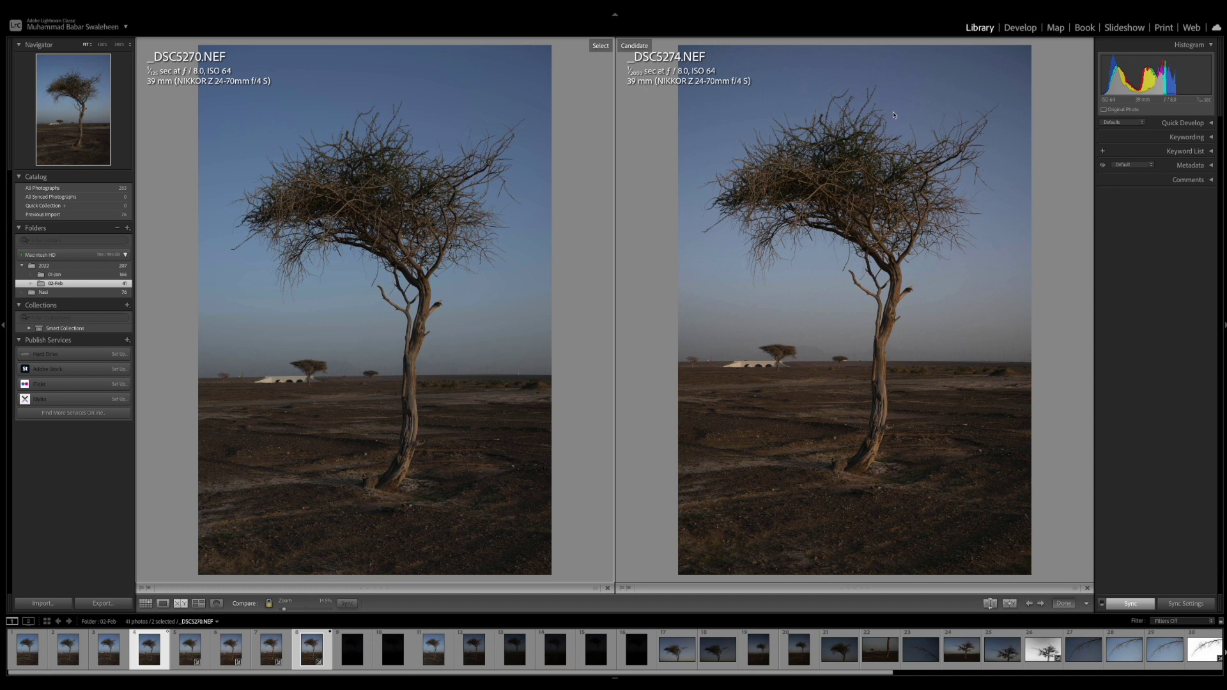
Step: Compare noise and bark detail in the middle trunk and nearby sky of _DSC5270 and _DSC5274 at high magnification
click(886, 322)
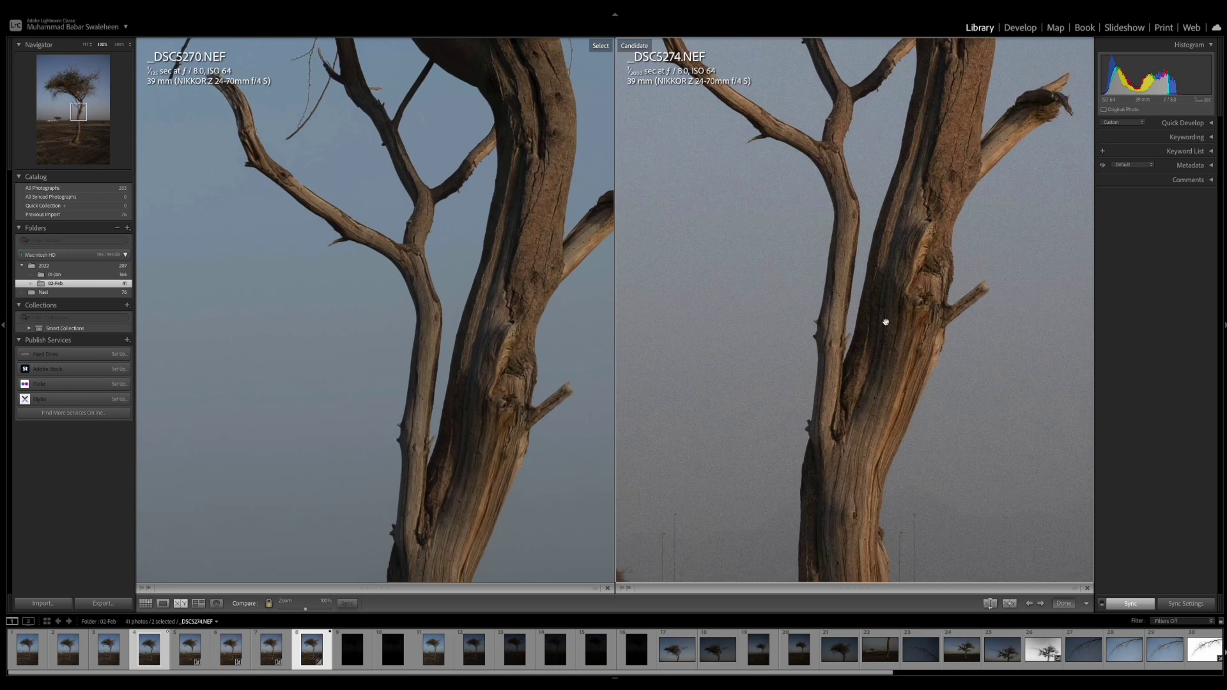
drag(886, 322, 765, 403)
mouse_move(881, 345)
mouse_down()
mouse_move(833, 391)
mouse_move(857, 456)
mouse_move(896, 359)
mouse_up()
drag(853, 480, 866, 298)
drag(907, 392, 994, 304)
drag(893, 305, 818, 292)
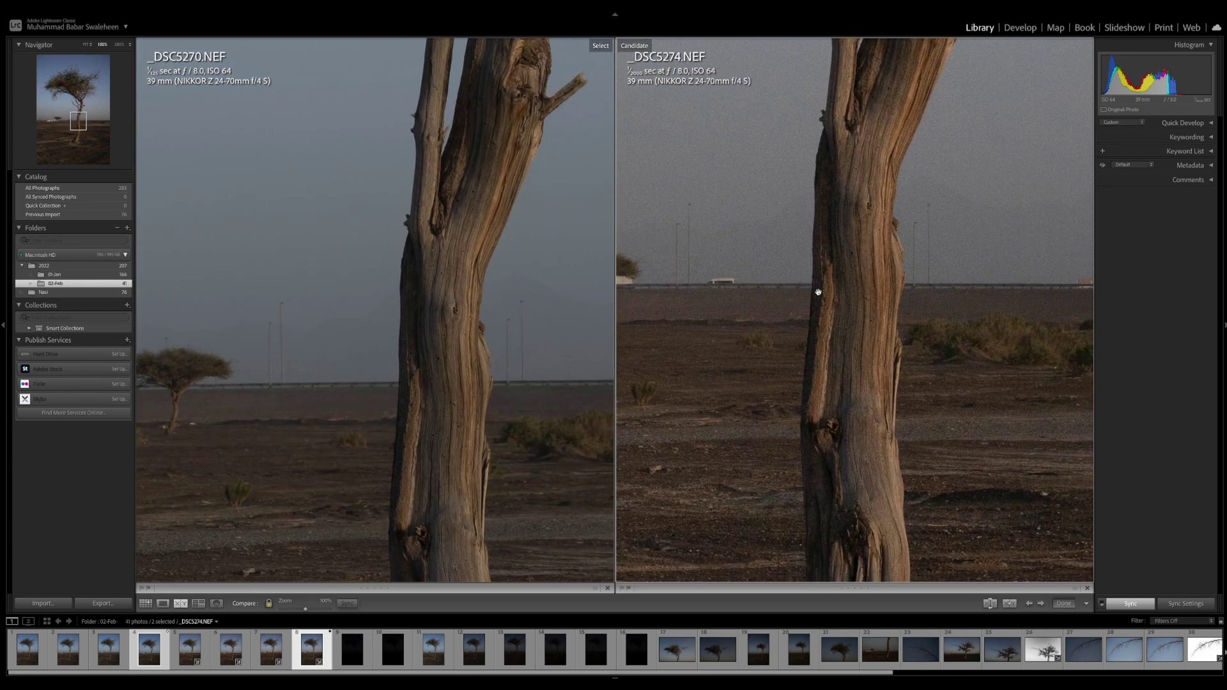
click(818, 293)
click(856, 360)
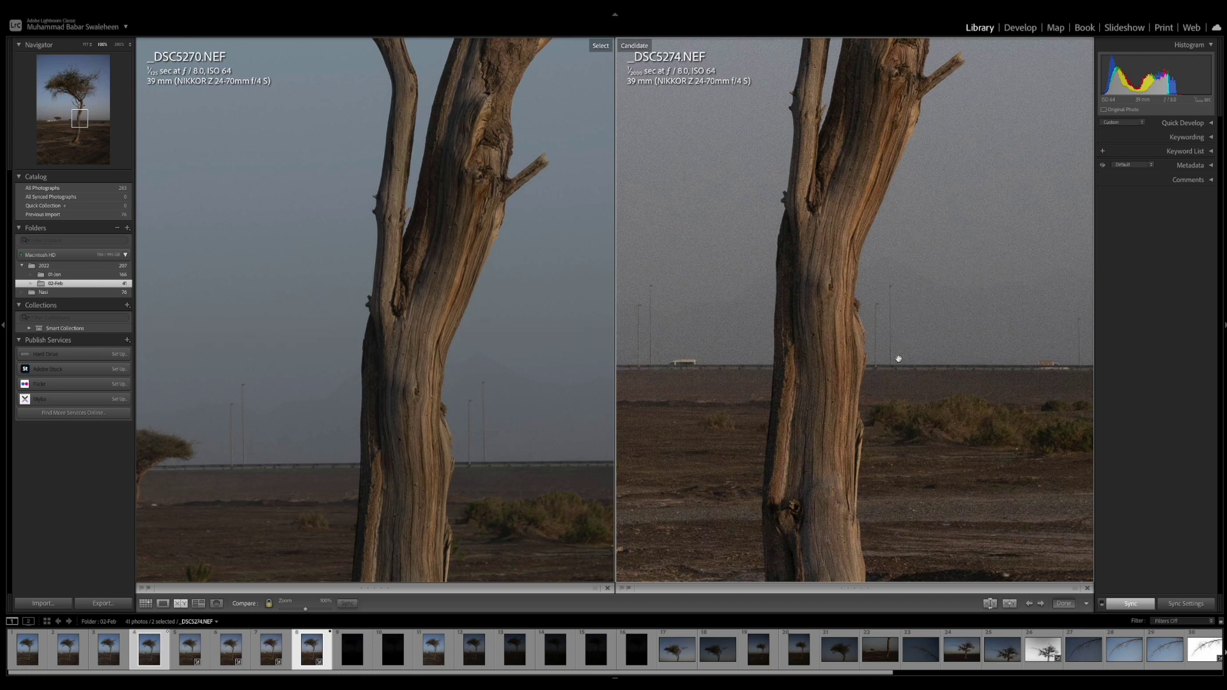
Step: Compare the shadow detail of the lower trunk, roots and surrounding ground in _DSC5270 and _DSC5274
scroll(887, 363, down, 10)
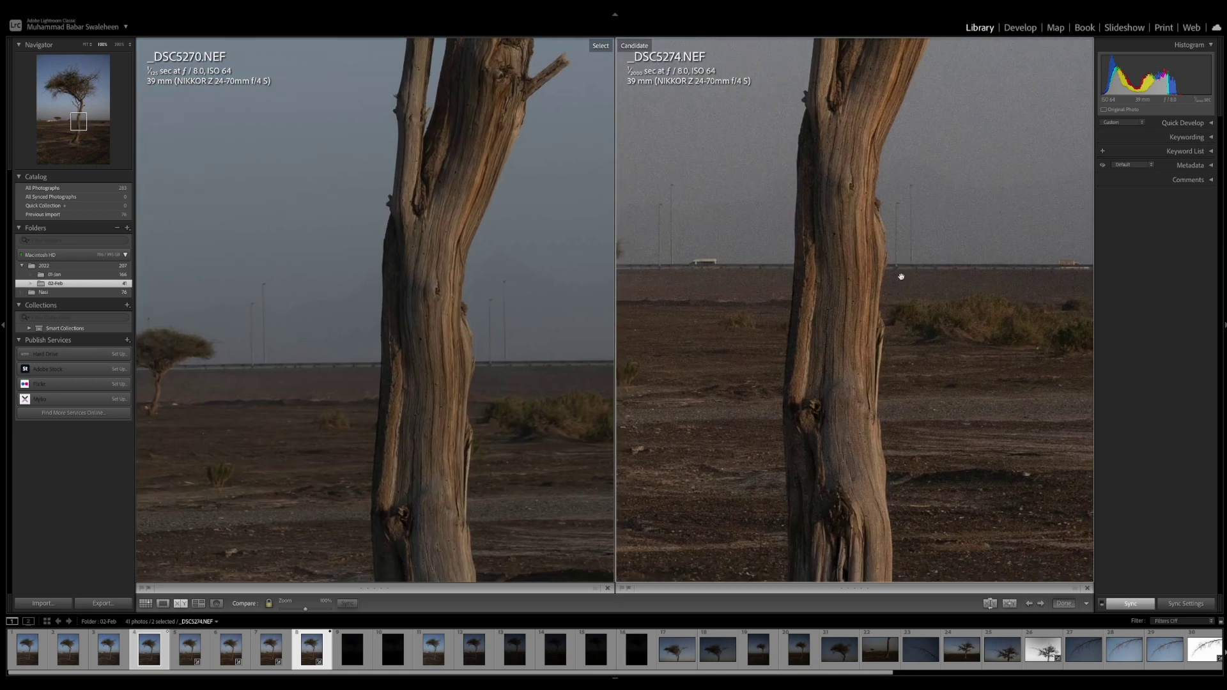
scroll(888, 279, down, 10)
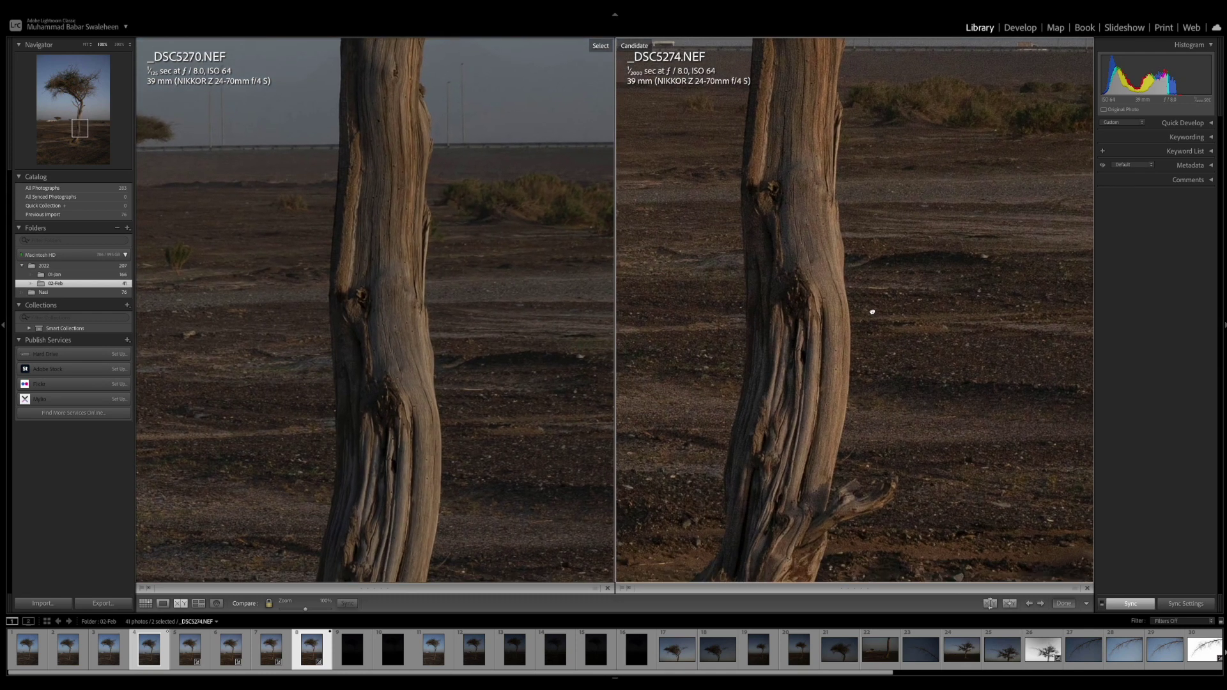
scroll(839, 220, down, 10)
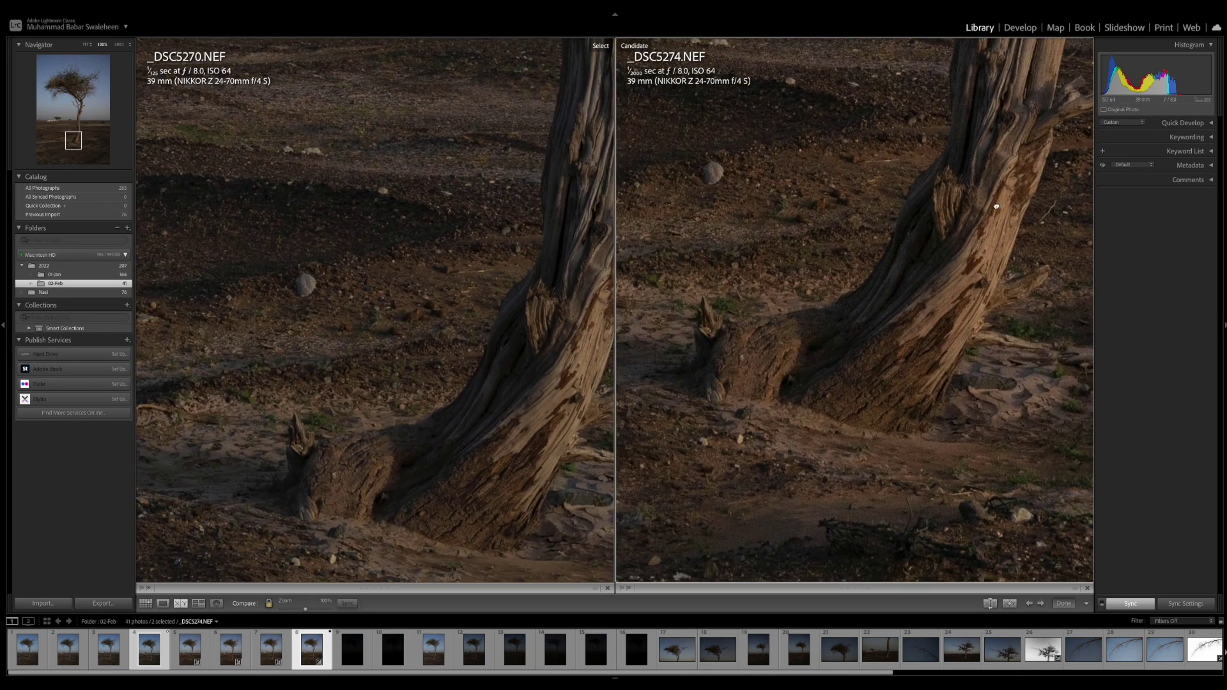
drag(997, 207, 838, 467)
scroll(912, 415, up, 5)
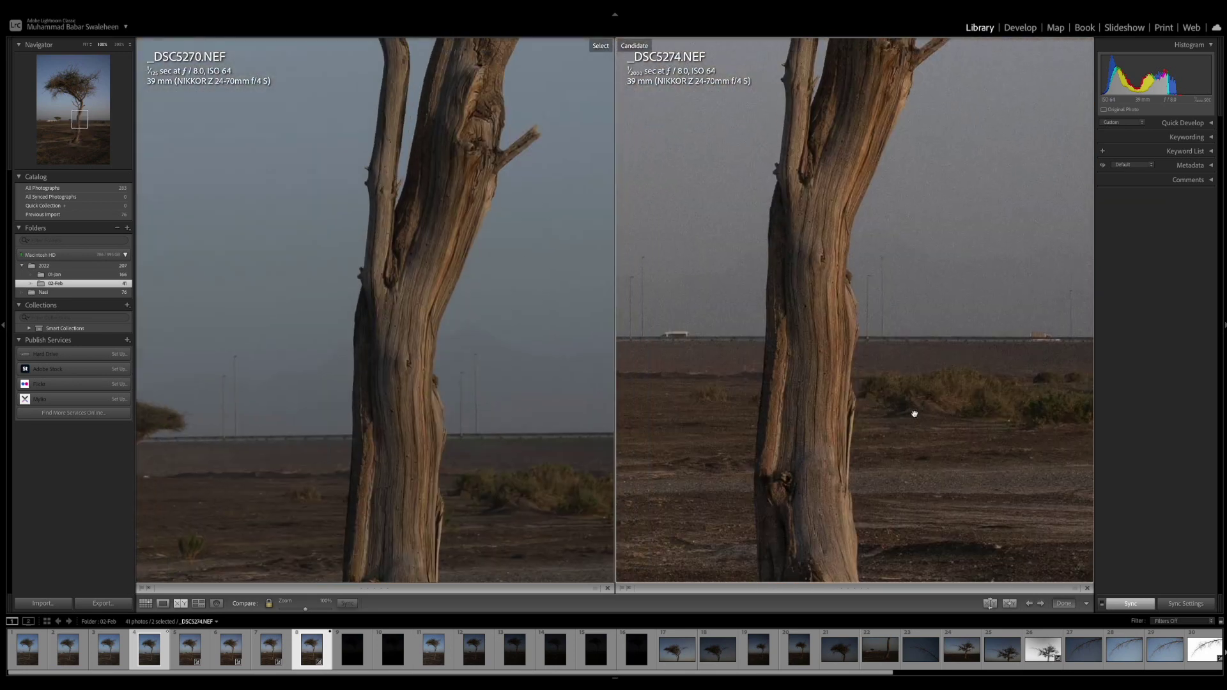
Step: Compare the upper trunk, broken side branch and main fork against the sky in _DSC5270 and _DSC5274
scroll(915, 380, up, 10)
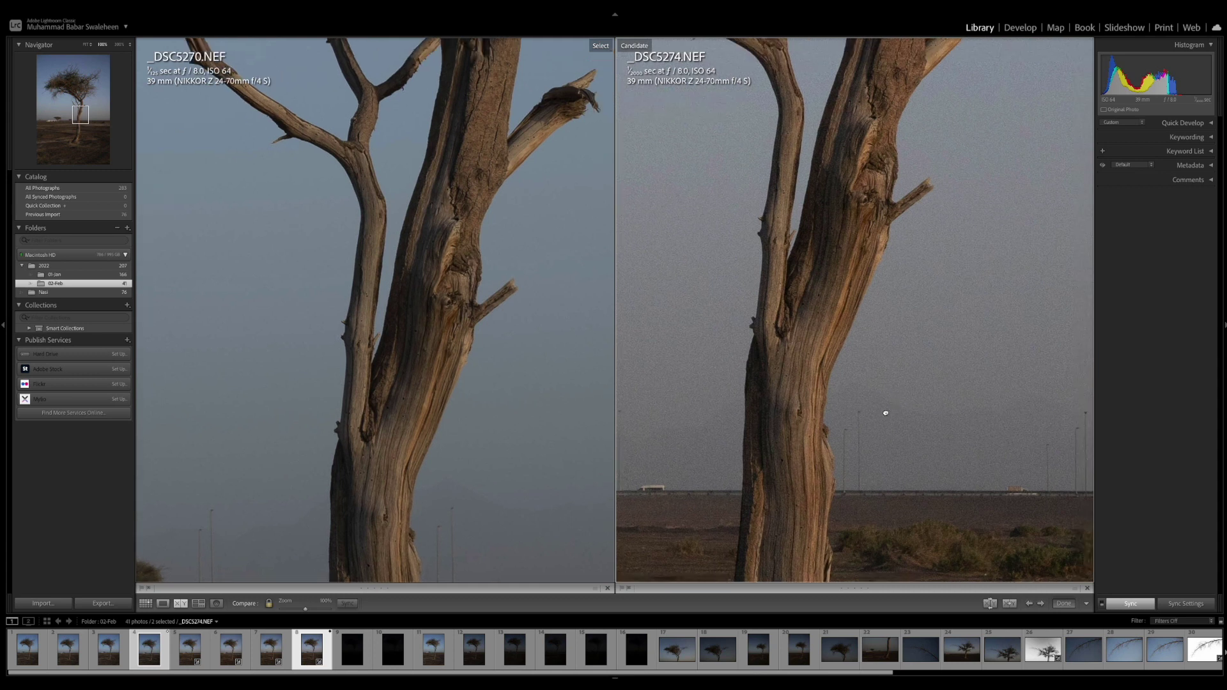
scroll(914, 349, left, 5)
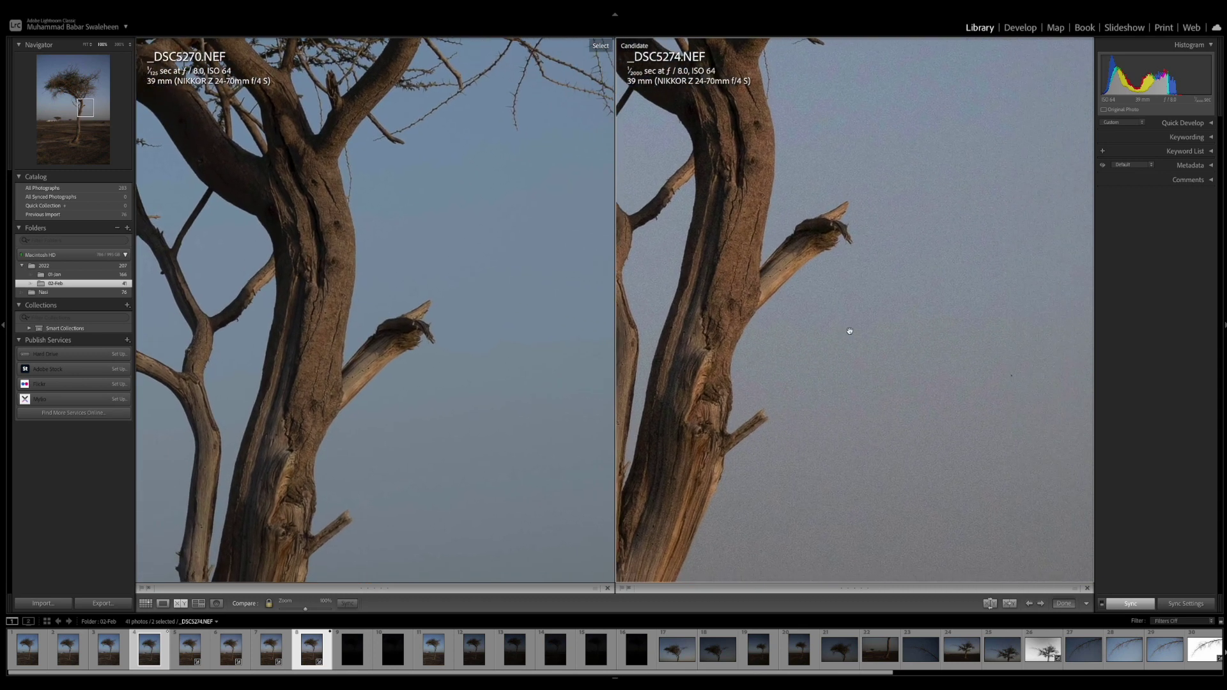
scroll(895, 326, right, 5)
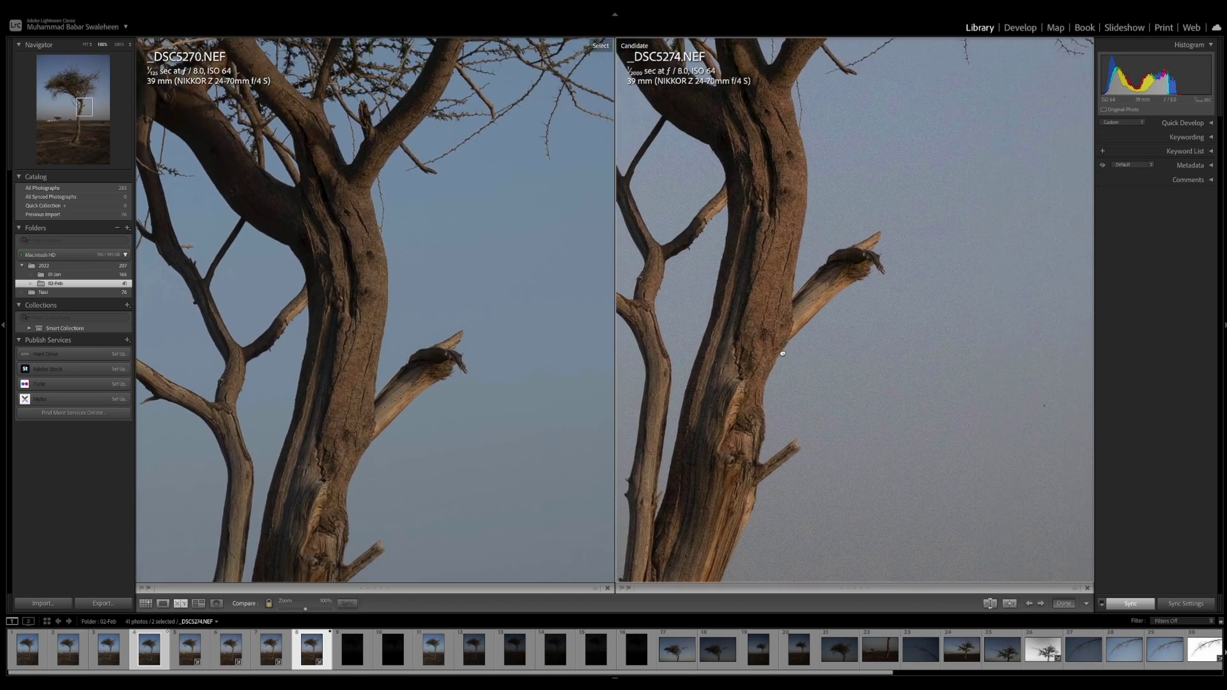
scroll(896, 325, up, 5)
scroll(894, 333, left, 3)
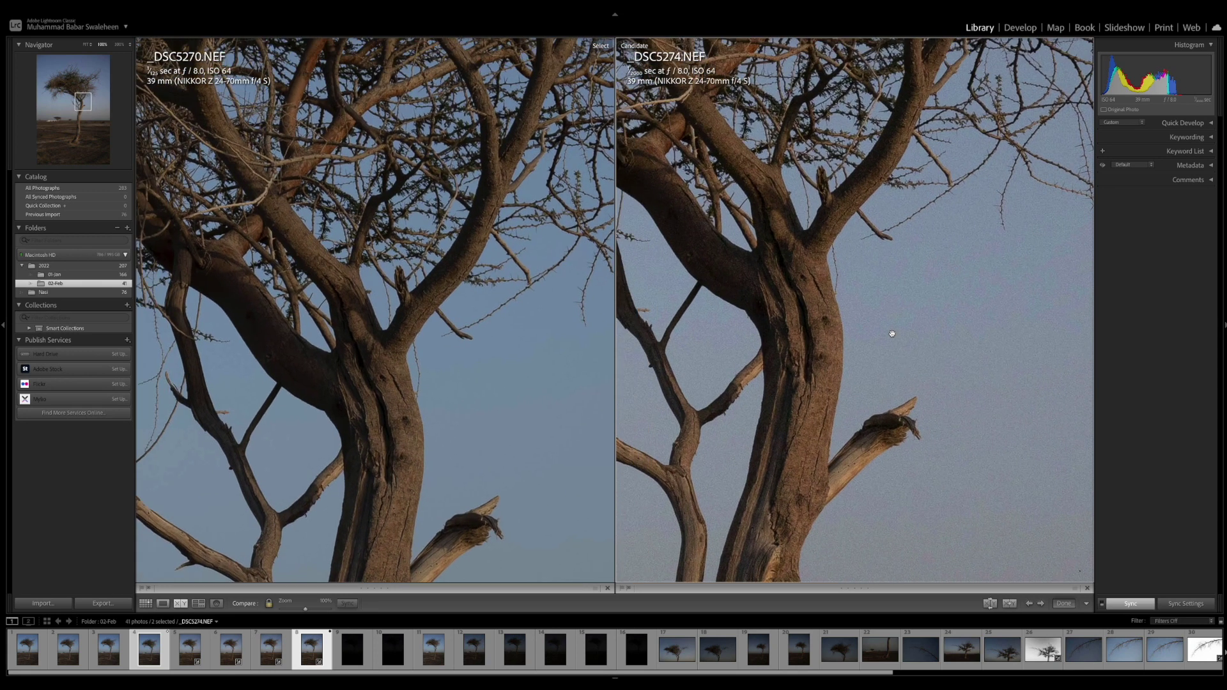
scroll(897, 331, left, 5)
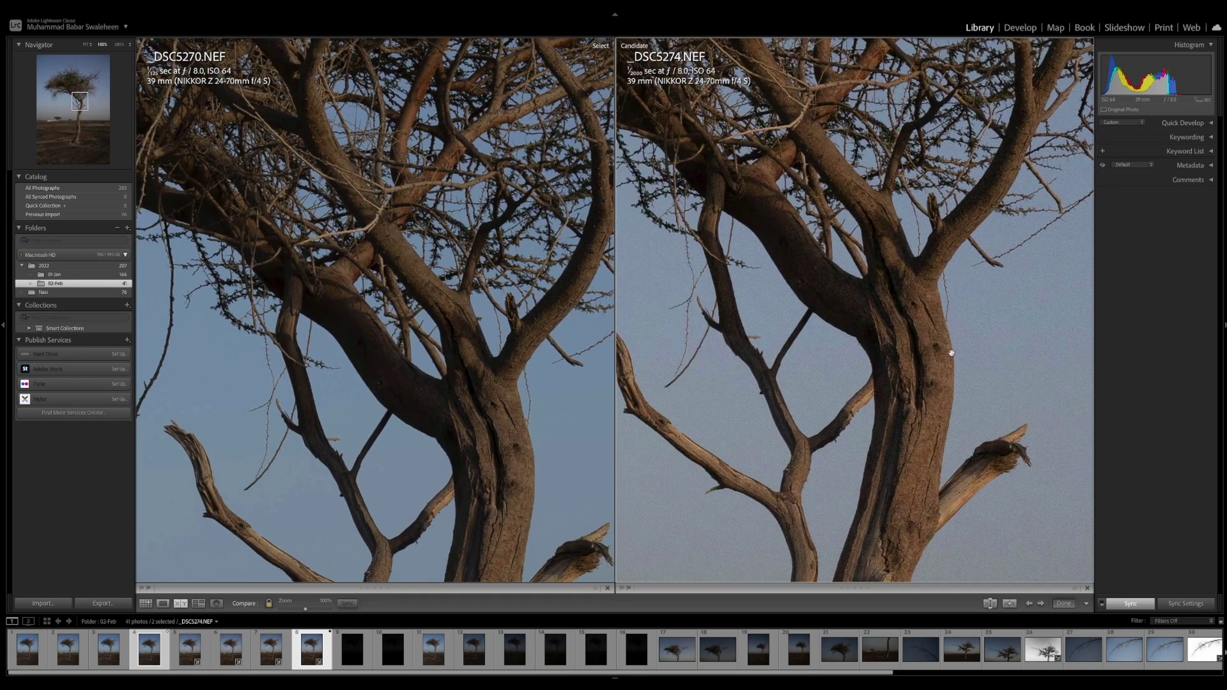
scroll(1011, 344, up, 5)
scroll(1011, 344, right, 5)
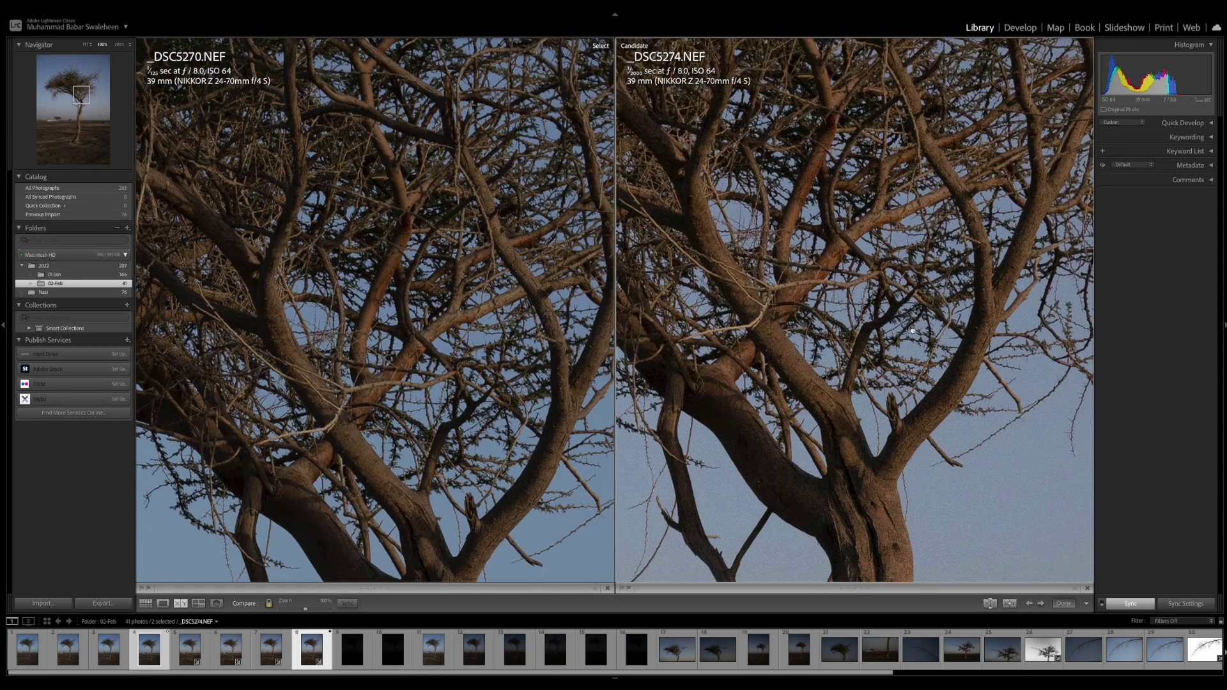
Step: Examine the sky noise beside the trunk from the fork down to the horizon in _DSC5270 and _DSC5274
scroll(855, 256, down, 10)
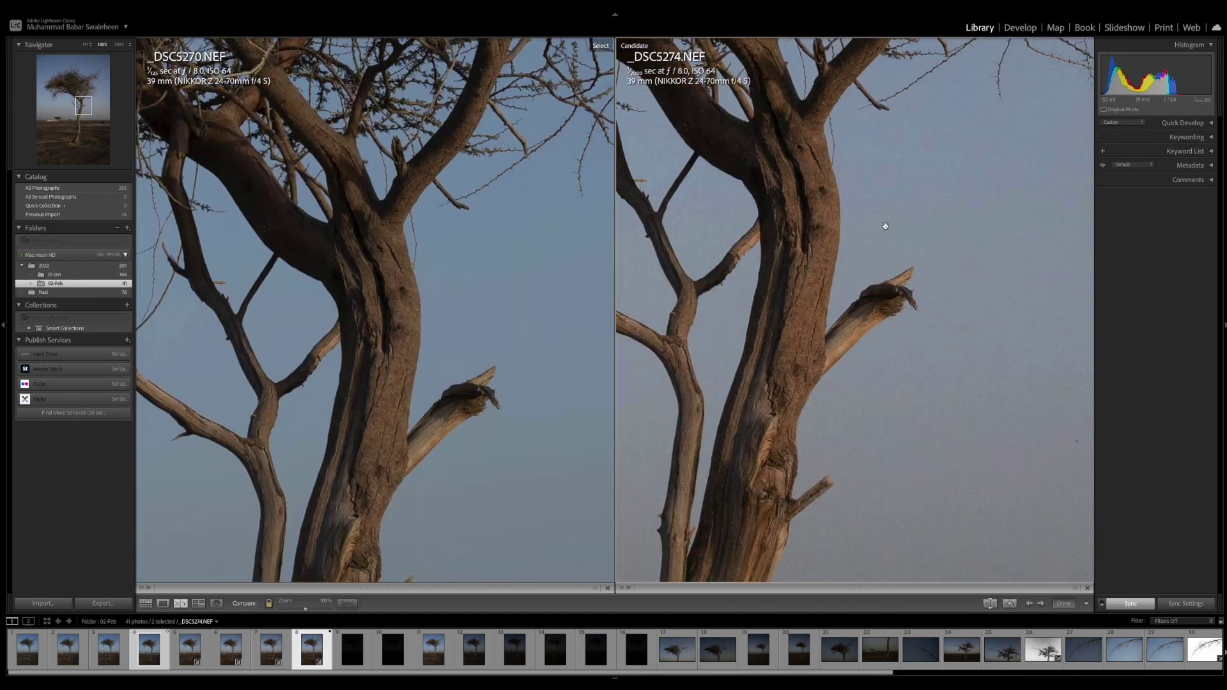
scroll(895, 288, down, 5)
scroll(895, 287, left, 4)
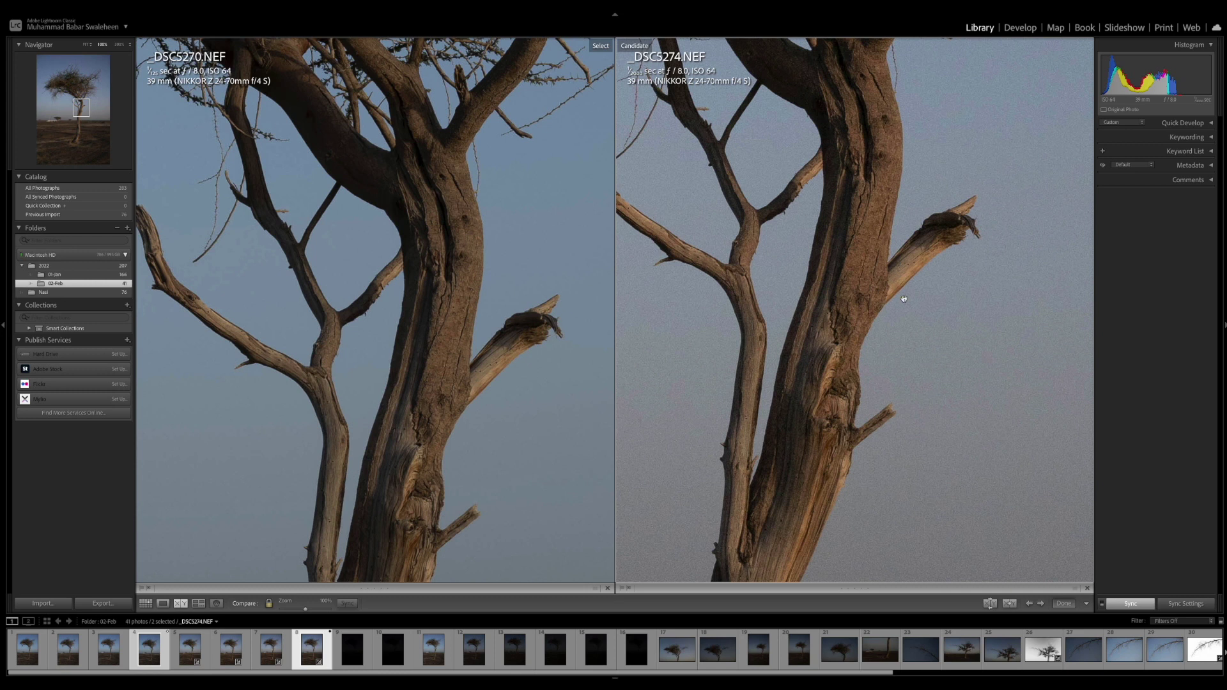
scroll(904, 298, down, 10)
scroll(860, 178, up, 10)
scroll(860, 179, right, 4)
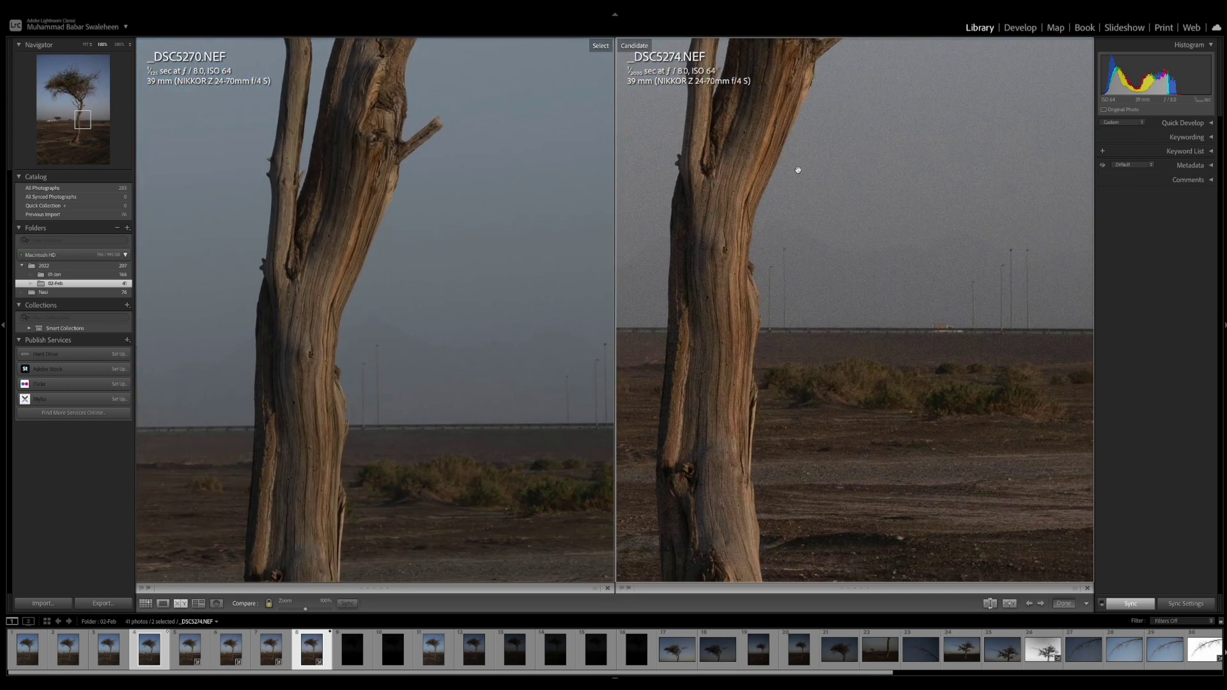
Step: Compare the dense crown and topmost twigs of _DSC5270 and _DSC5274 up close, and return to the full-frame comparison
scroll(880, 199, up, 10)
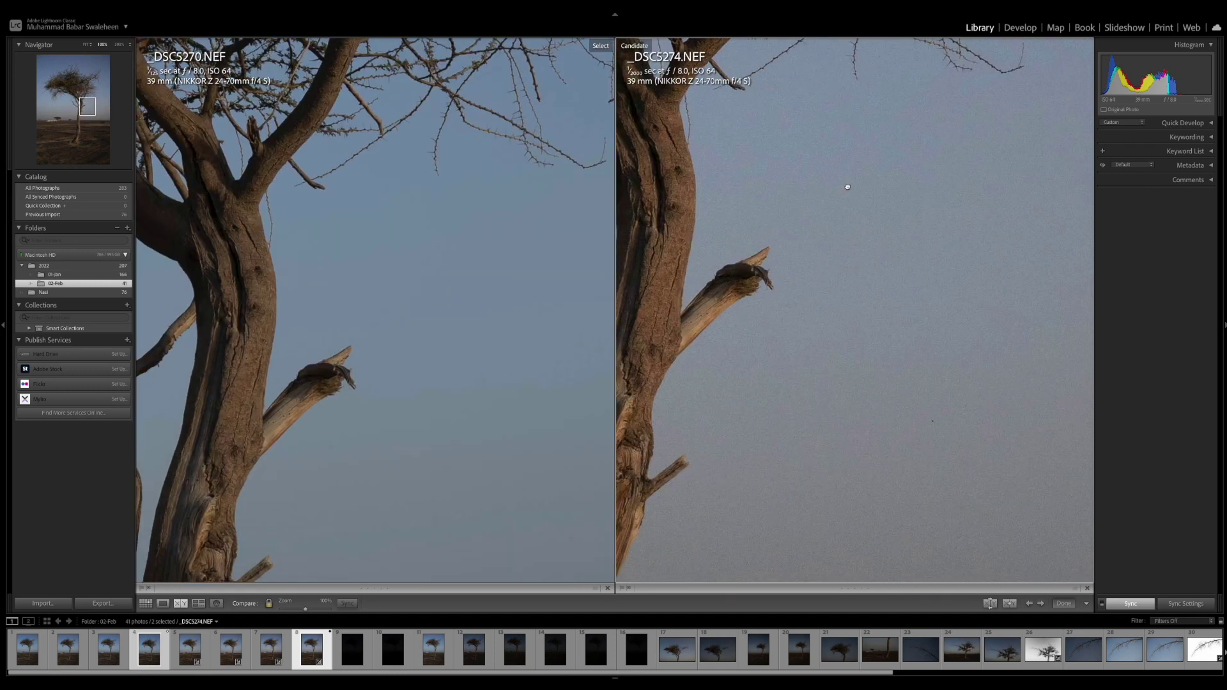
scroll(886, 353, up, 8)
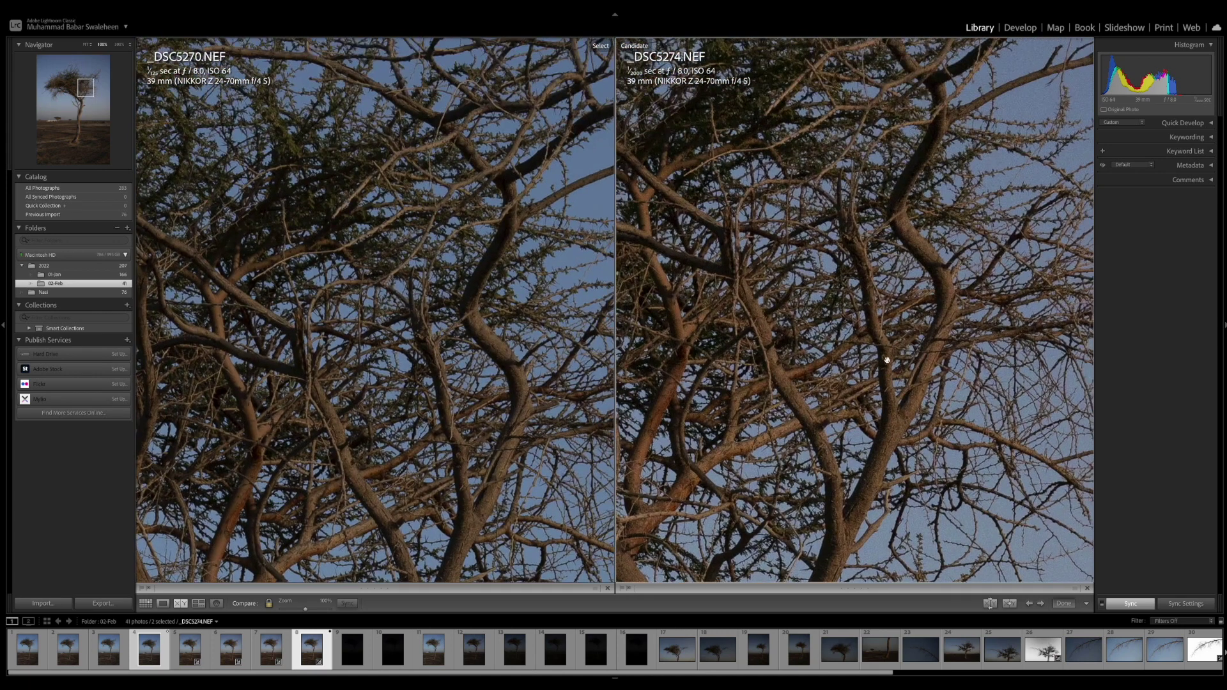
scroll(916, 481, up, 10)
scroll(916, 480, right, 4)
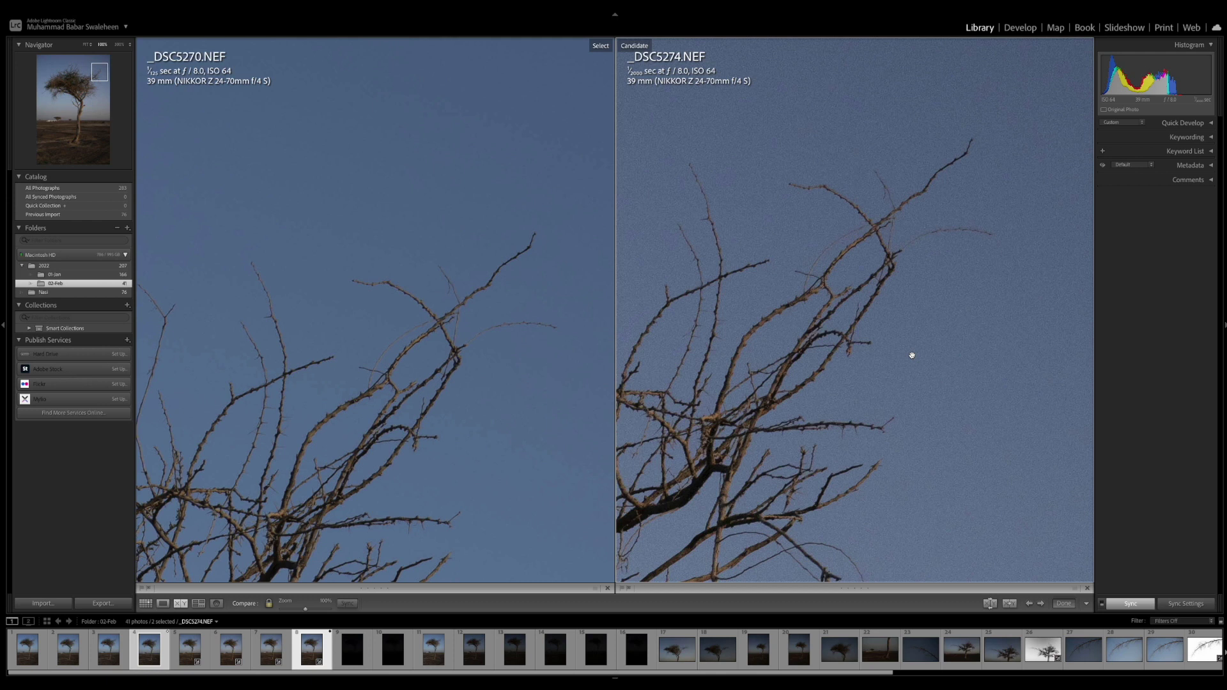
click(877, 356)
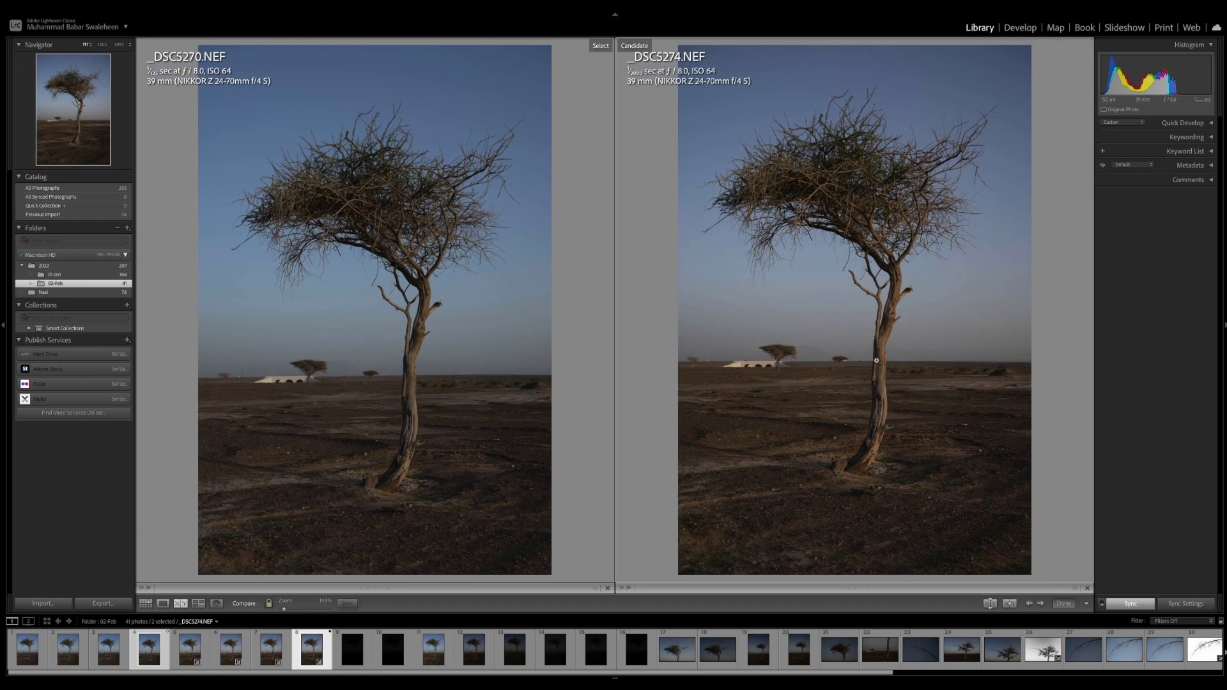
Step: Open _DSC5275 for developing and set its exposure to +5.00
double_click(351, 653)
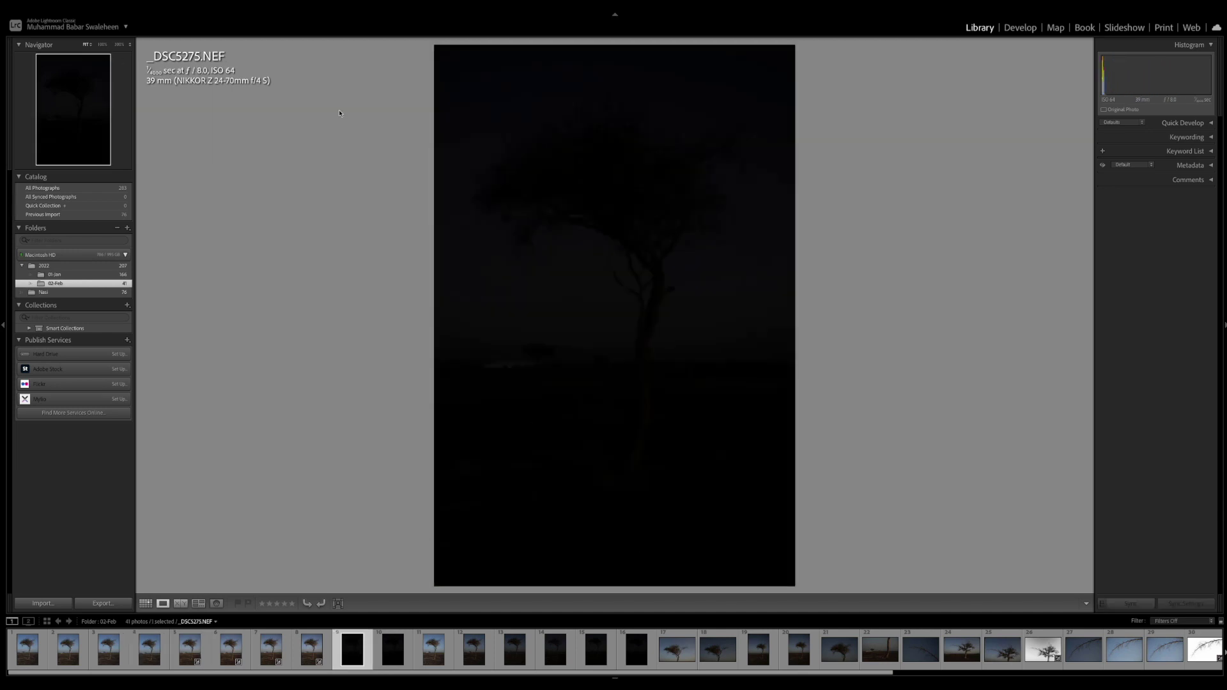
click(1022, 27)
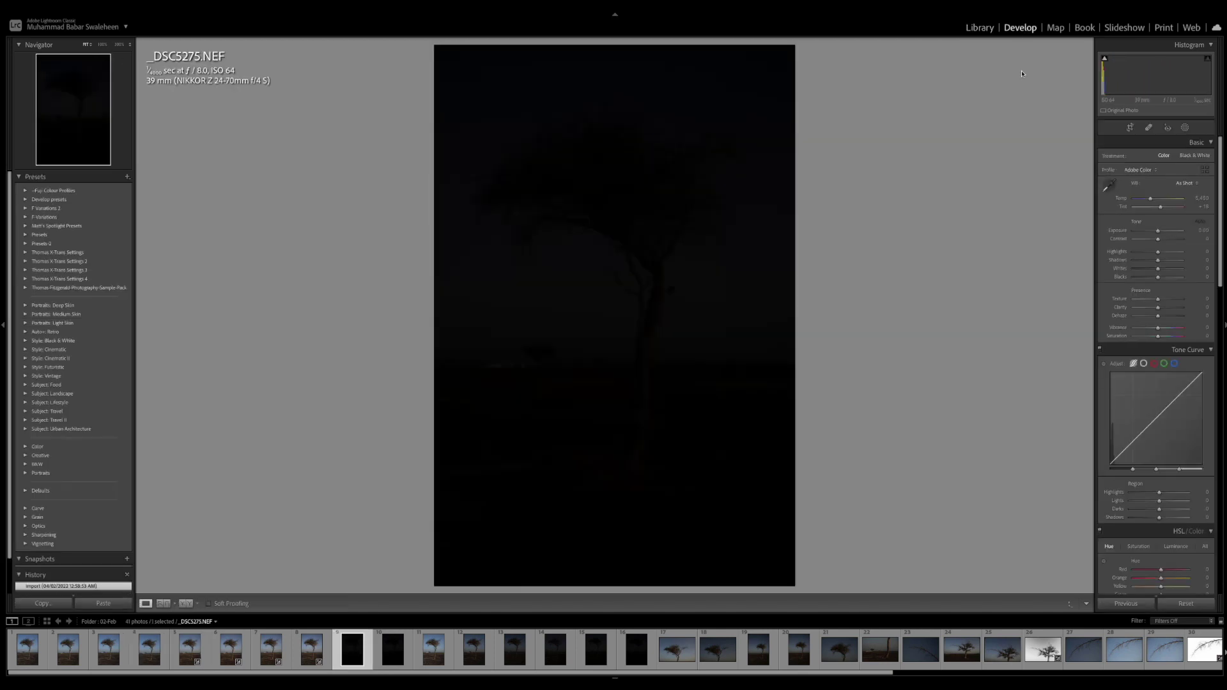
click(1198, 231)
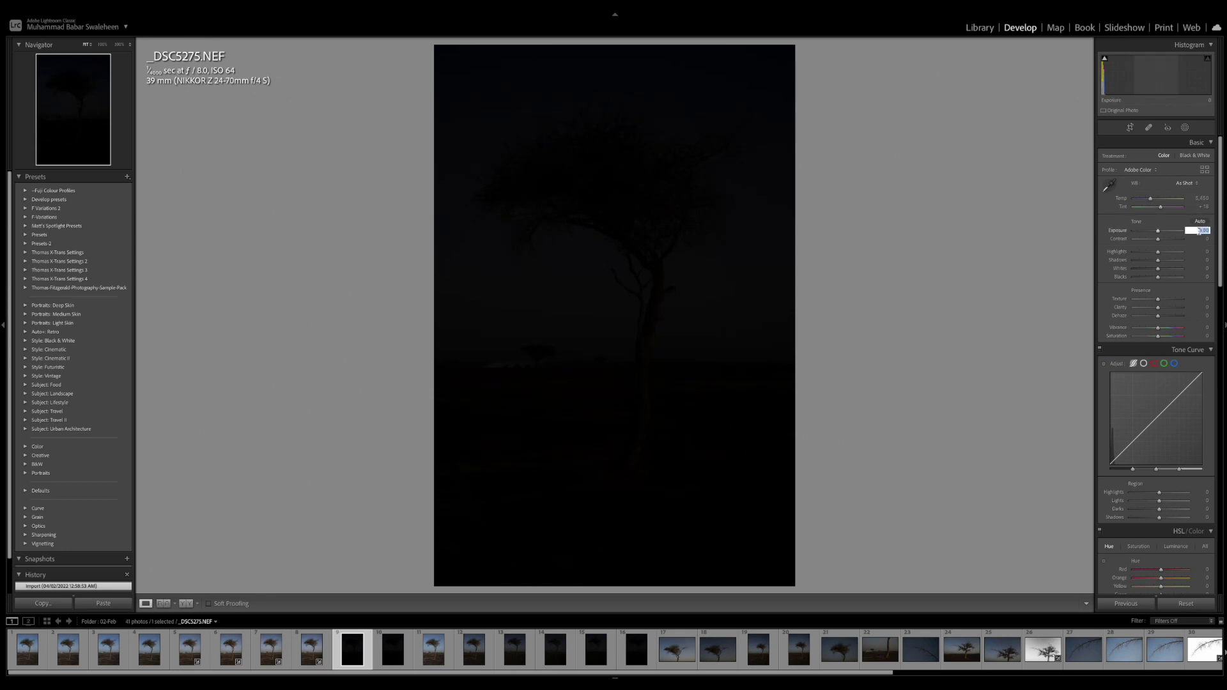
text(+ )
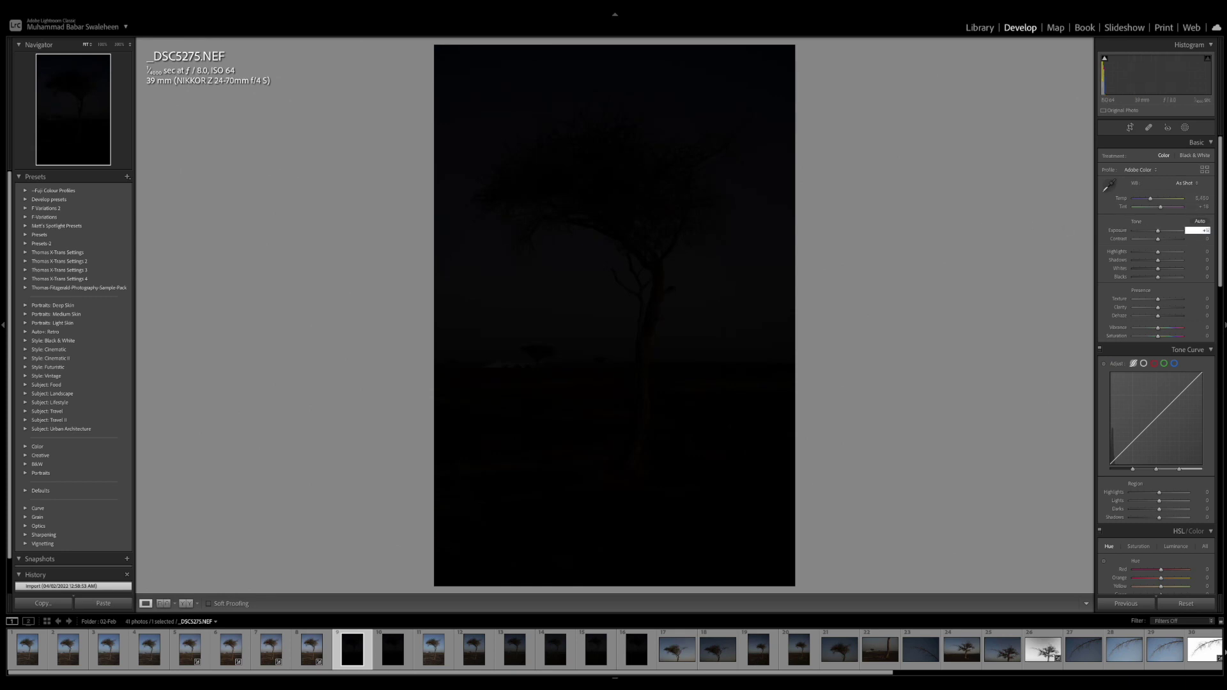
text(5)
key(Return)
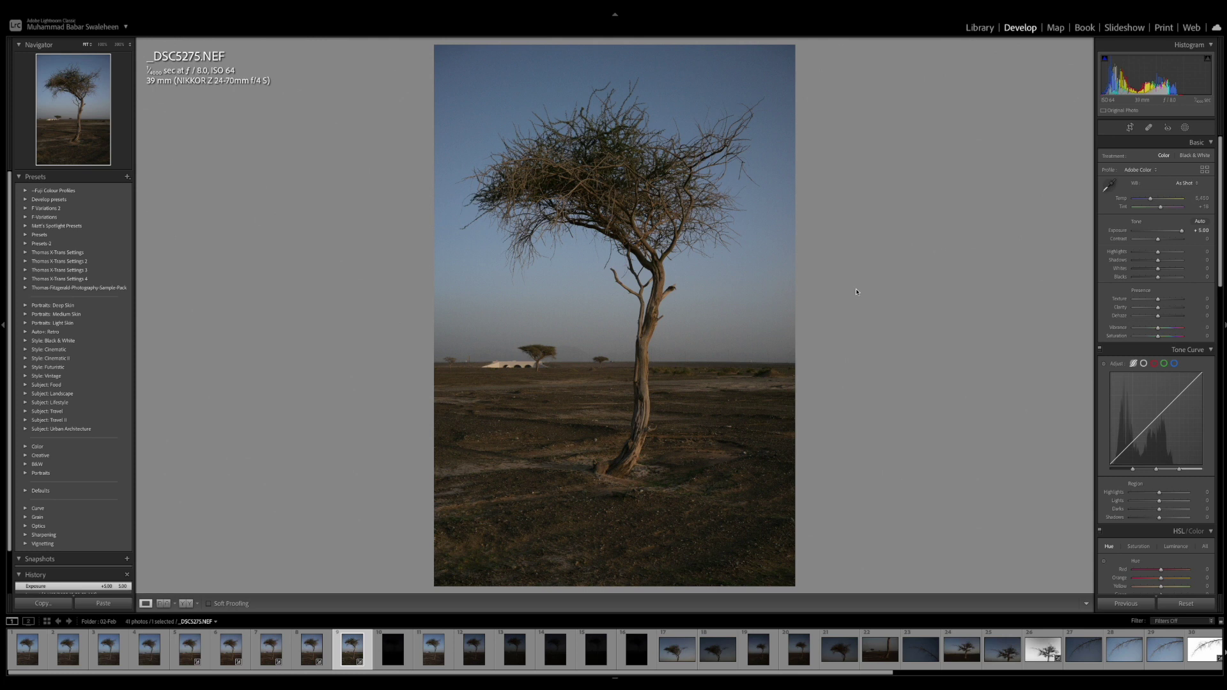
Step: Compare _DSC5274 and _DSC5275 side by side, examining the upper trunk and broken side branch against the sky up close
click(315, 652)
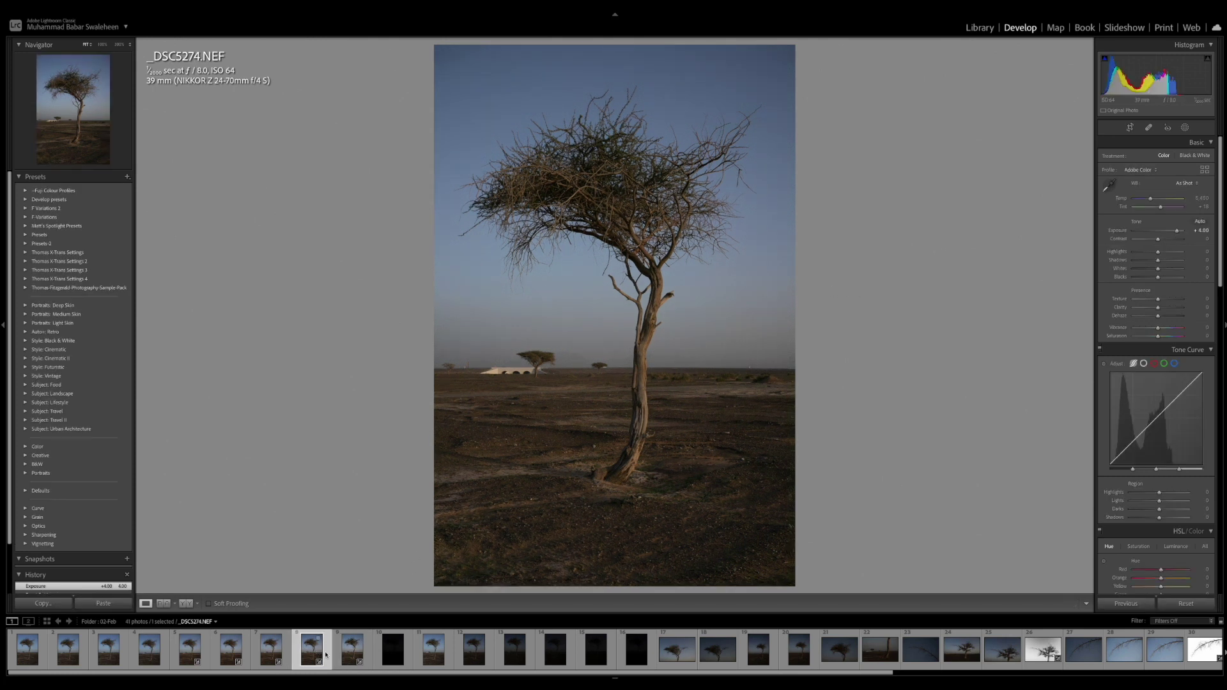
ctrl+click(349, 656)
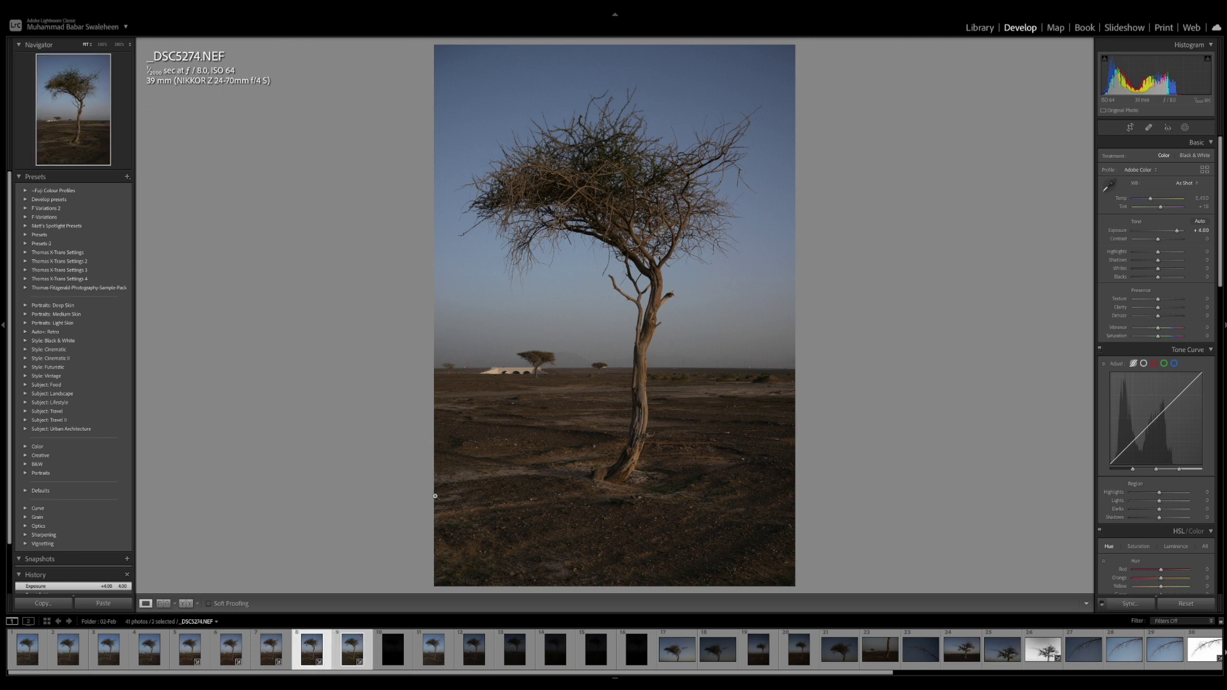
key(c)
click(424, 307)
click(424, 307)
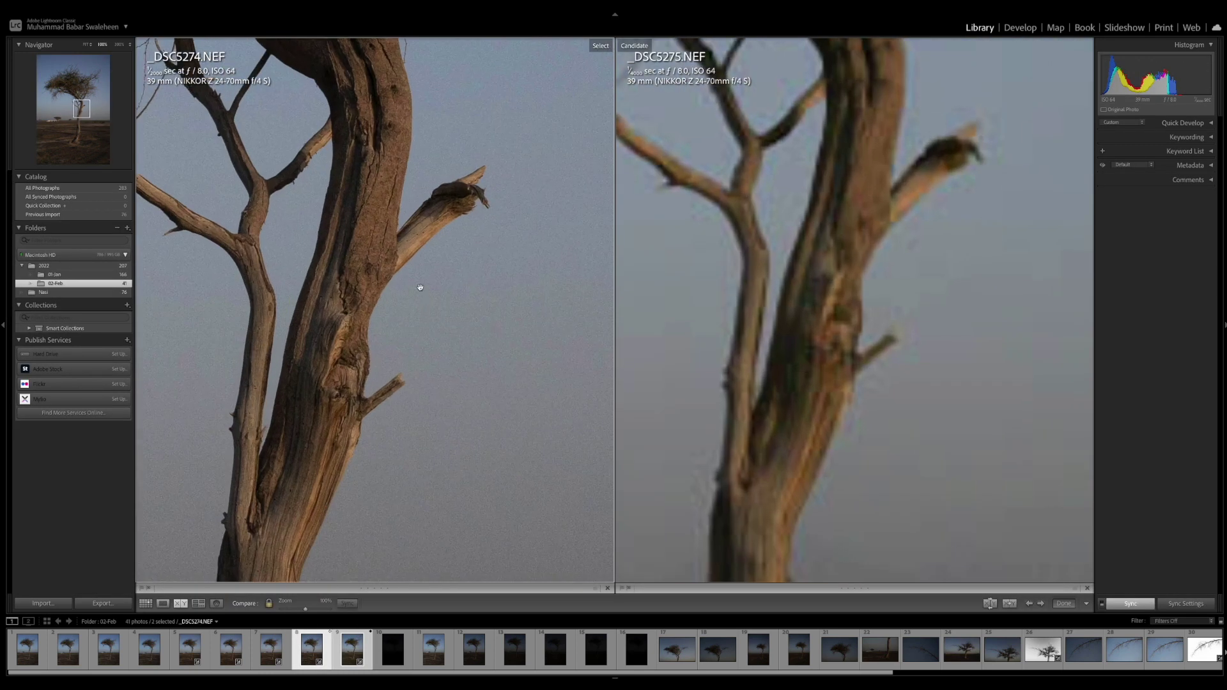
drag(425, 296, 462, 378)
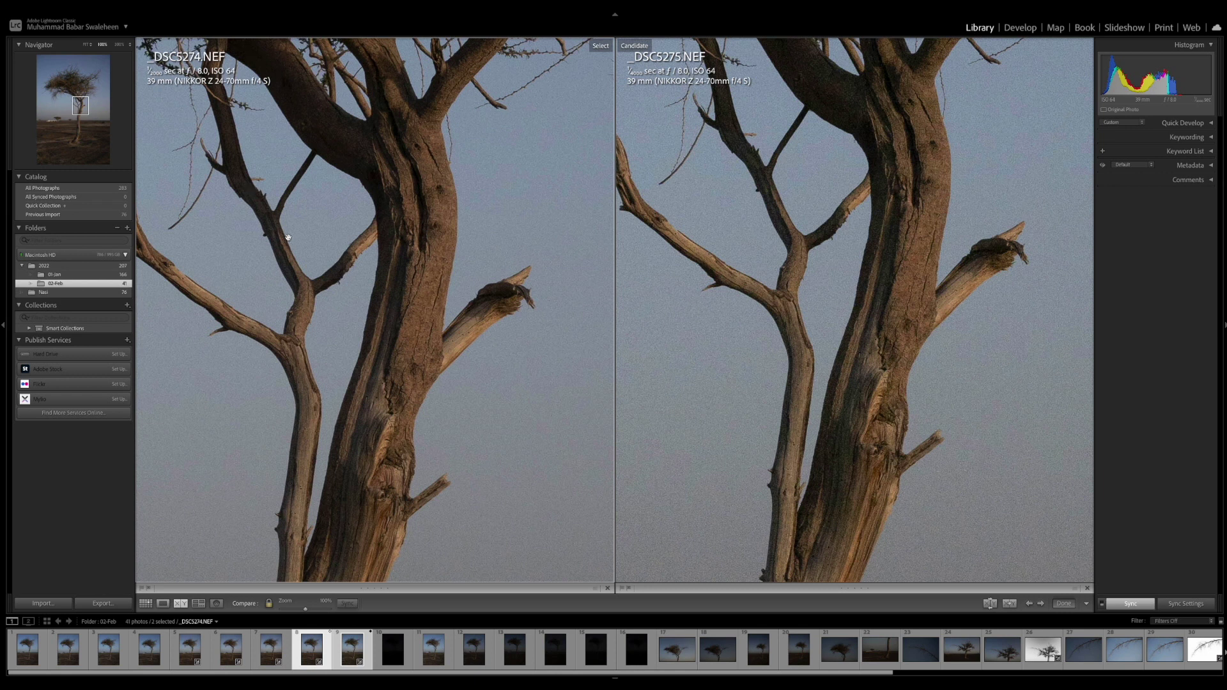
drag(823, 204, 826, 240)
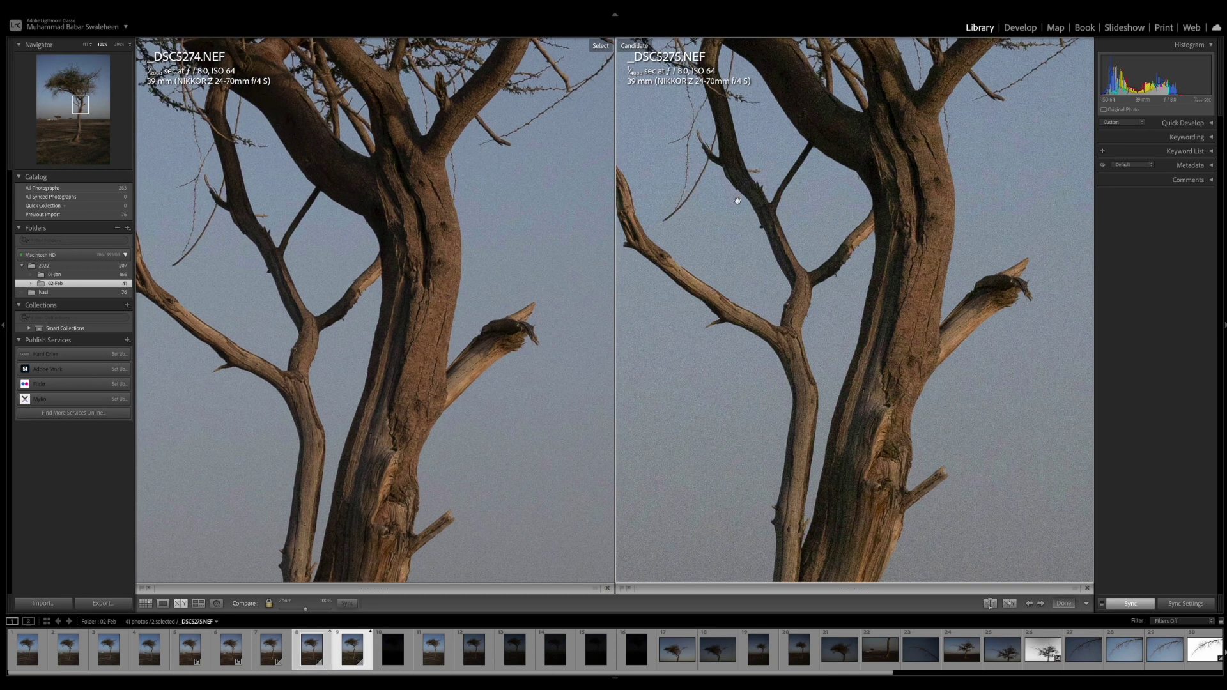
scroll(850, 304, down, 5)
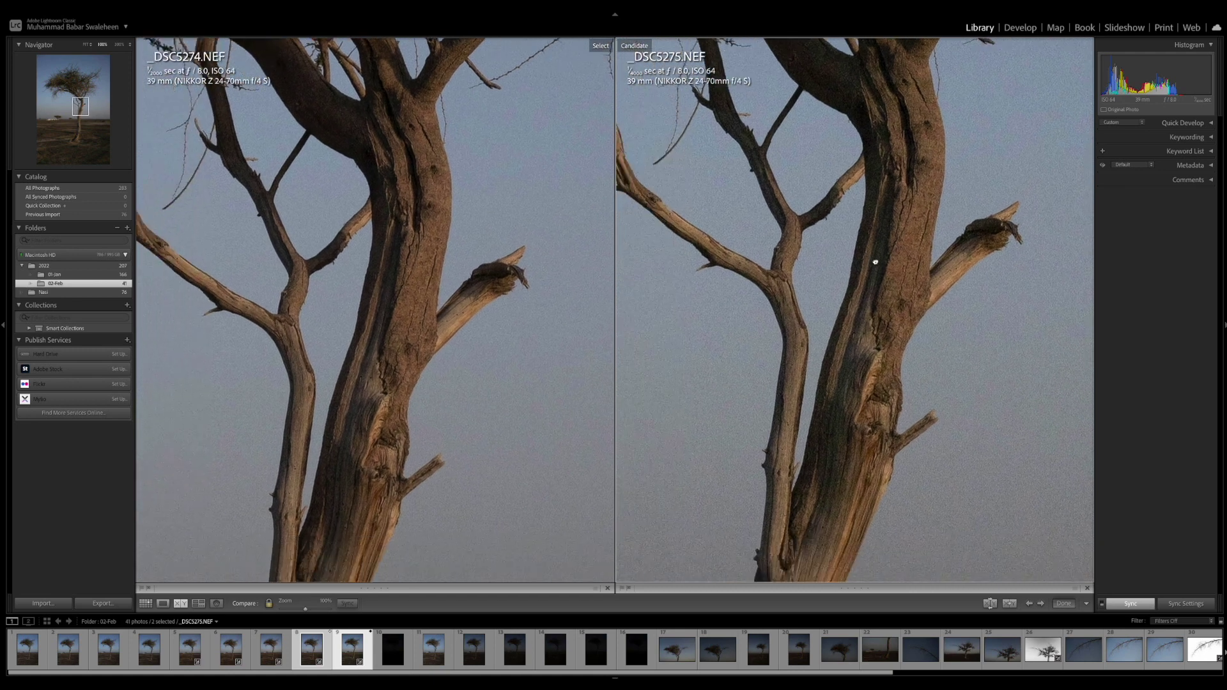
scroll(822, 320, down, 10)
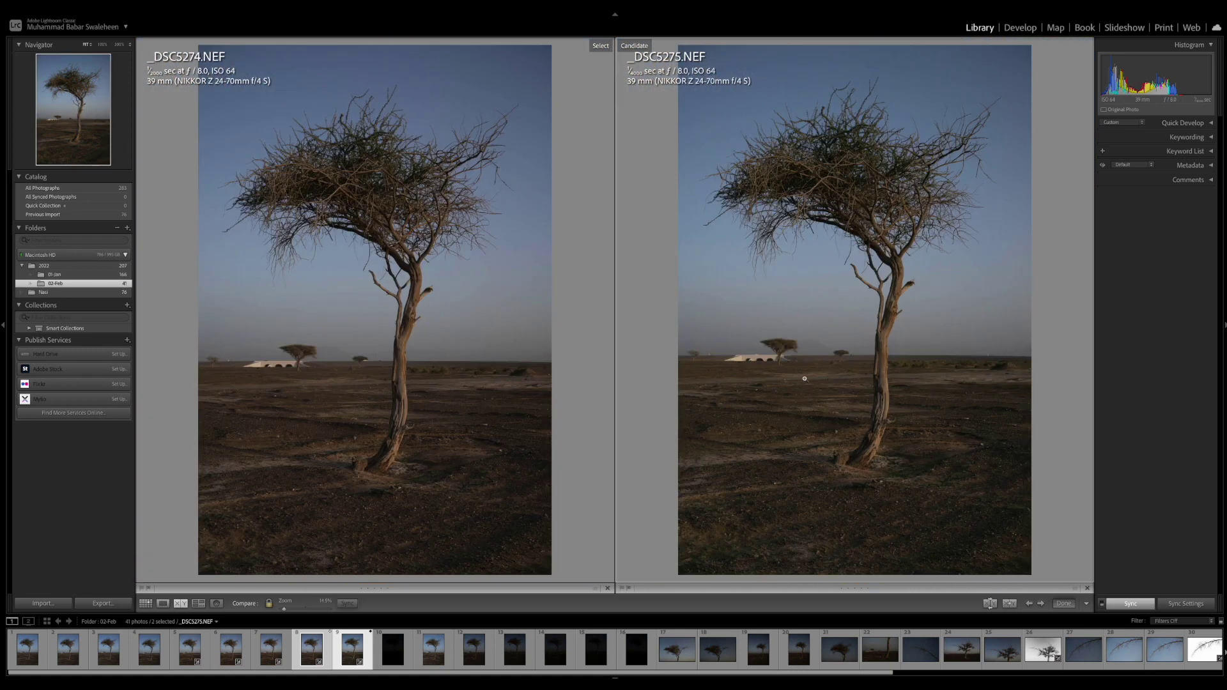
Step: Compare the lower trunk's bark in _DSC5274 and _DSC5275 from the twisted base up to the horizon
click(805, 379)
drag(877, 403, 846, 239)
scroll(847, 238, down, 4)
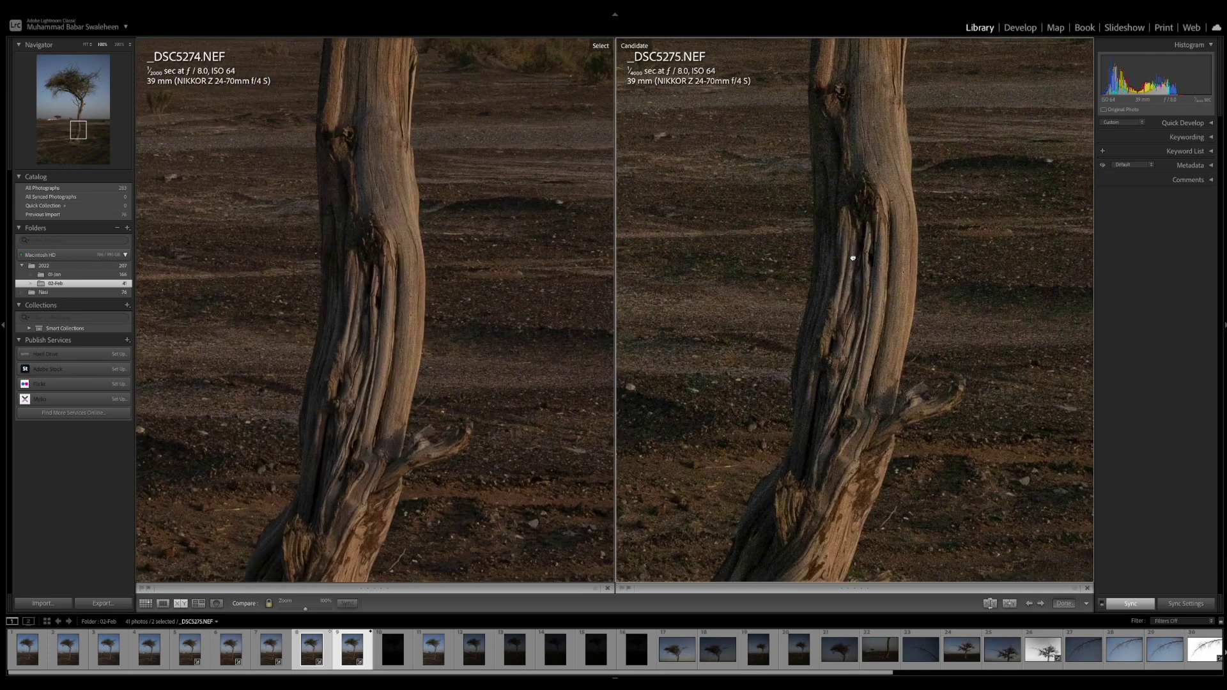
scroll(852, 258, up, 6)
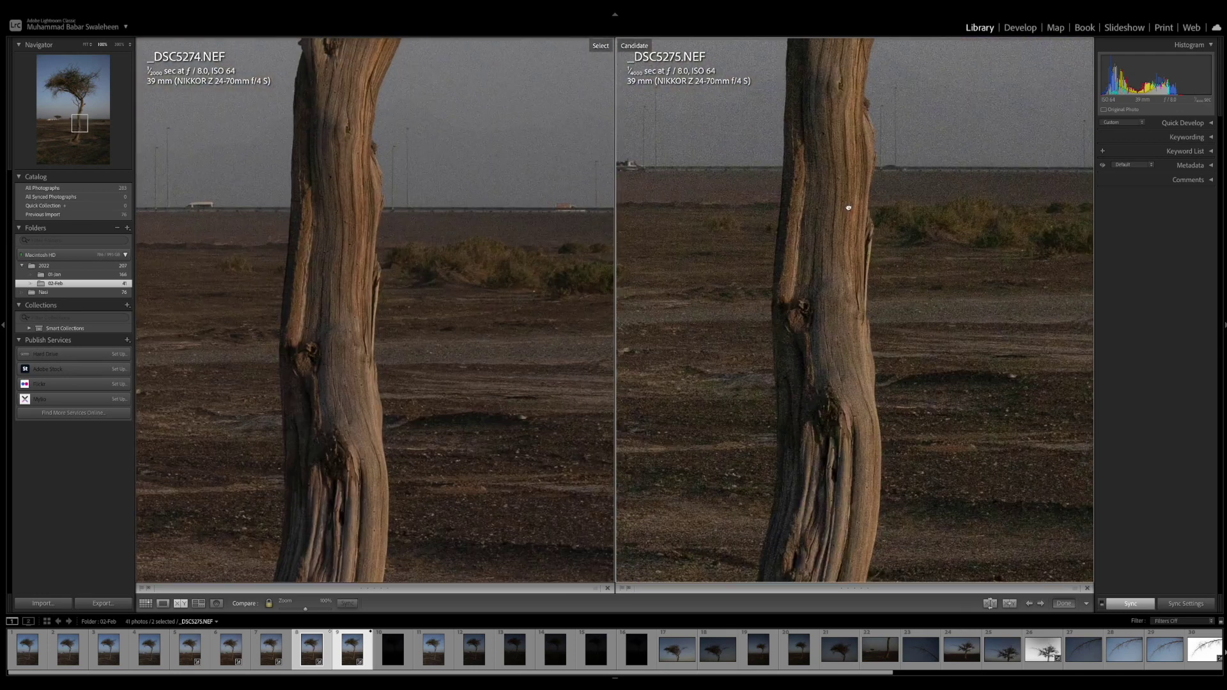
scroll(849, 208, up, 10)
scroll(845, 386, down, 9)
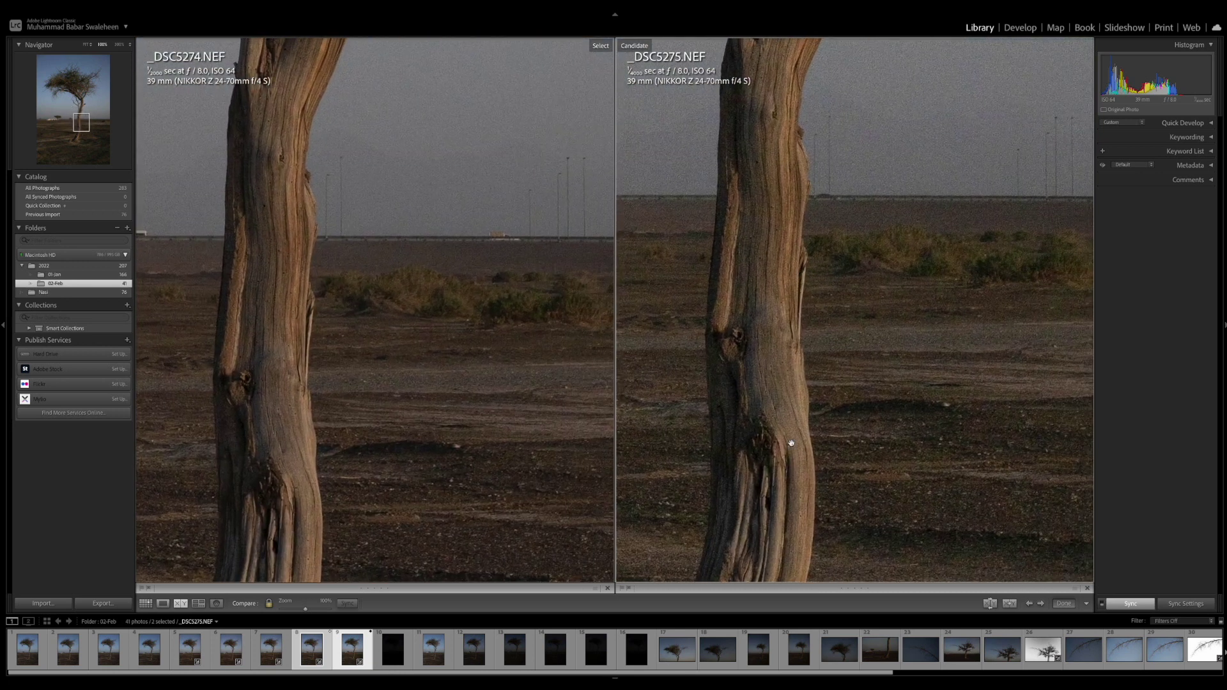
Step: Examine the shadowed, stony ground left of the trunk in _DSC5274 and _DSC5275 for noise and colour differences
scroll(792, 439, left, 8)
scroll(791, 439, down, 4)
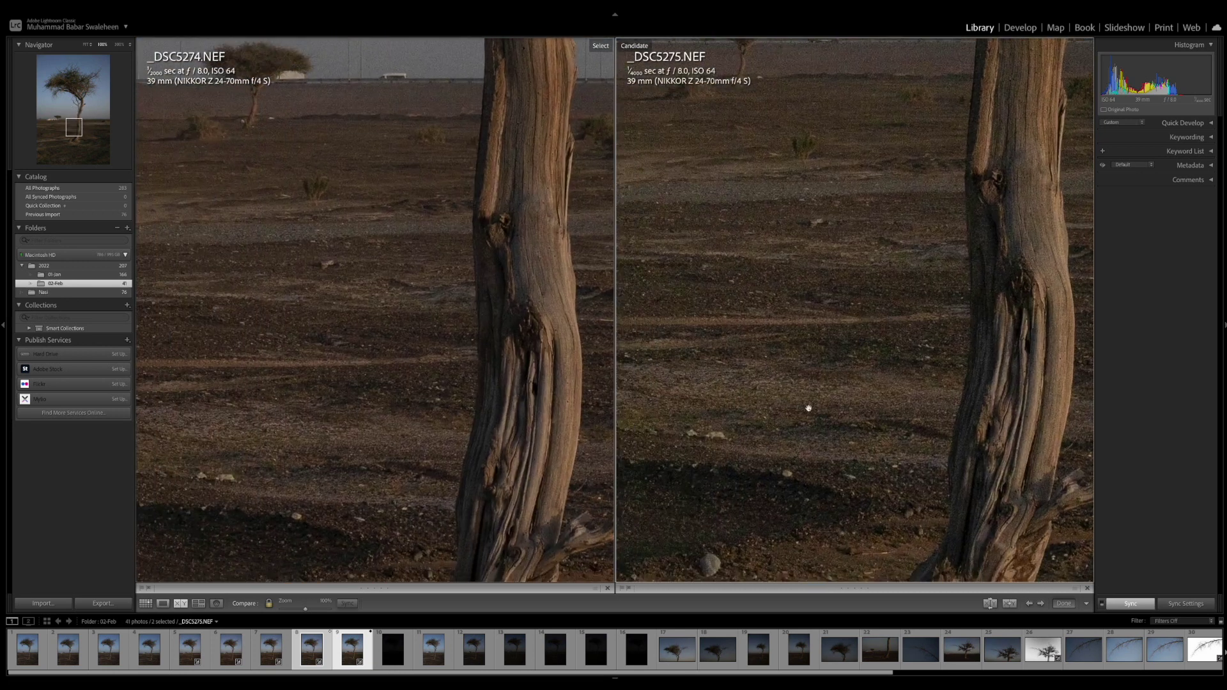
scroll(805, 389, left, 7)
scroll(806, 390, down, 3)
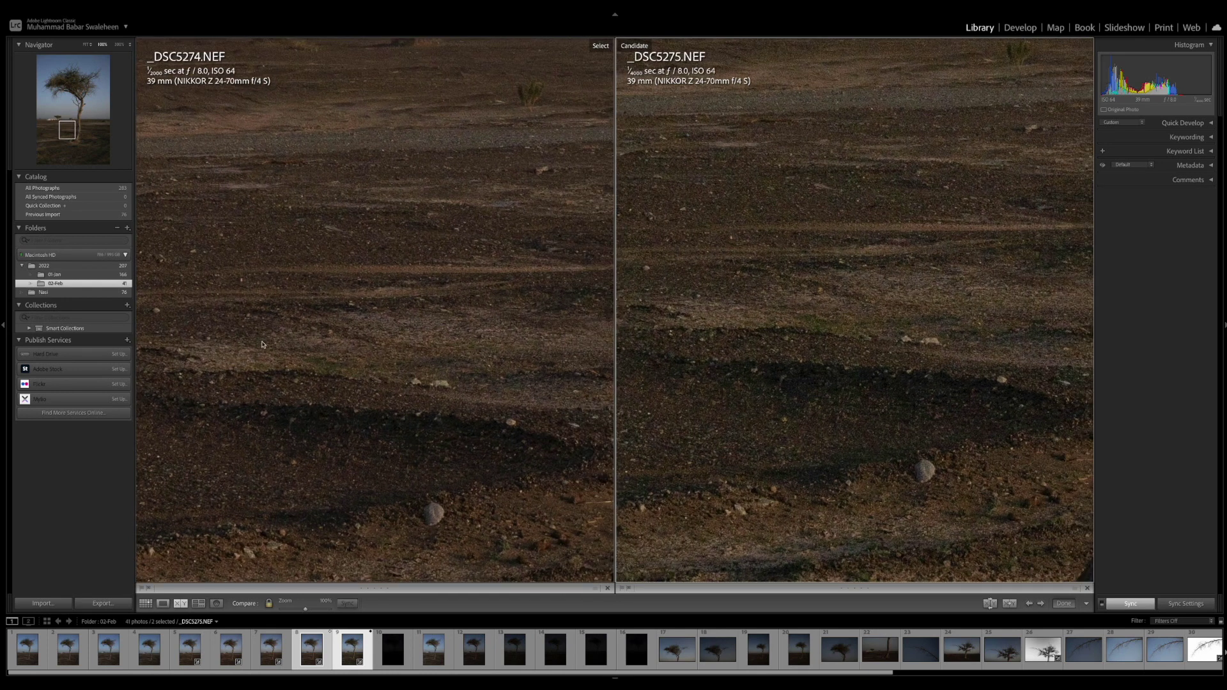
scroll(856, 374, up, 5)
scroll(802, 392, left, 3)
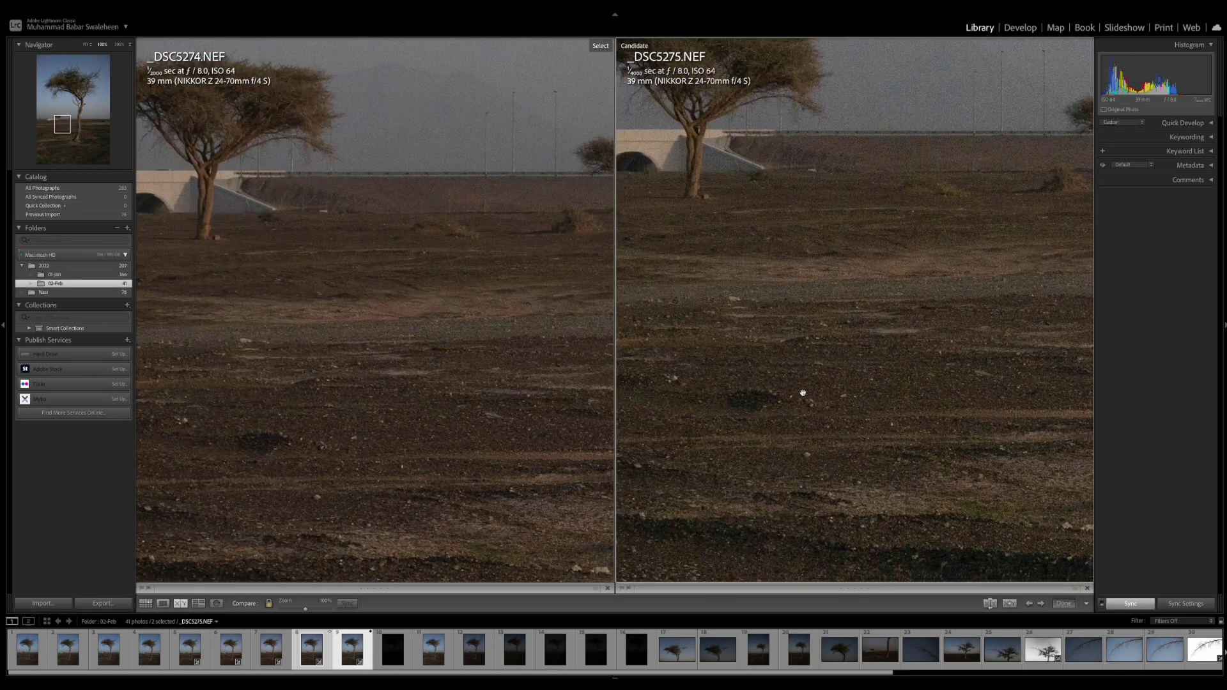
Step: Compare the arched bridge, the distant tree and the hazy sky above them in _DSC5274 and _DSC5275
scroll(882, 371, up, 6)
scroll(882, 371, left, 4)
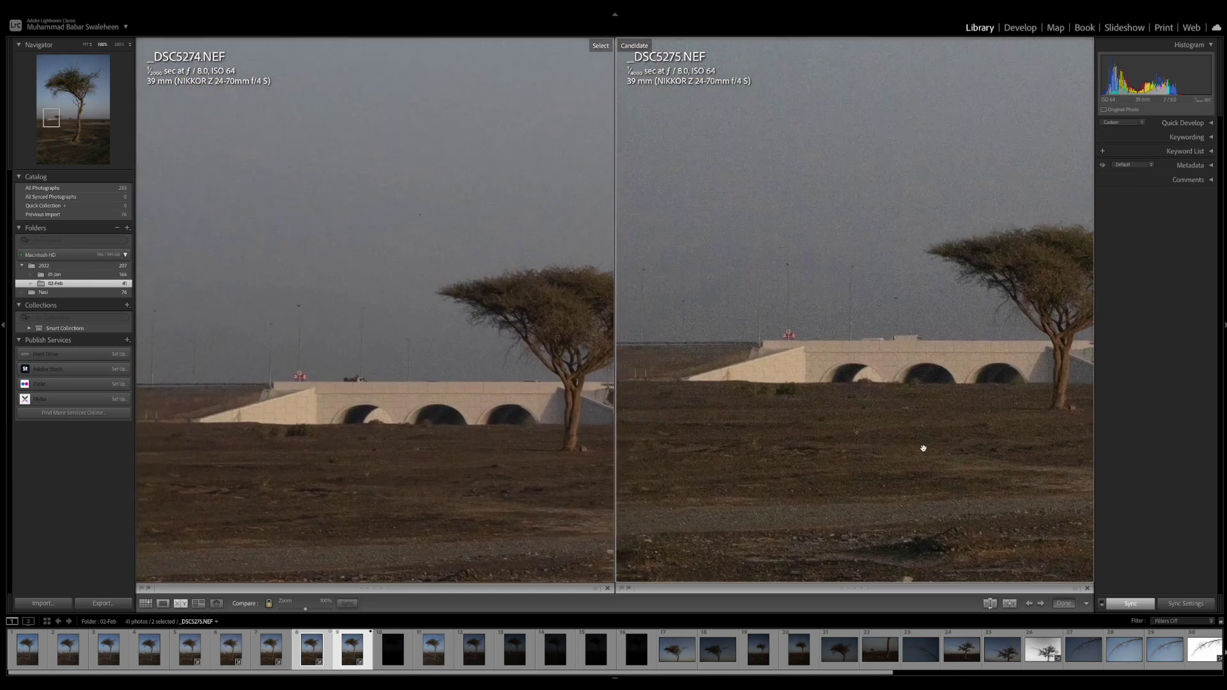
scroll(831, 429, right, 3)
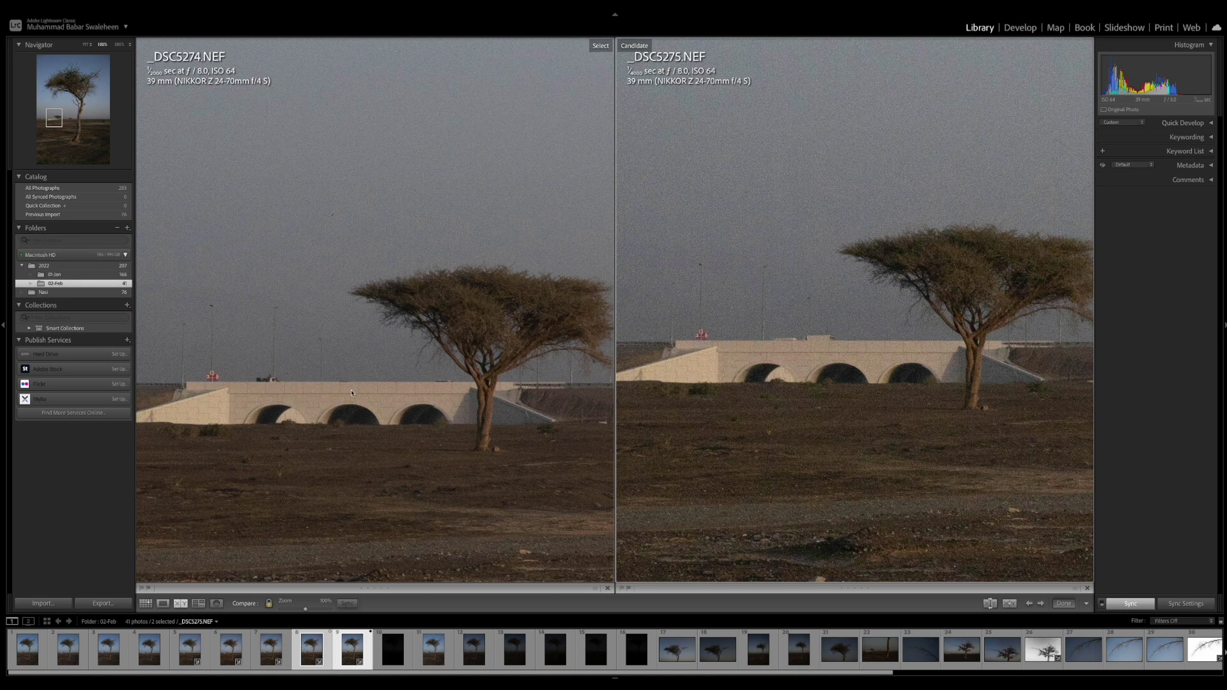
scroll(824, 400, up, 10)
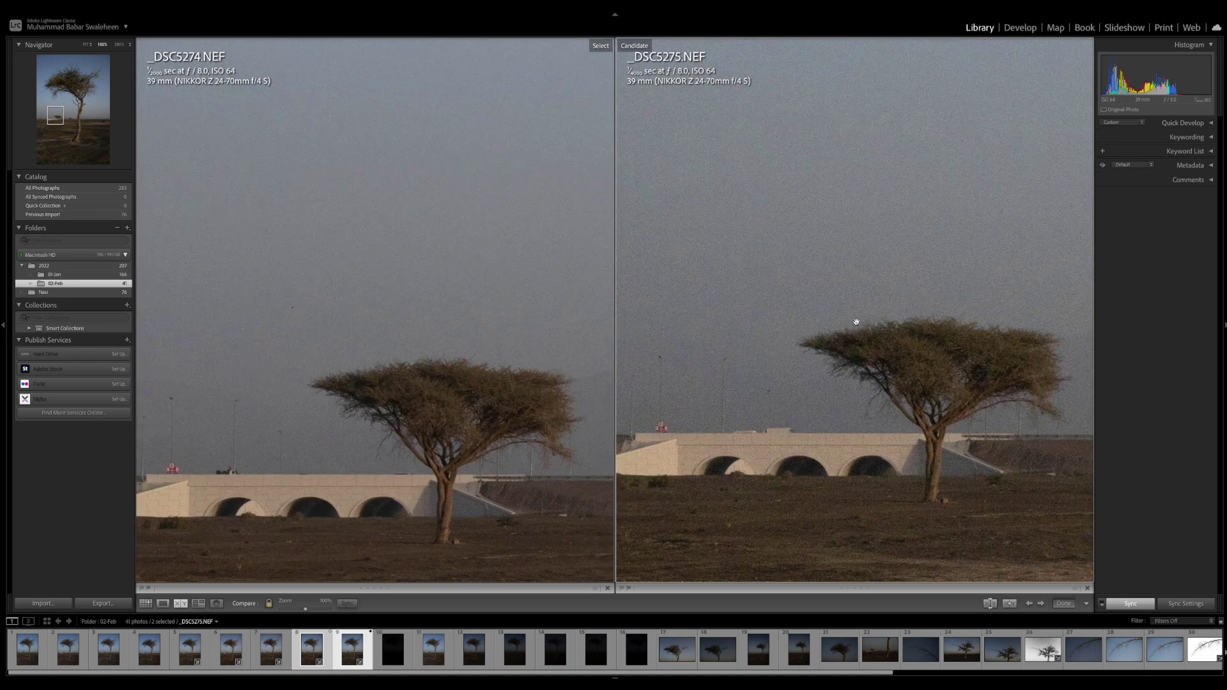
Step: Compare the hanging twigs and the left edge of the crown against the blue sky in _DSC5274 and _DSC5275
scroll(875, 302, up, 10)
scroll(876, 301, left, 5)
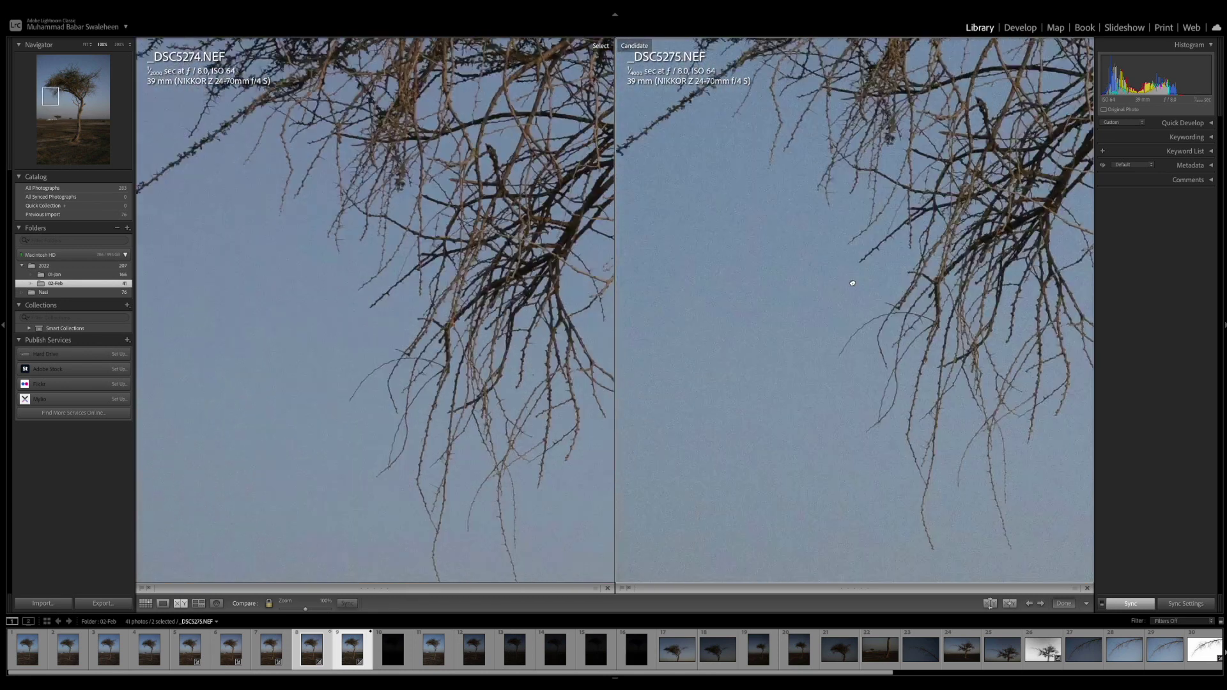
scroll(810, 228, up, 10)
scroll(810, 228, right, 5)
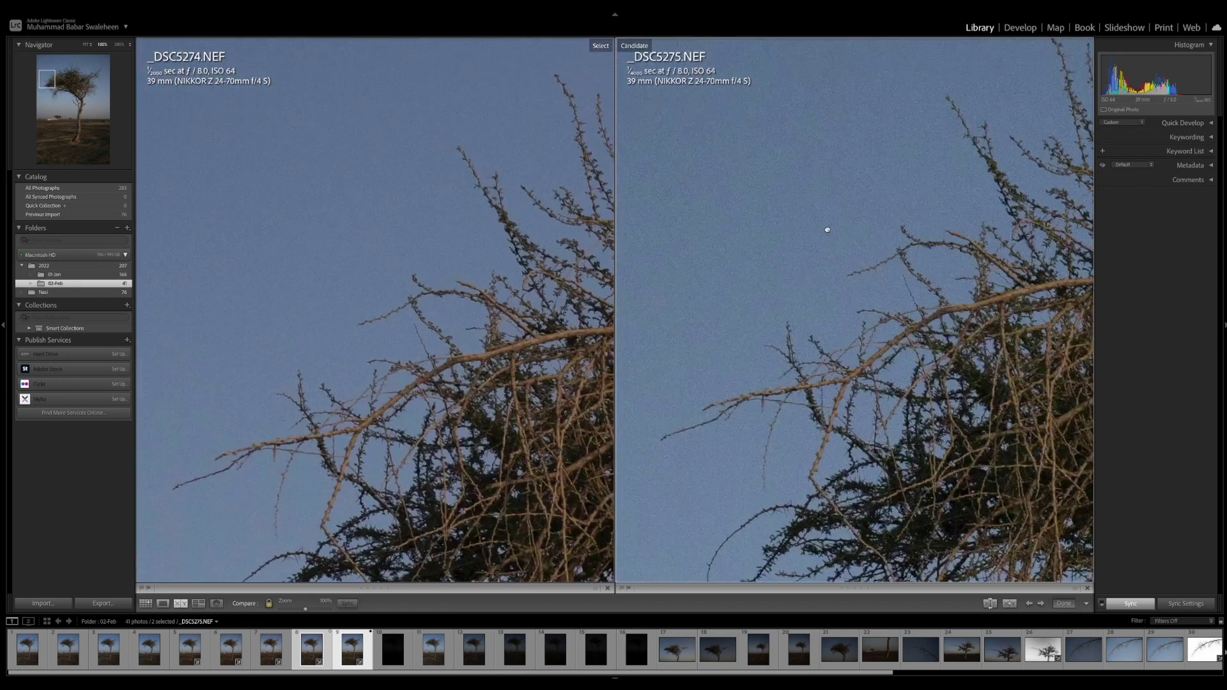
scroll(852, 314, right, 10)
scroll(852, 314, up, 2)
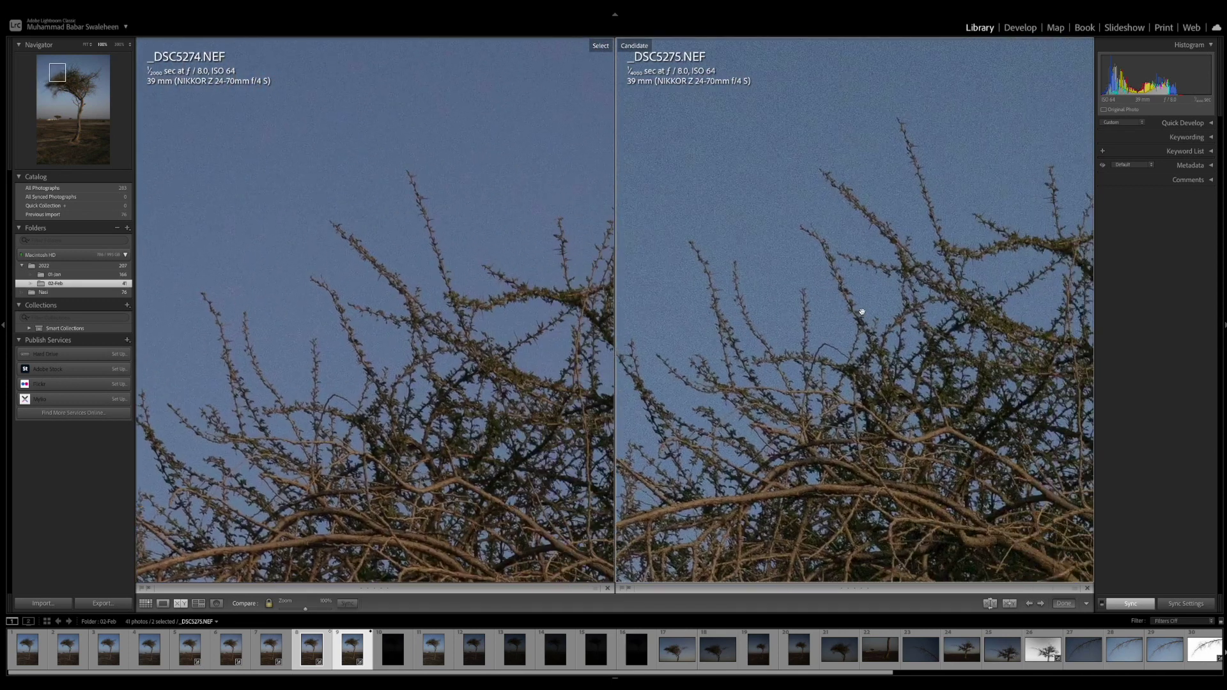
Step: Examine the topmost twigs and dense green crown of _DSC5274 and _DSC5275 from the centre towards the right
scroll(828, 340, up, 10)
scroll(828, 341, right, 5)
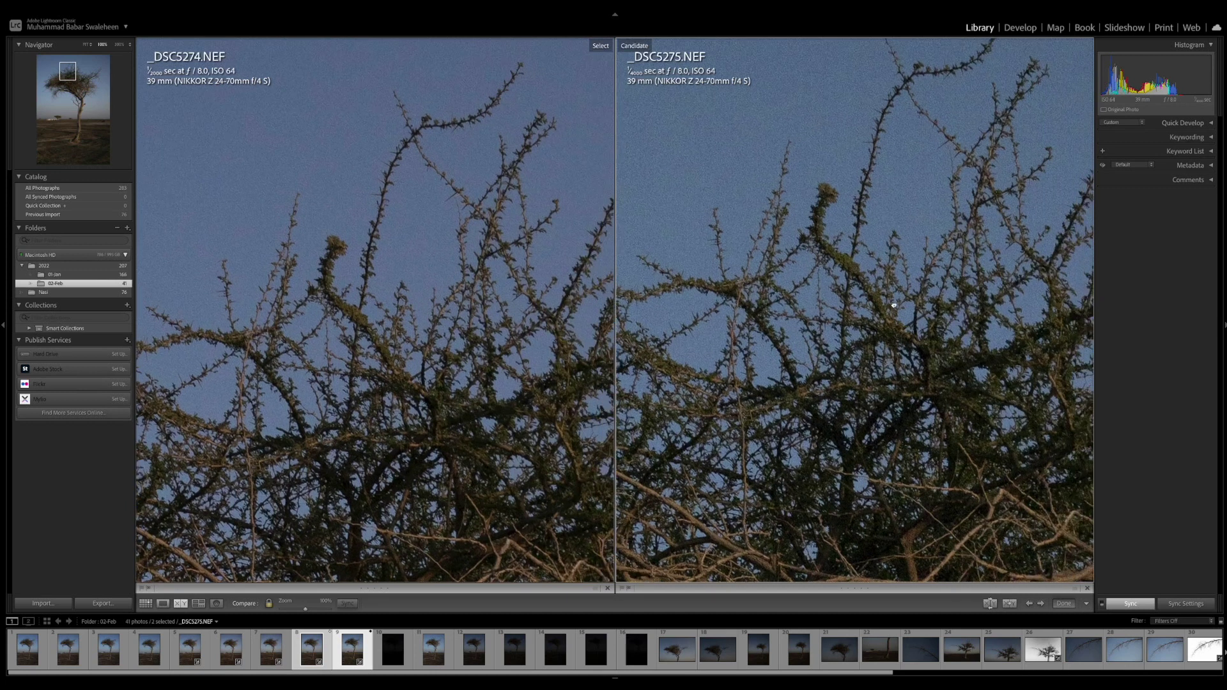
scroll(864, 306, right, 5)
scroll(865, 306, down, 2)
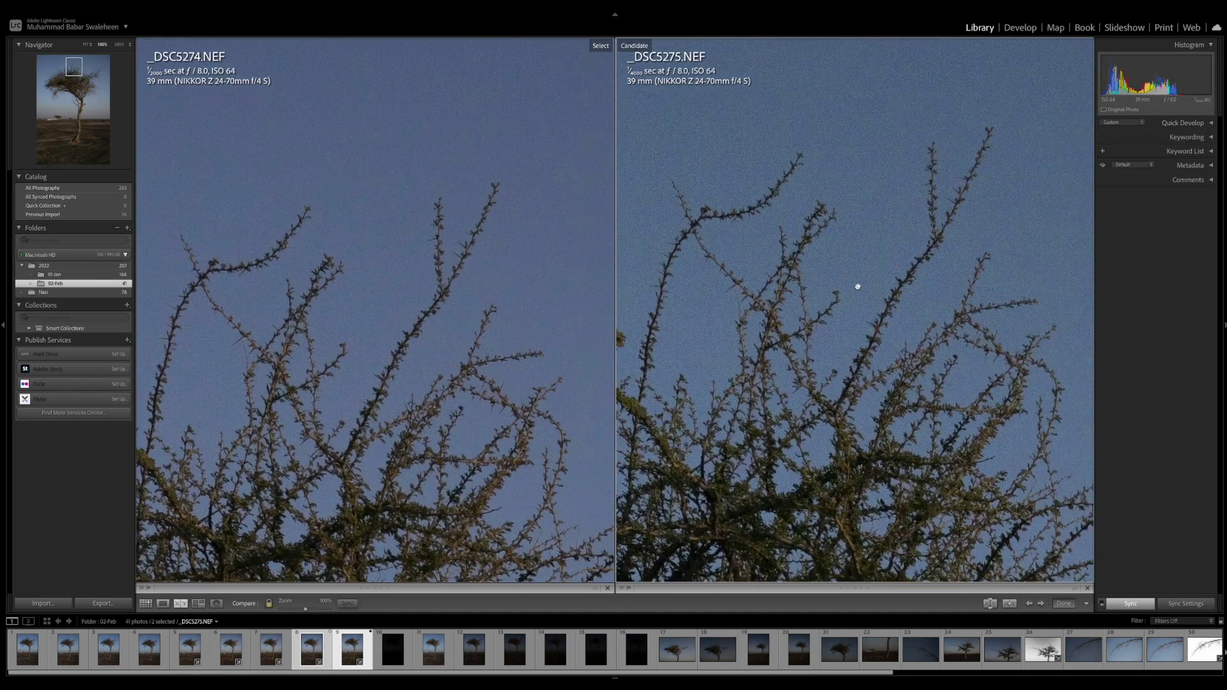
scroll(888, 355, down, 5)
scroll(888, 354, right, 4)
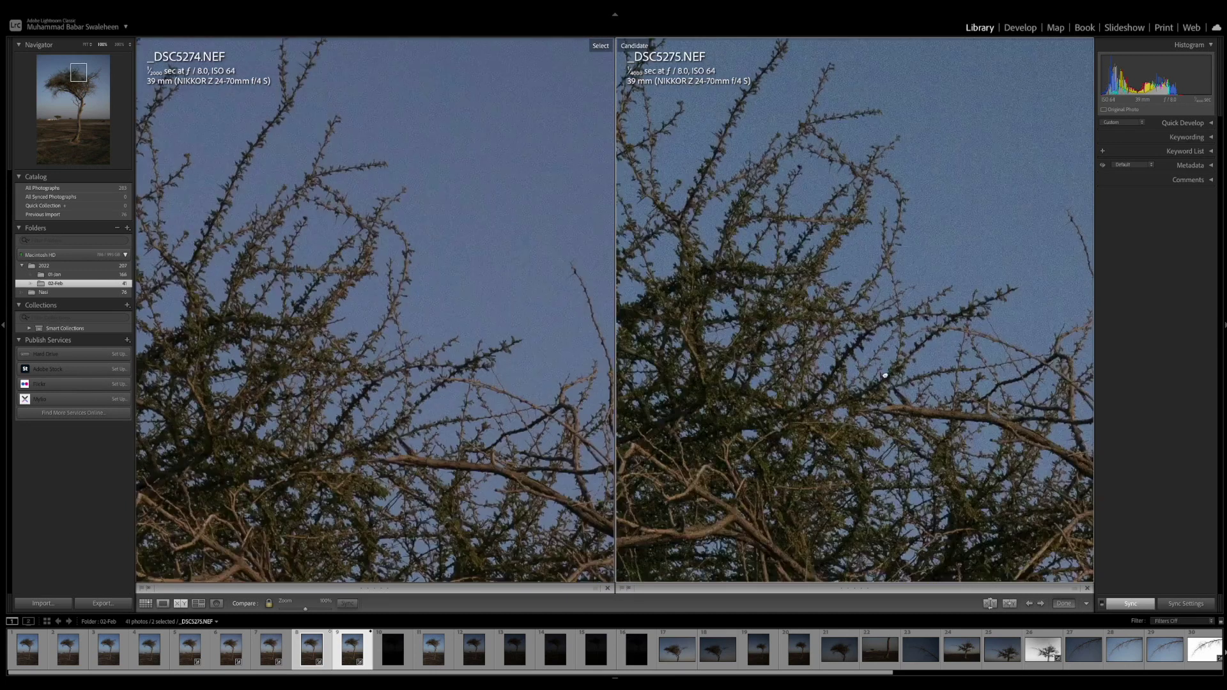
scroll(884, 383, down, 3)
scroll(883, 382, right, 3)
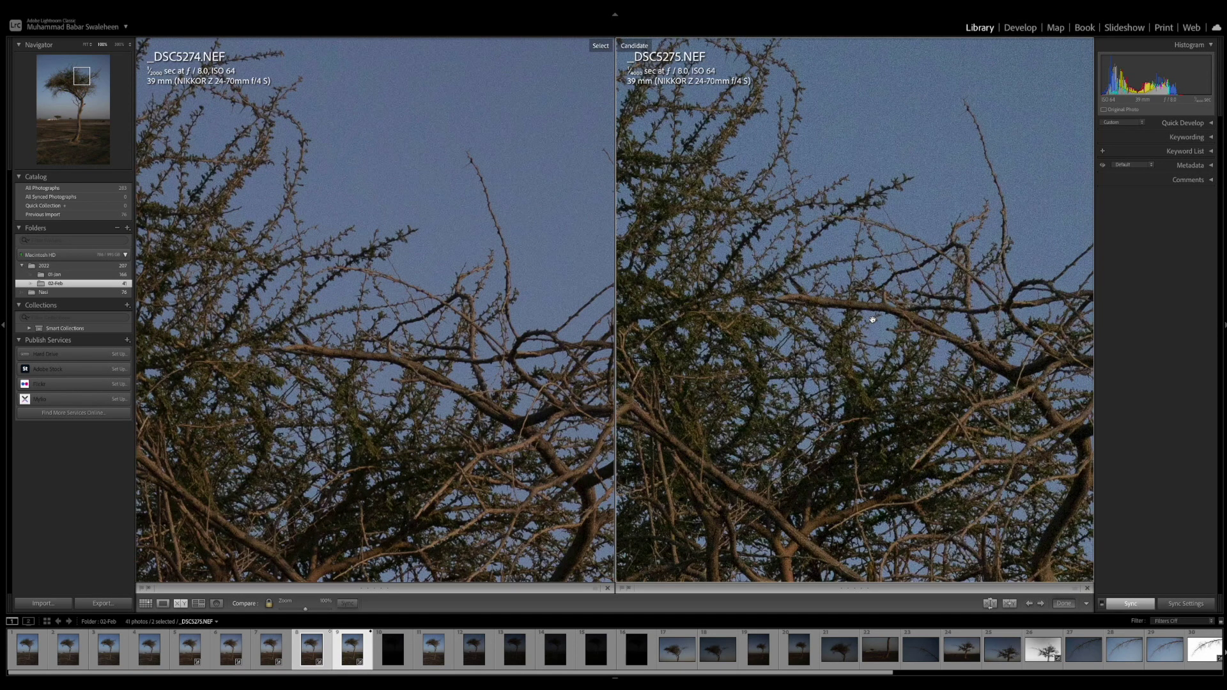
Step: Examine the right side of the crown down to the main fork in both photos, and return to the full-frame comparison
scroll(872, 320, right, 5)
scroll(873, 319, up, 2)
scroll(881, 349, right, 2)
scroll(962, 155, down, 3)
scroll(963, 155, down, 5)
scroll(962, 155, left, 2)
scroll(952, 219, down, 6)
scroll(951, 220, left, 2)
scroll(911, 116, down, 5)
scroll(911, 116, left, 2)
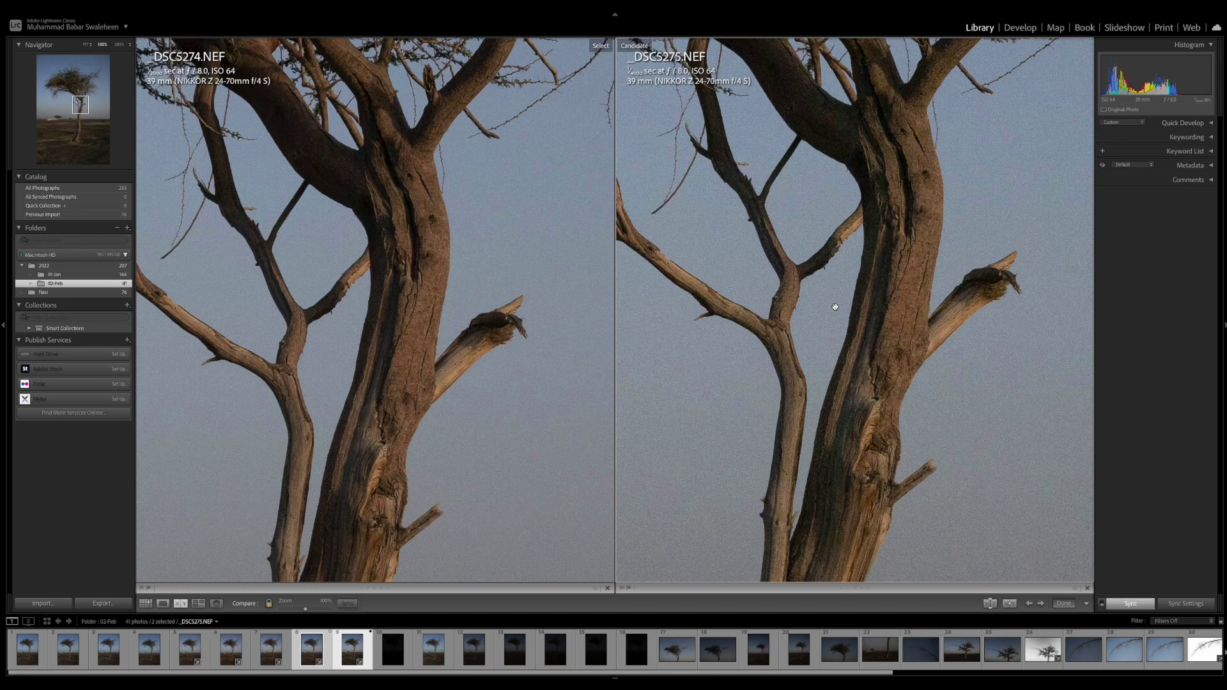
click(835, 307)
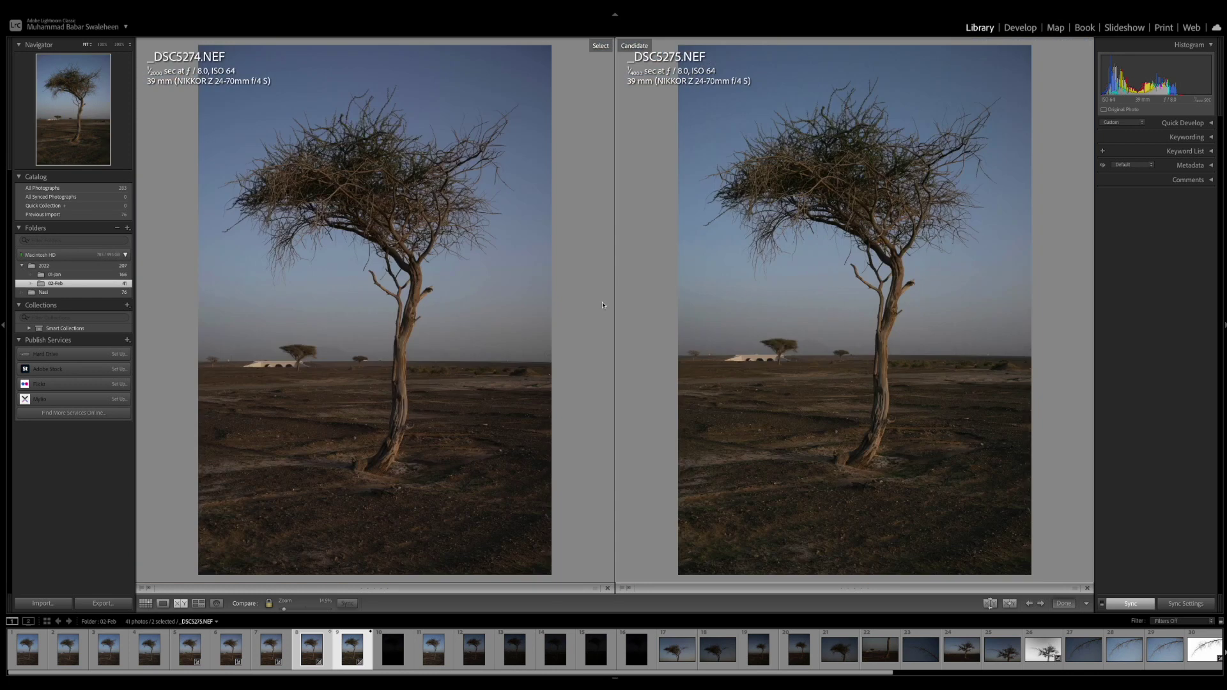
Step: Set up a side-by-side comparison of the correctly exposed _DSC5270 and the brightened _DSC5275
double_click(311, 648)
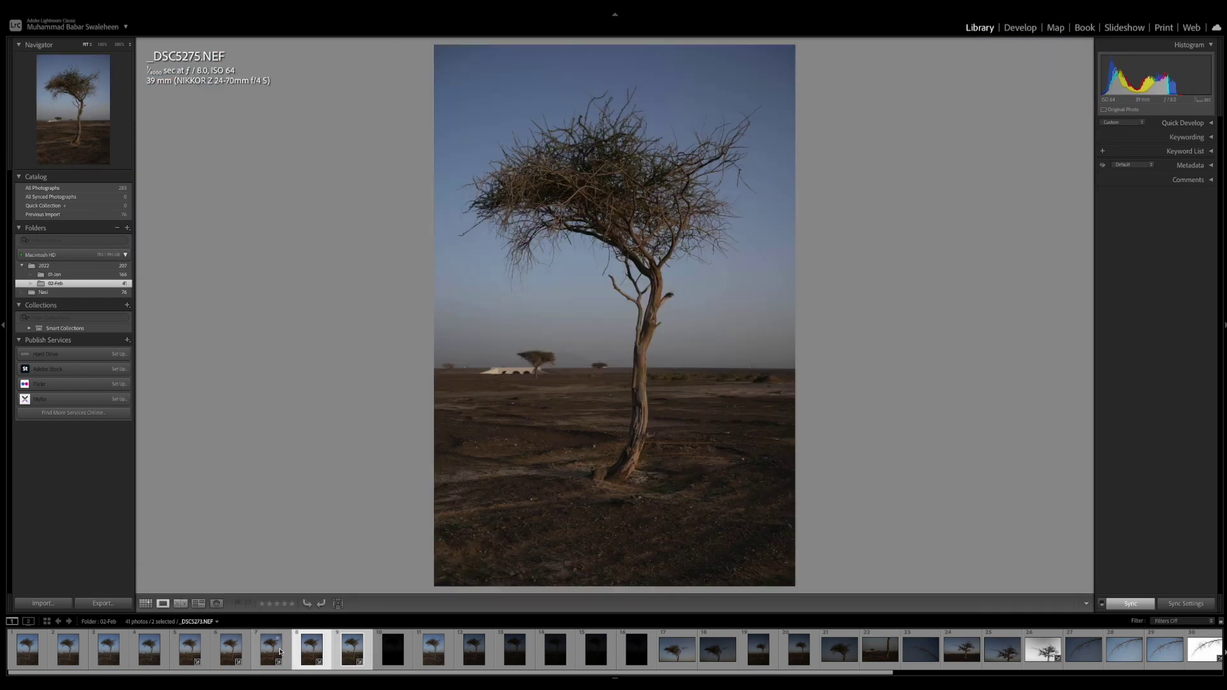
click(149, 649)
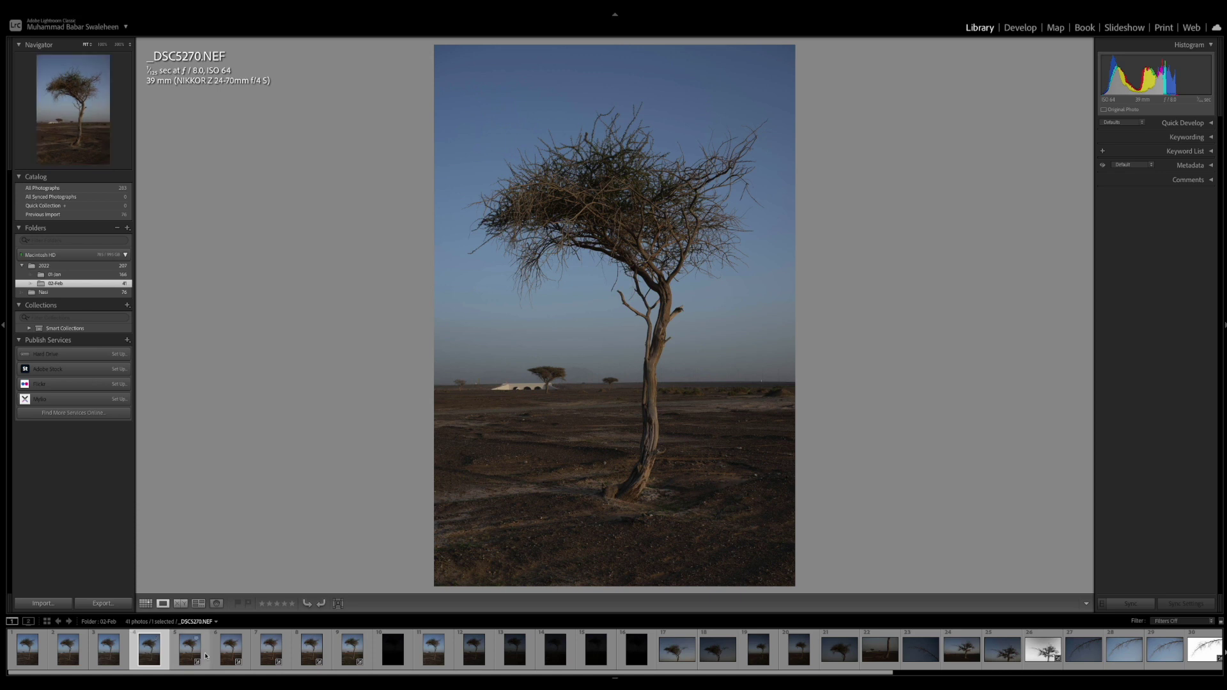
super+click(354, 649)
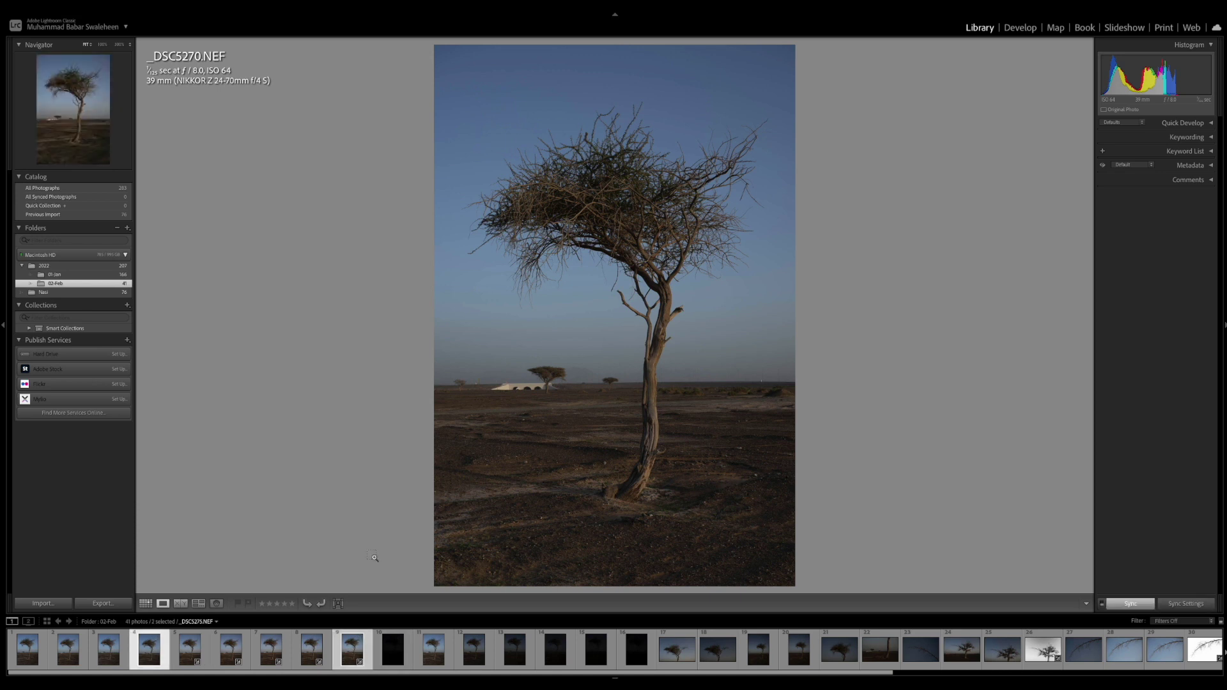
key(c)
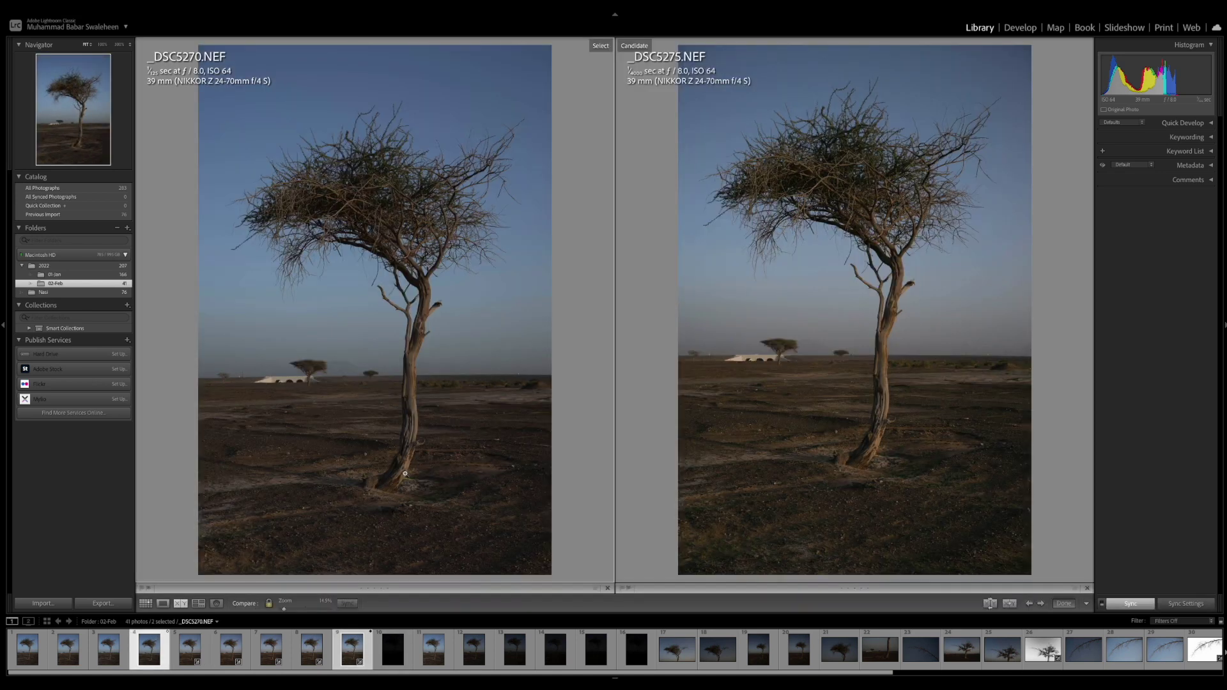
Step: Compare the main fork, upper trunk and broken side branch against the sky in _DSC5270 and _DSC5275 up close
drag(449, 345, 515, 413)
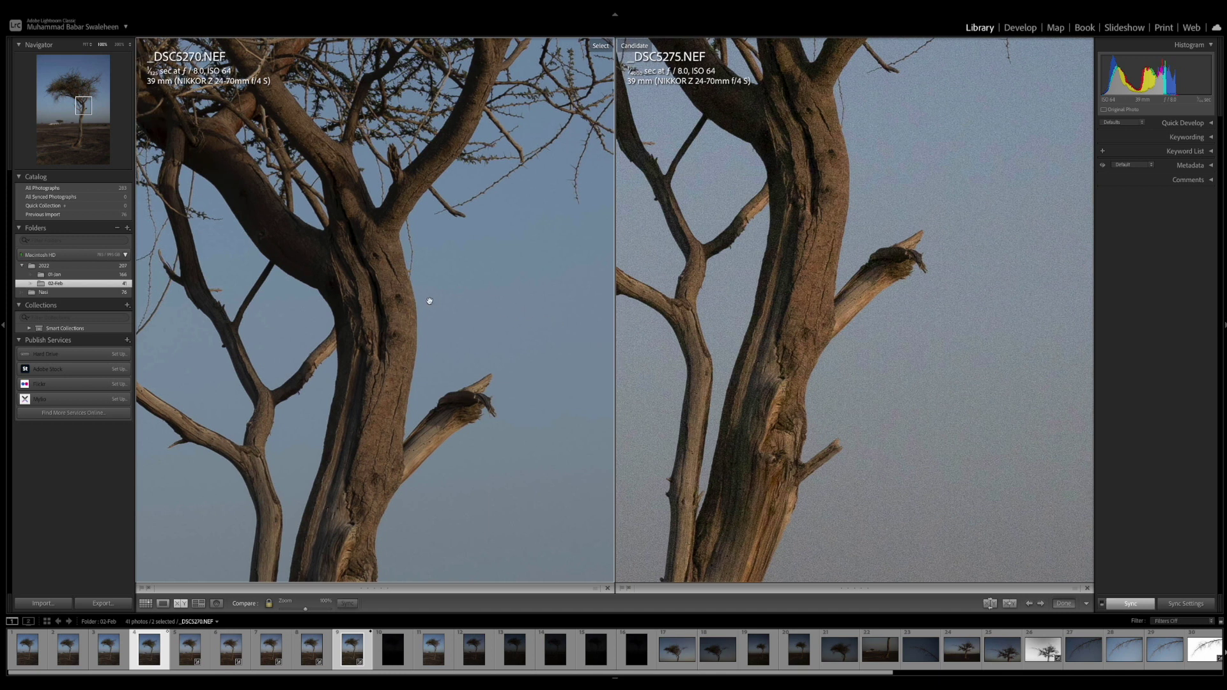
drag(356, 337, 441, 271)
drag(479, 325, 509, 332)
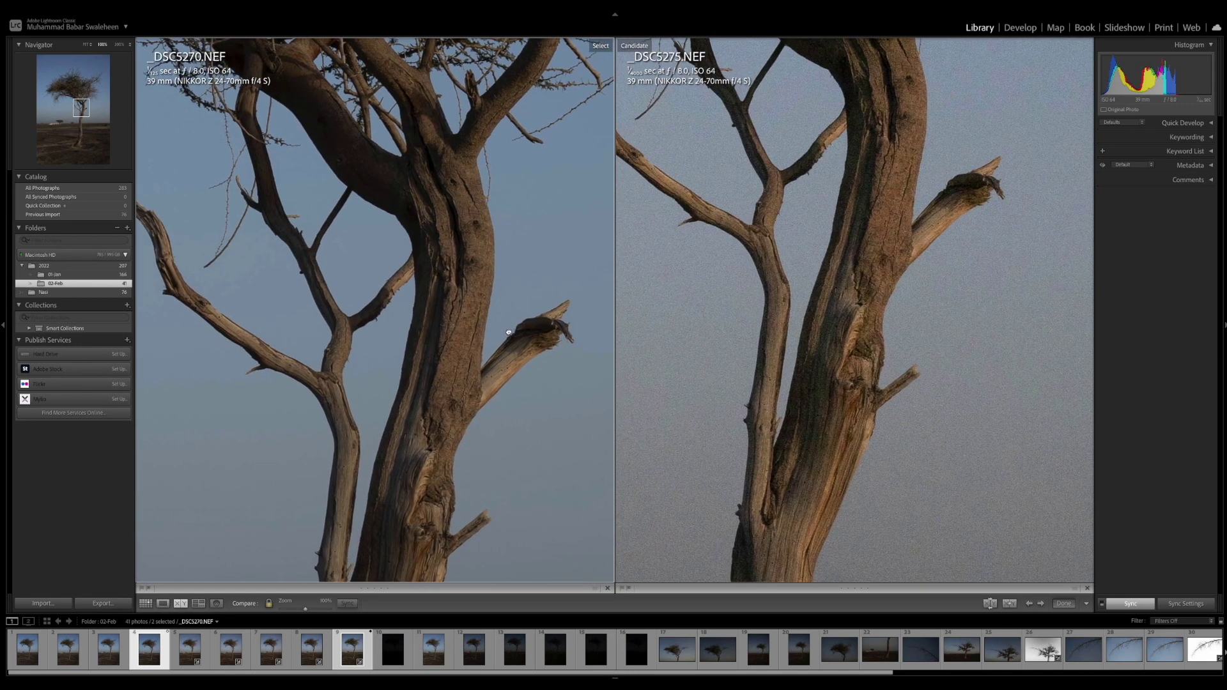
drag(674, 321, 626, 344)
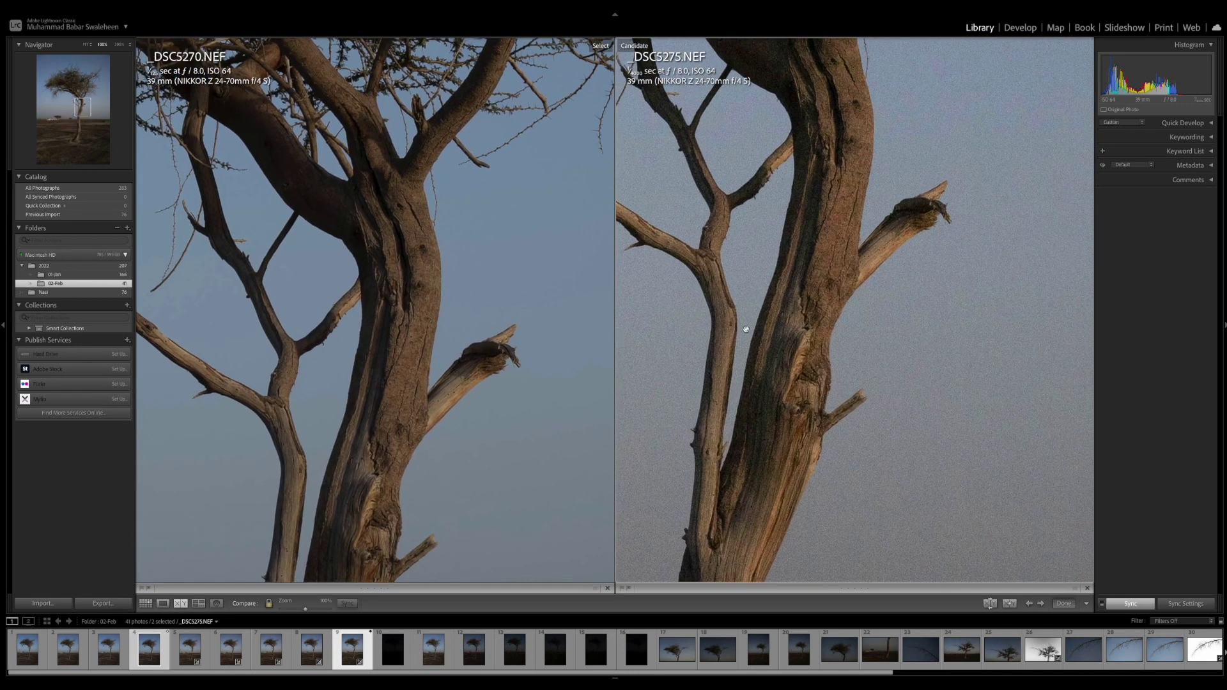
drag(808, 272, 873, 347)
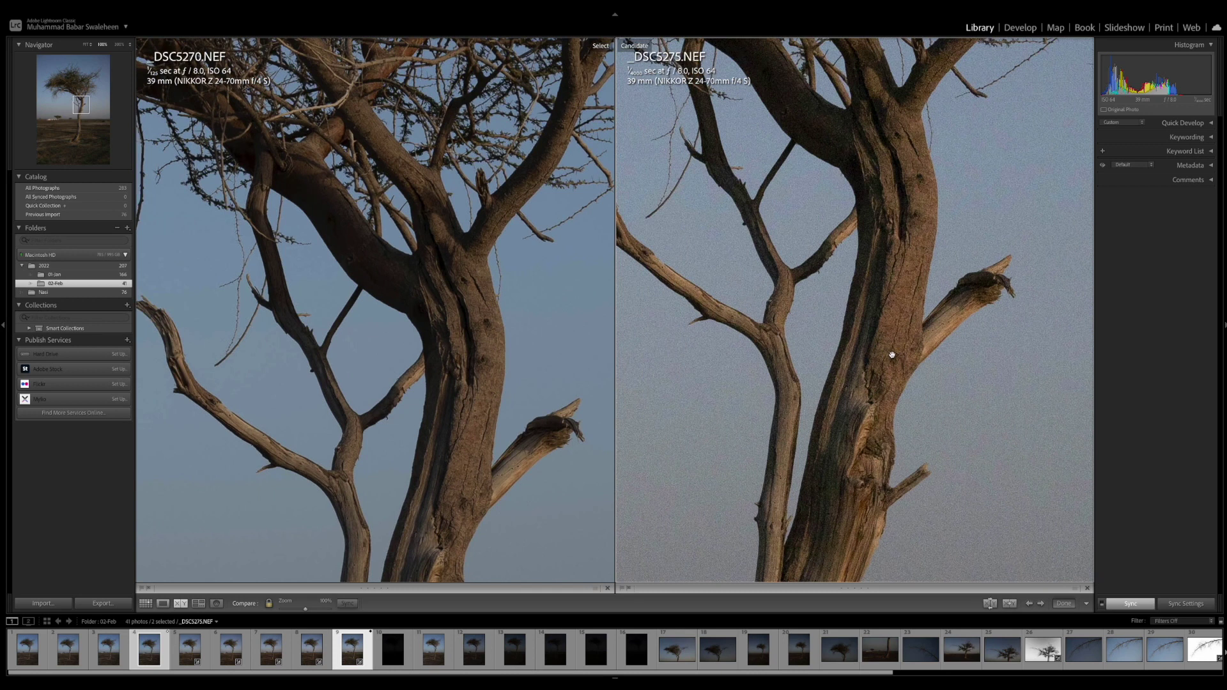
Step: Examine the trunk, horizon and surrounding dark ground in _DSC5270 and _DSC5275 from the fork down towards the base
drag(892, 355, 884, 227)
drag(771, 420, 809, 226)
scroll(806, 311, down, 10)
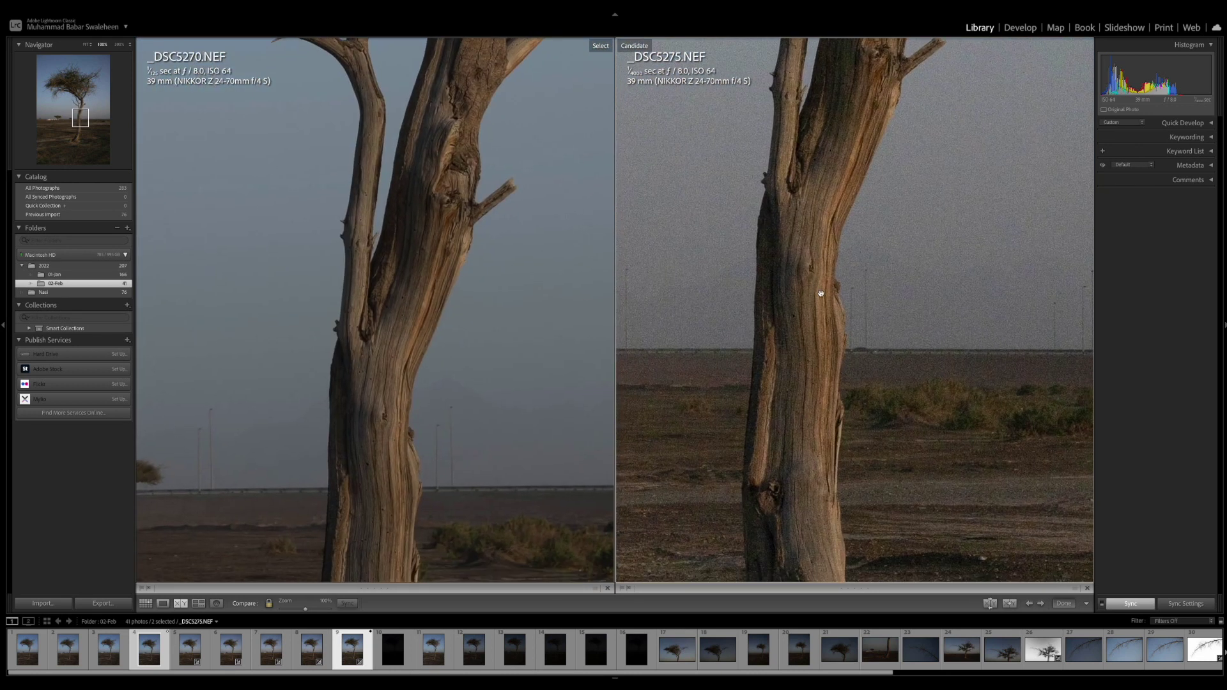
scroll(825, 360, down, 5)
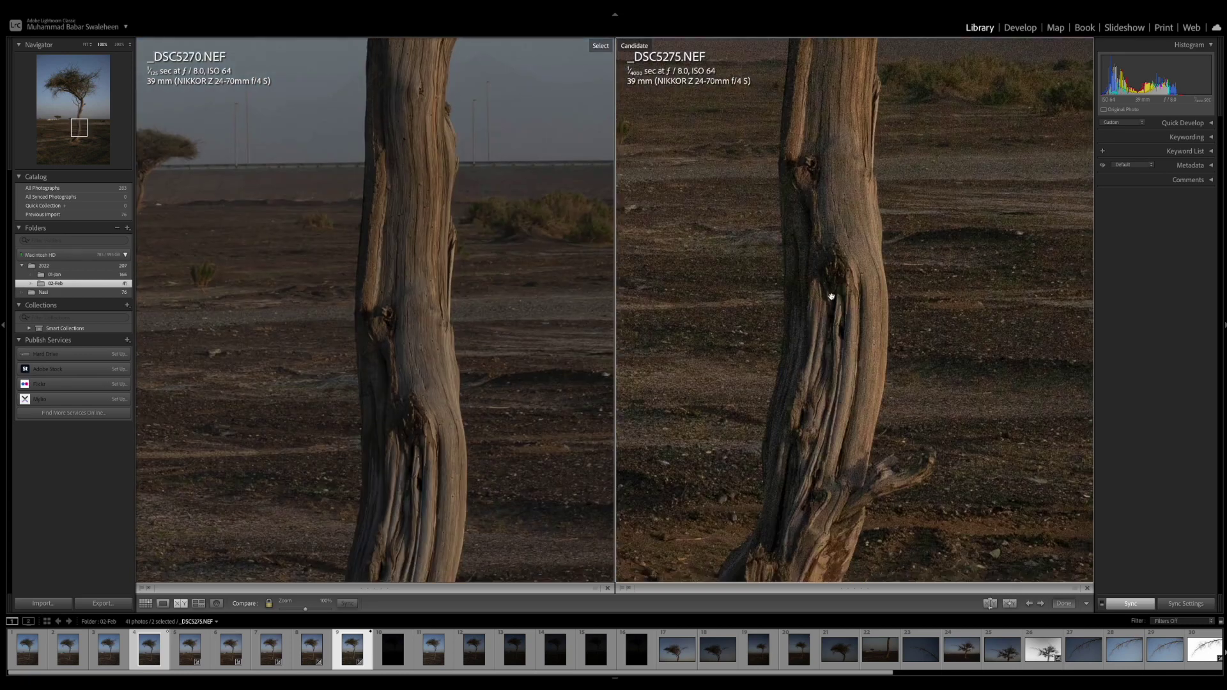
Step: Examine the horizon, open sky and inner crown branches in _DSC5270 and _DSC5275, and return to the full-frame comparison
scroll(803, 238, right, 8)
scroll(896, 282, up, 10)
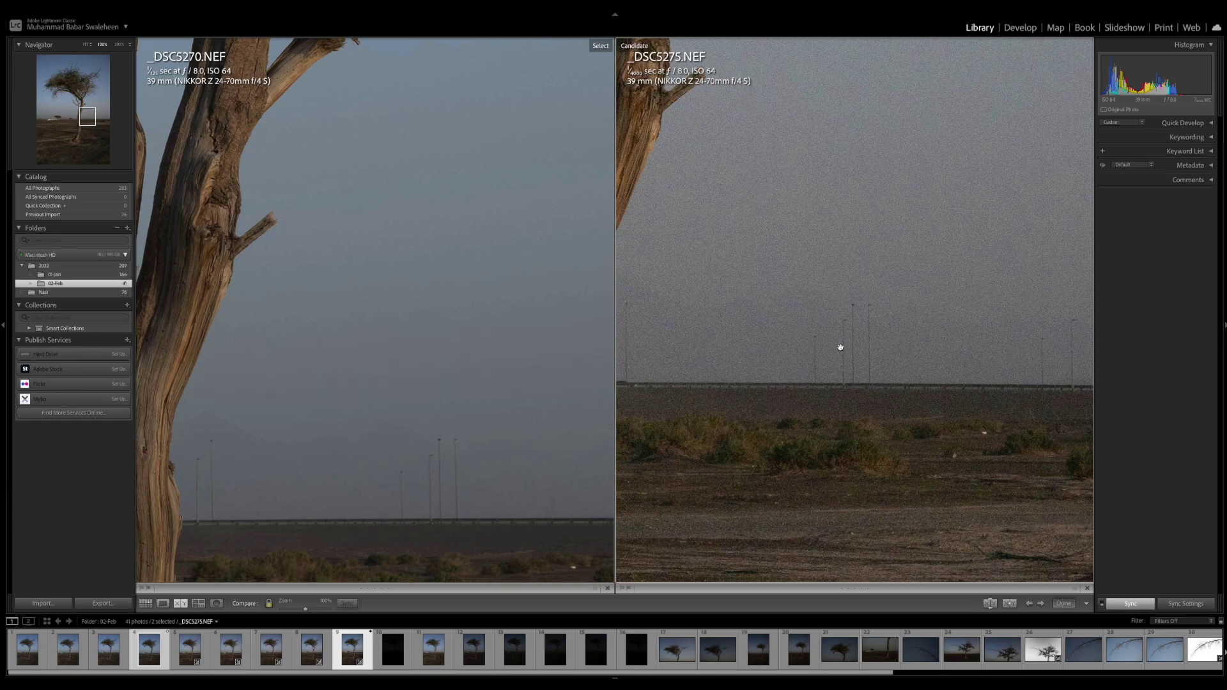
scroll(845, 318, up, 15)
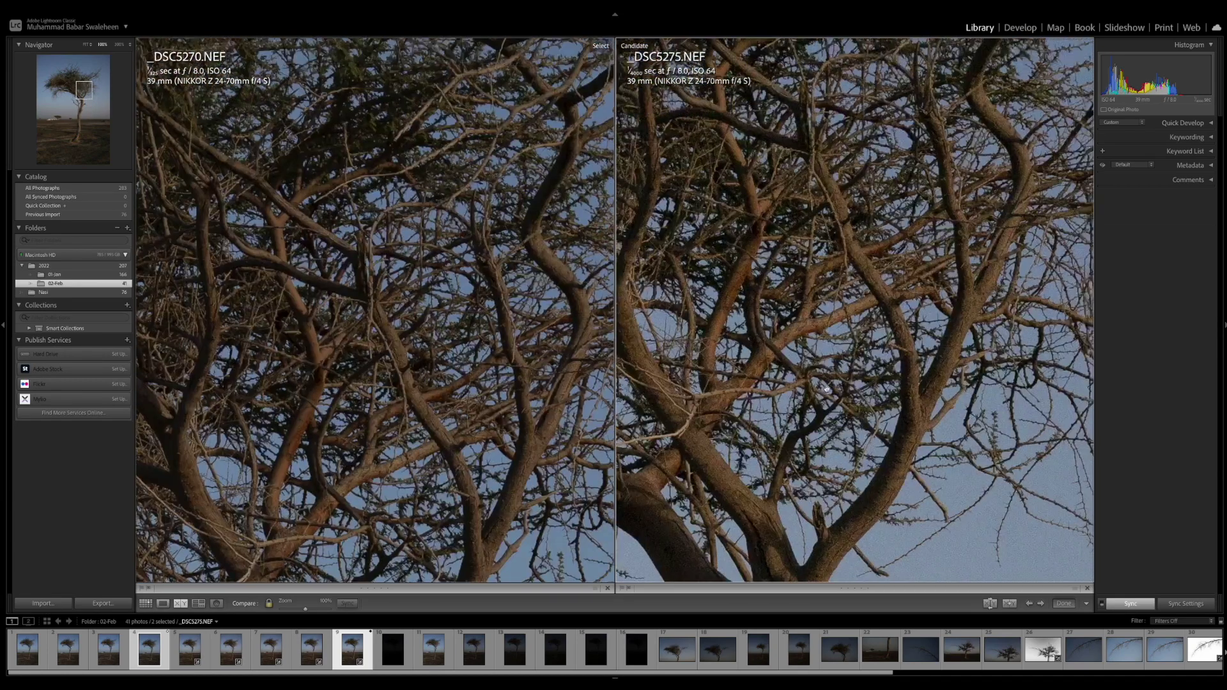
click(826, 388)
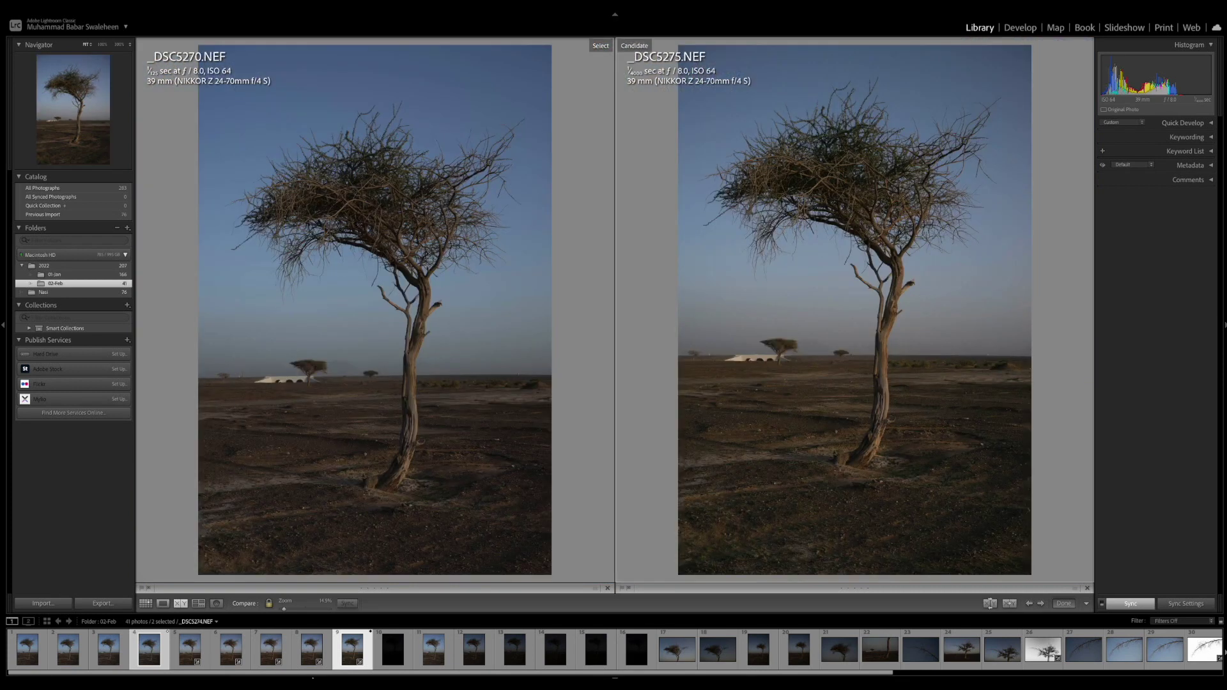
Step: View _DSC5270 on its own and look through the series up to _DSC5275 at full frame, then revisit _DSC5271 and _DSC5272
double_click(160, 647)
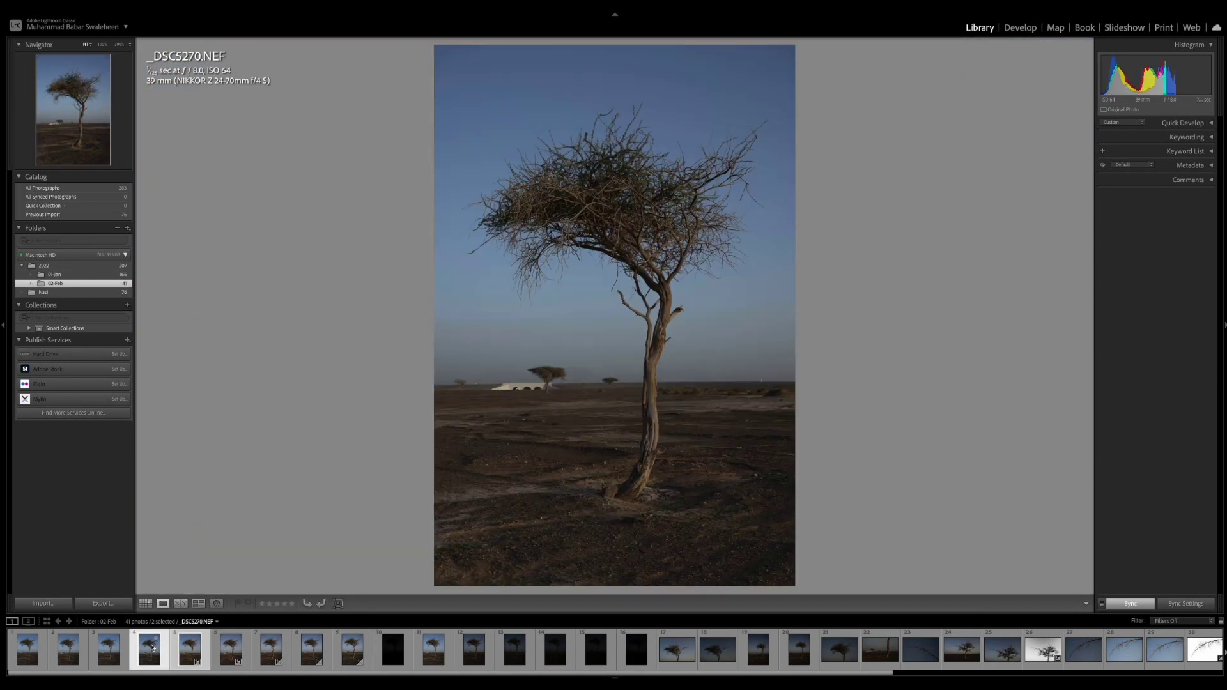
click(144, 651)
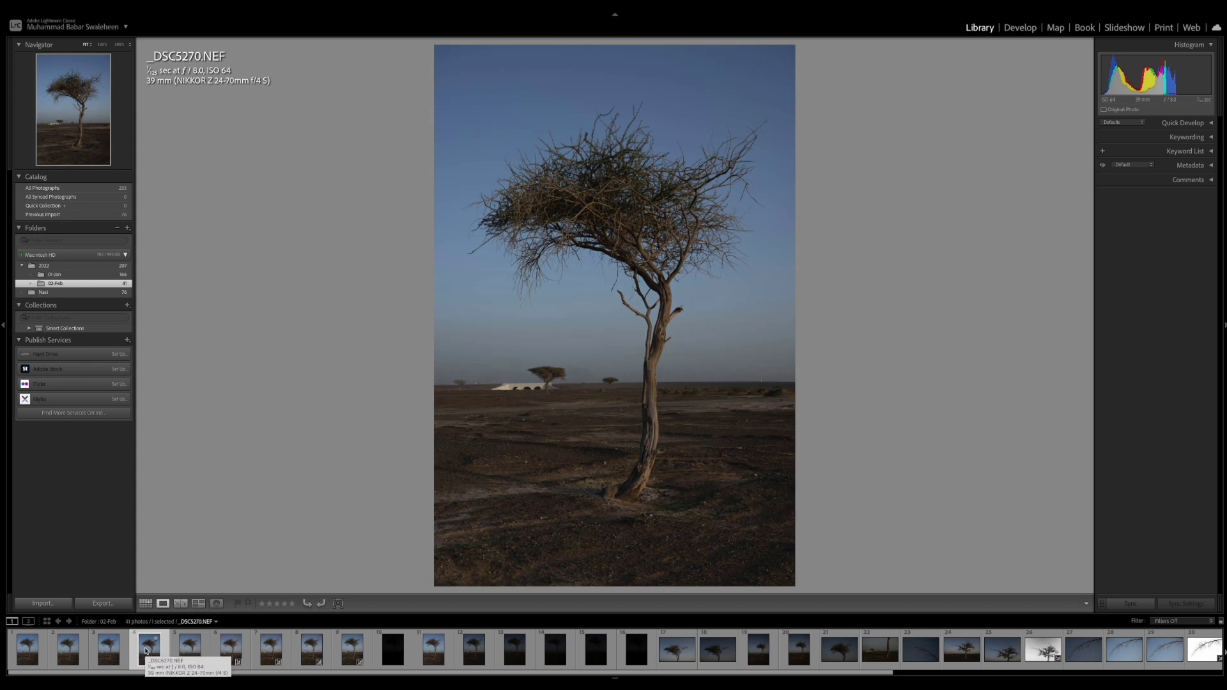
key(Right)
key(Right)
key(Right)
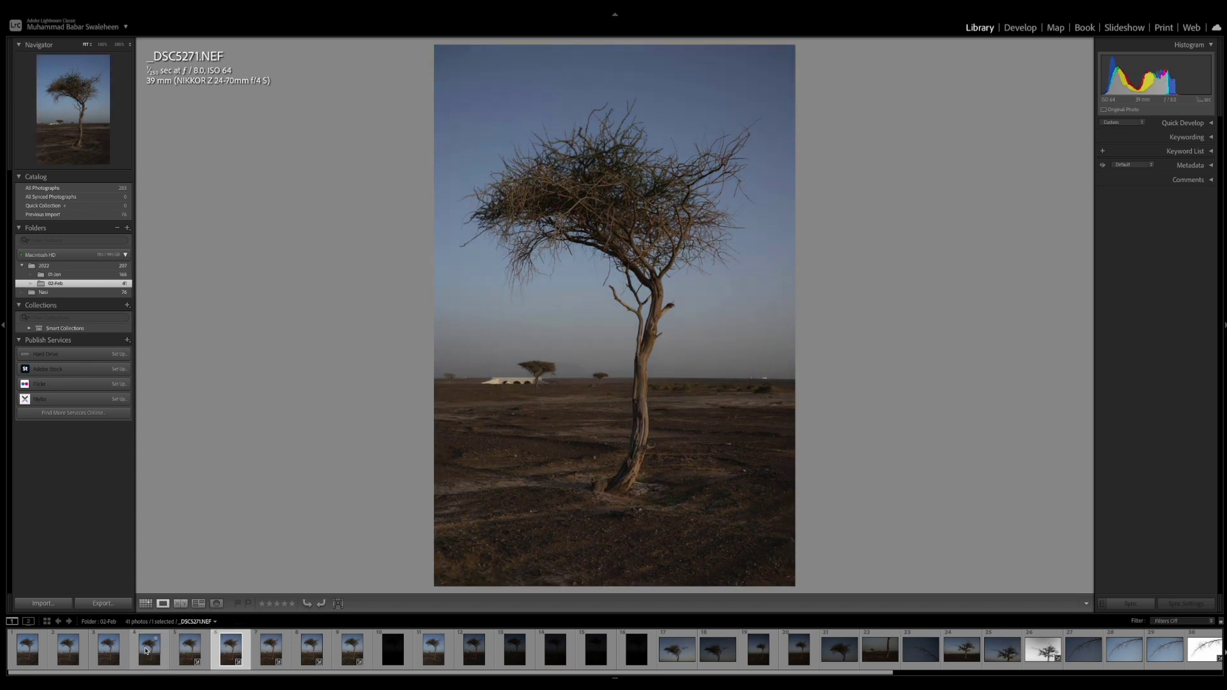
key(Right)
key(Right)
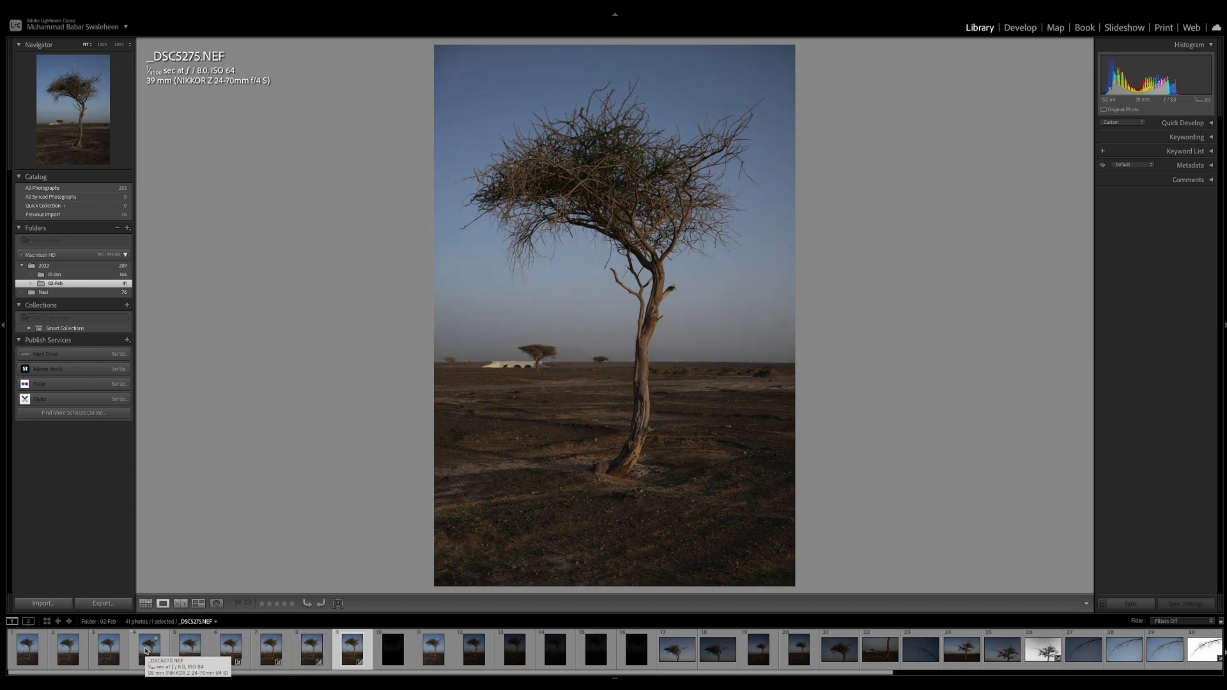
click(192, 650)
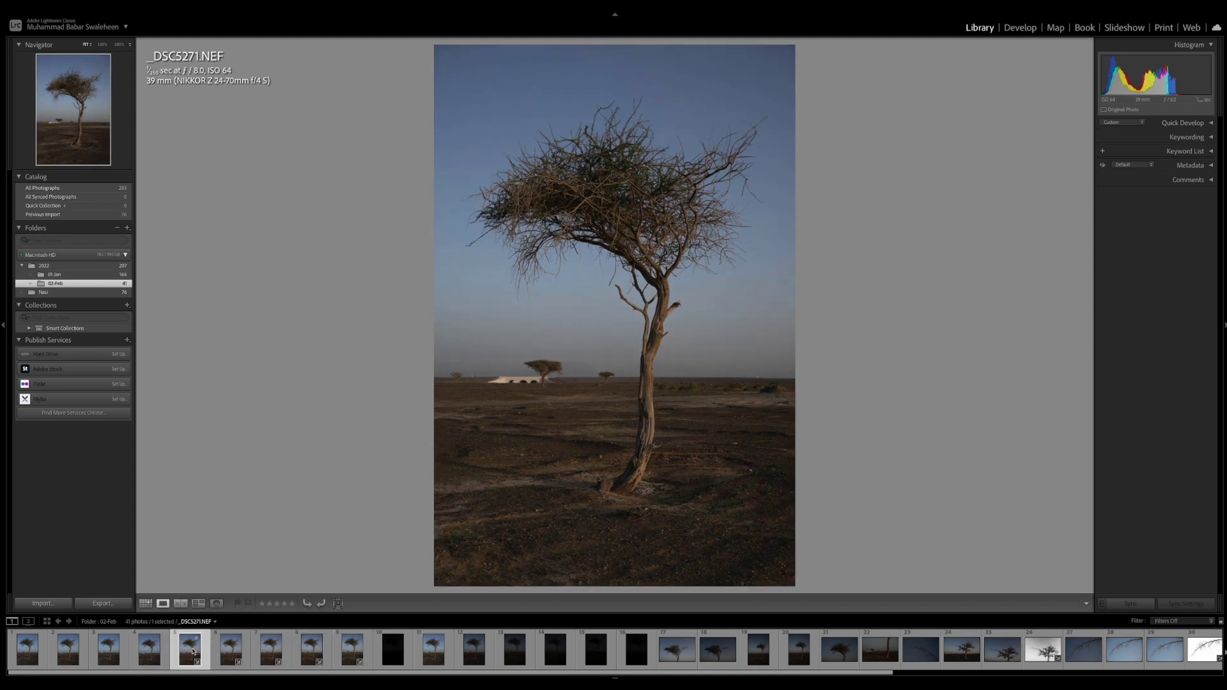
key(Right)
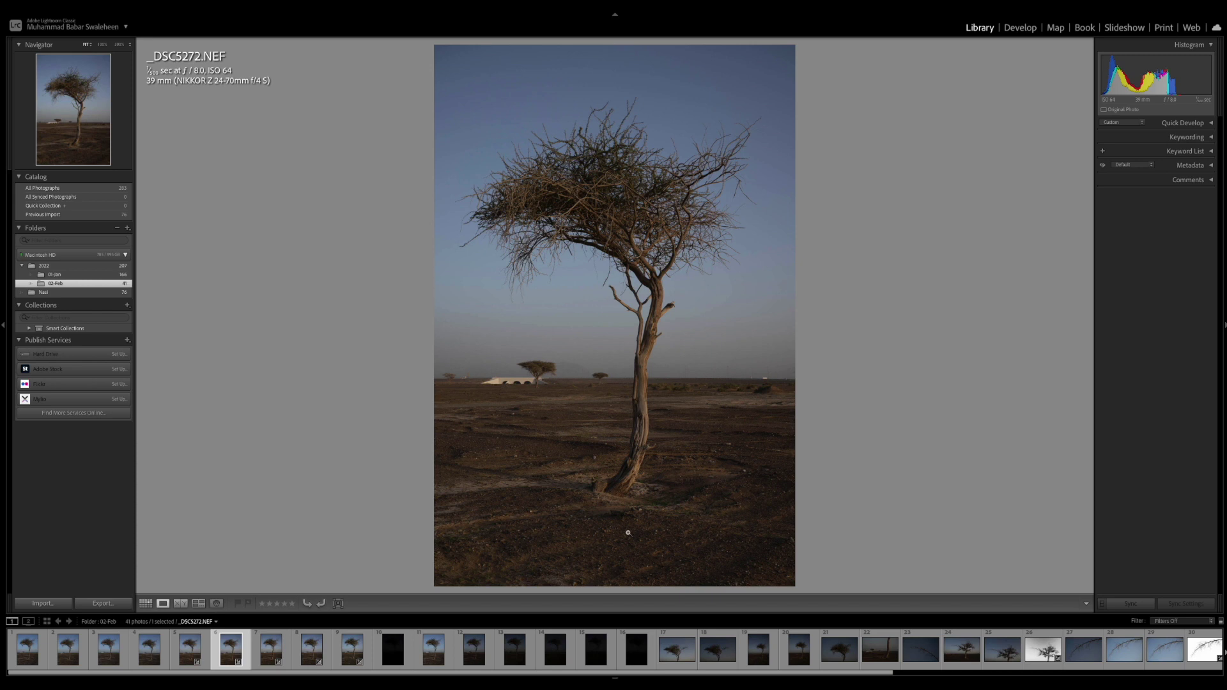
Step: Zoom in on the trunk base and surrounding ground in _DSC5272, _DSC5270 and _DSC5271, framing the same area in each
click(537, 457)
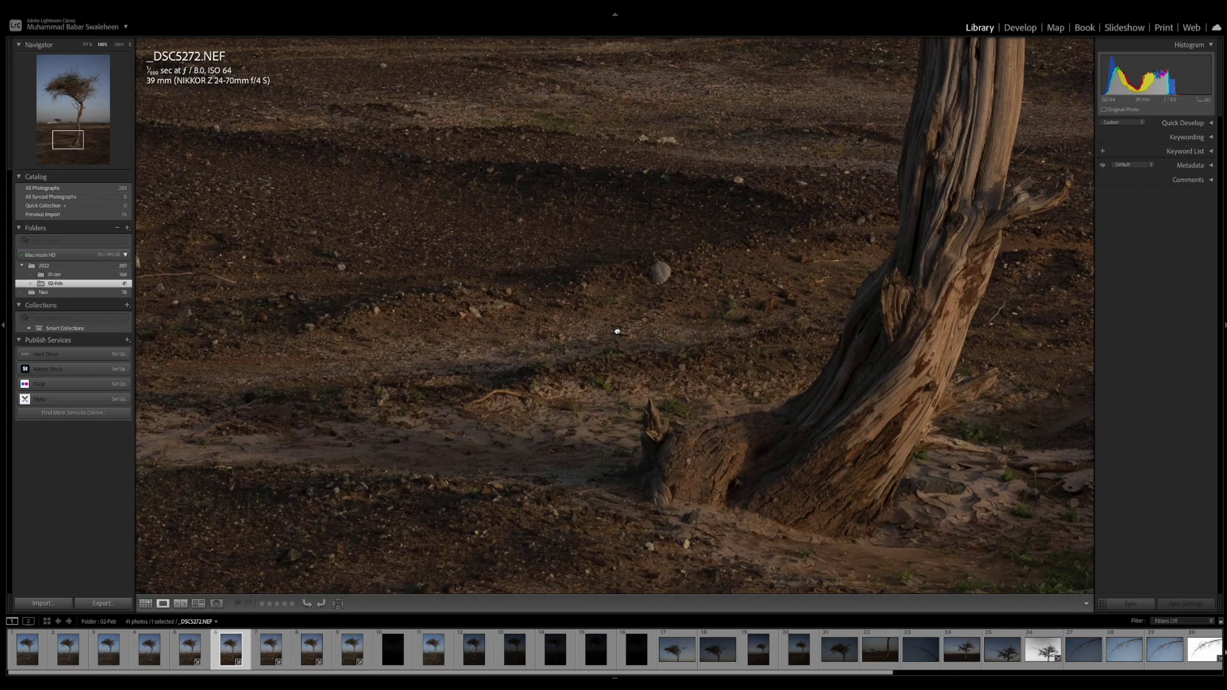
drag(617, 331, 563, 397)
key(Left)
key(Left)
click(450, 485)
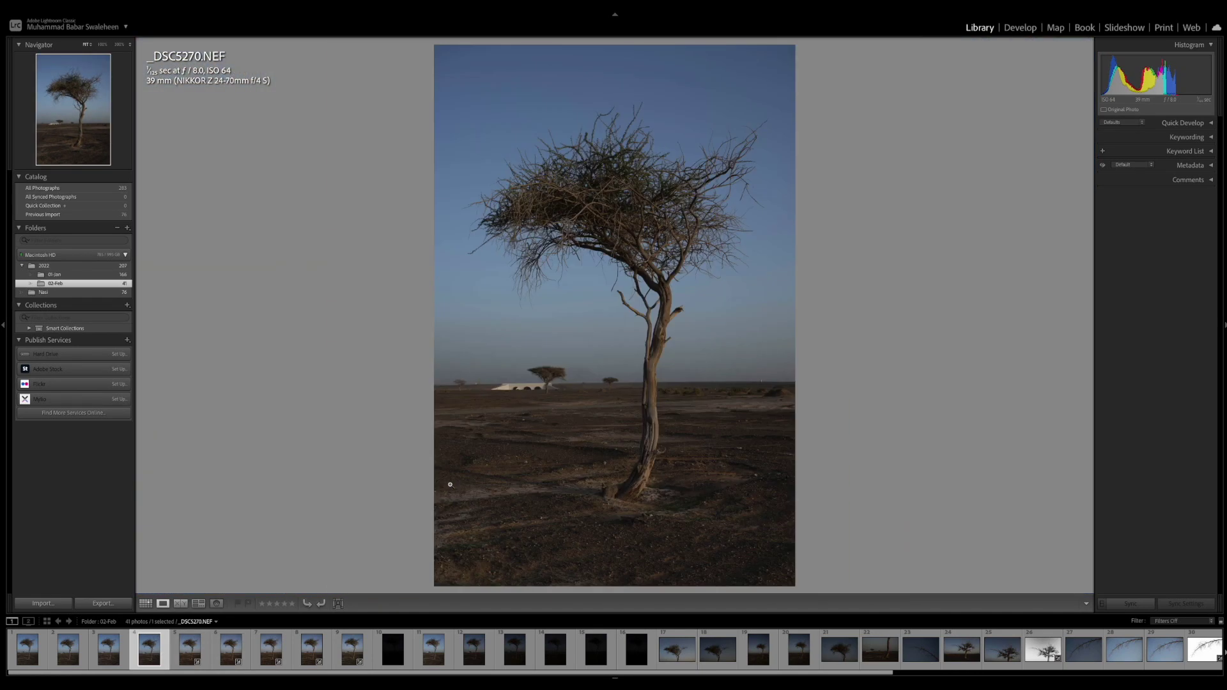
click(609, 492)
drag(596, 455, 607, 457)
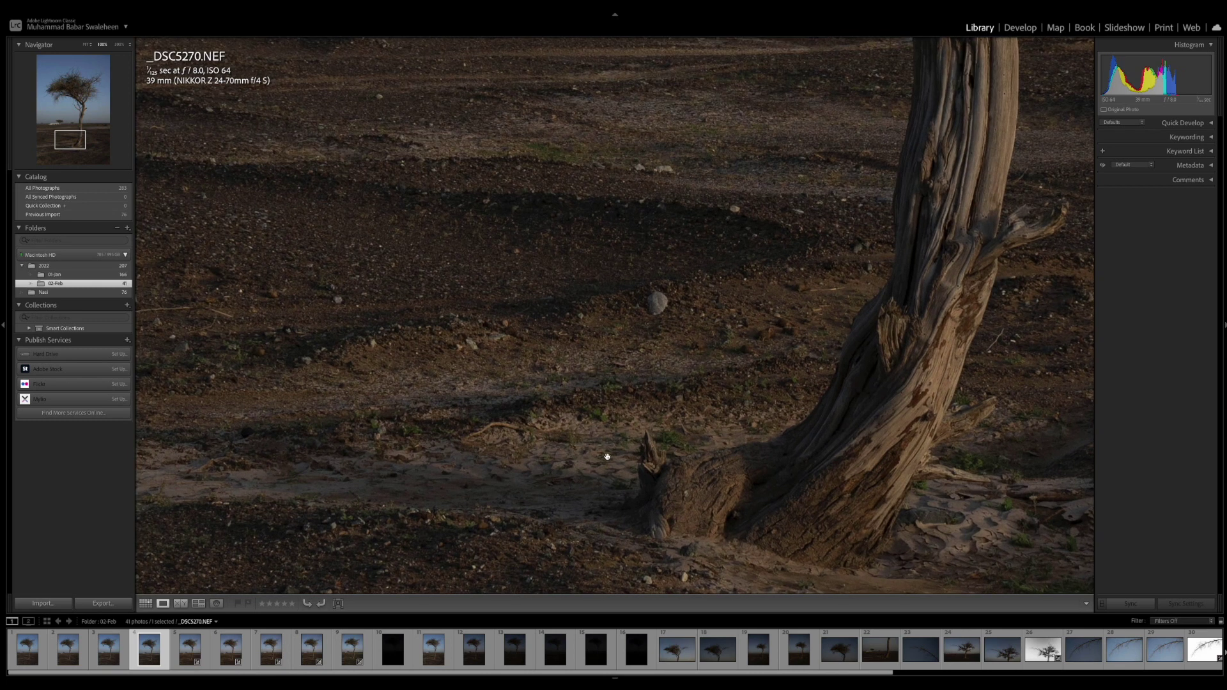
key(Right)
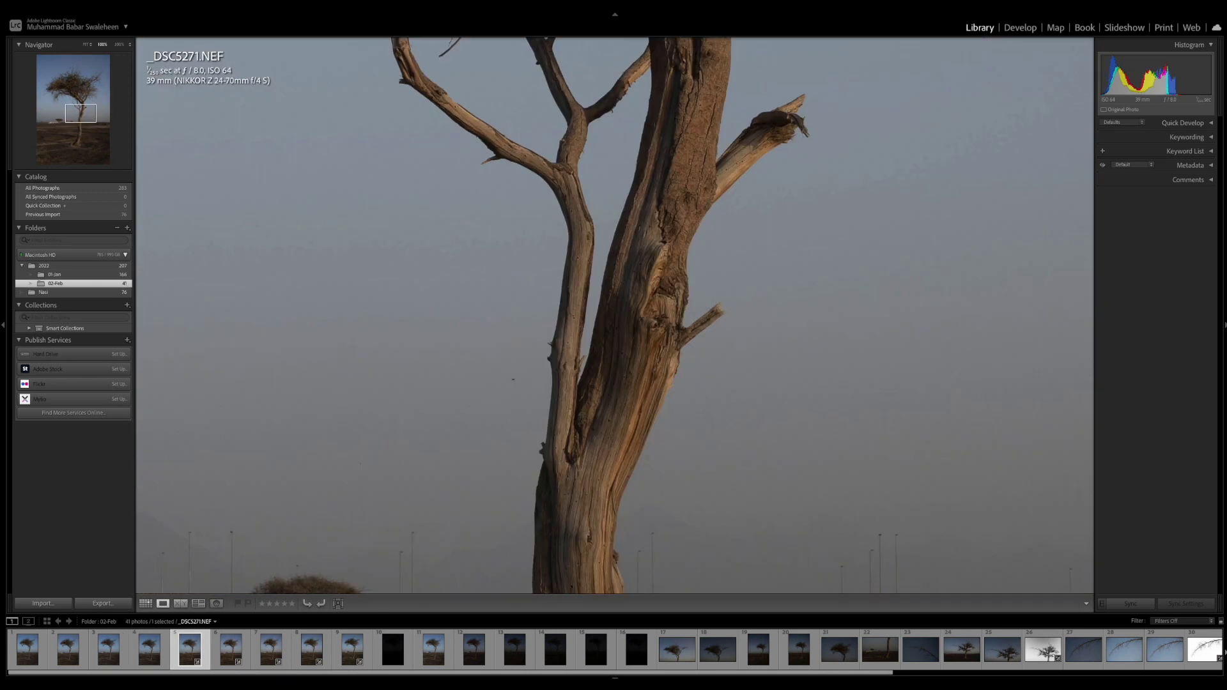
click(619, 327)
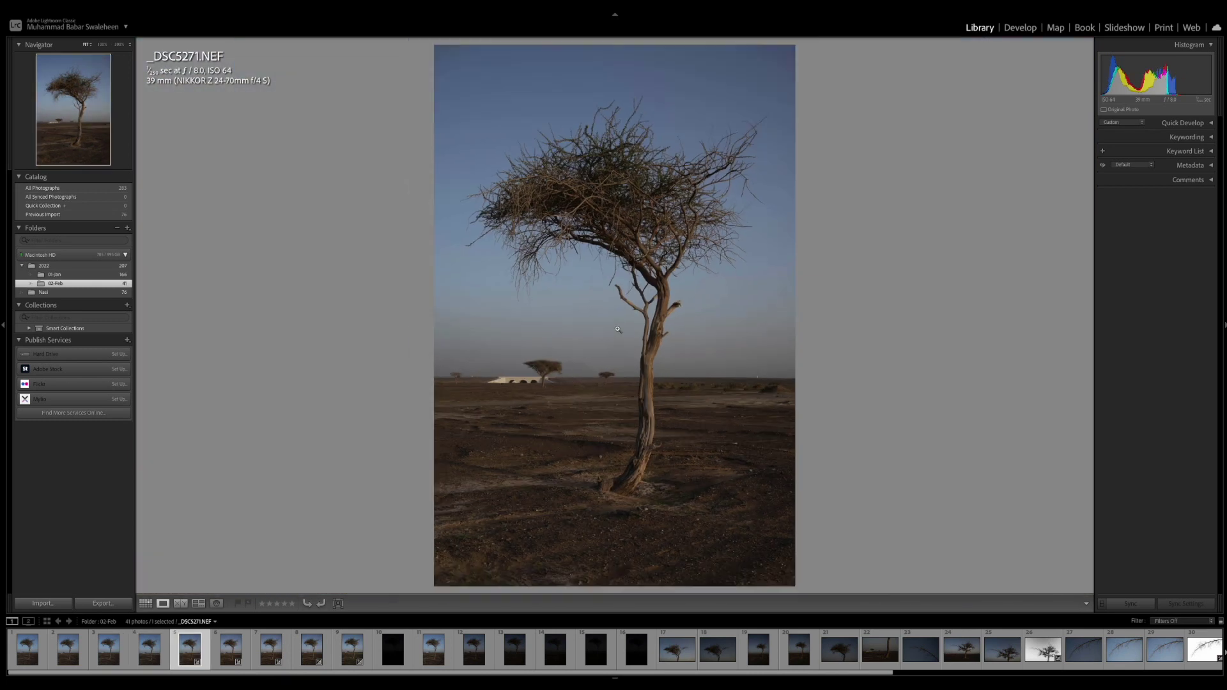
drag(602, 483, 656, 317)
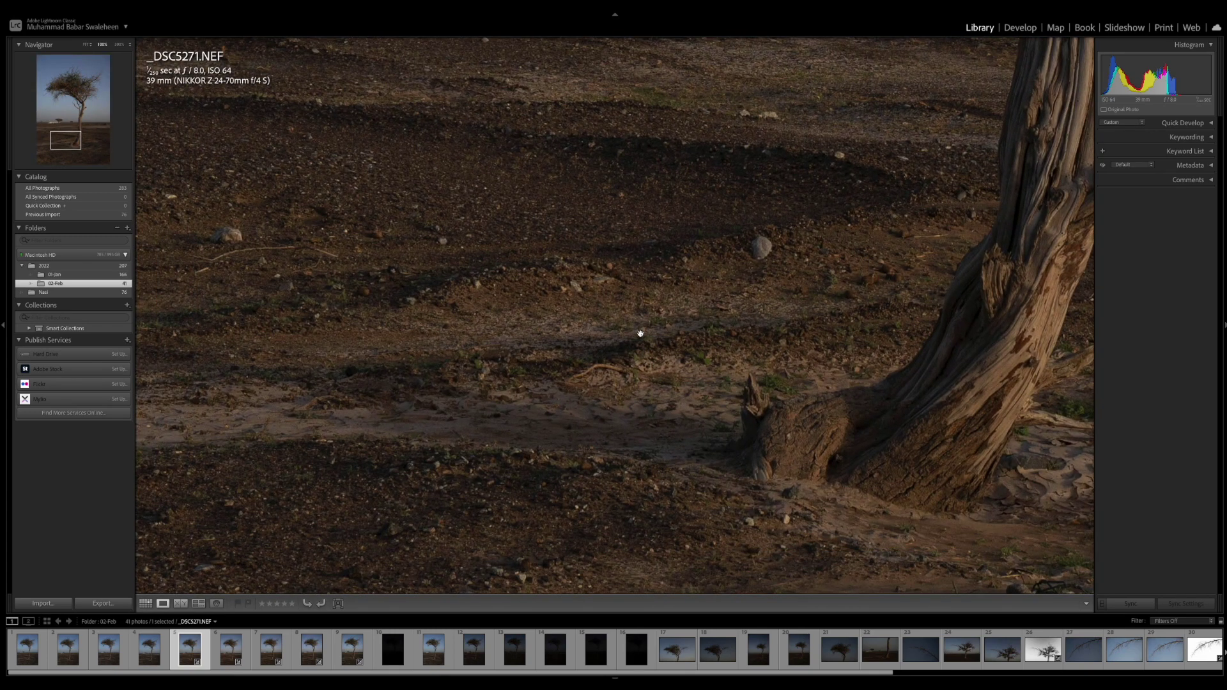
Step: Inspect the trunk base up close in _DSC5272 through _DSC5275, framing the same patch of ground in each photo
click(235, 656)
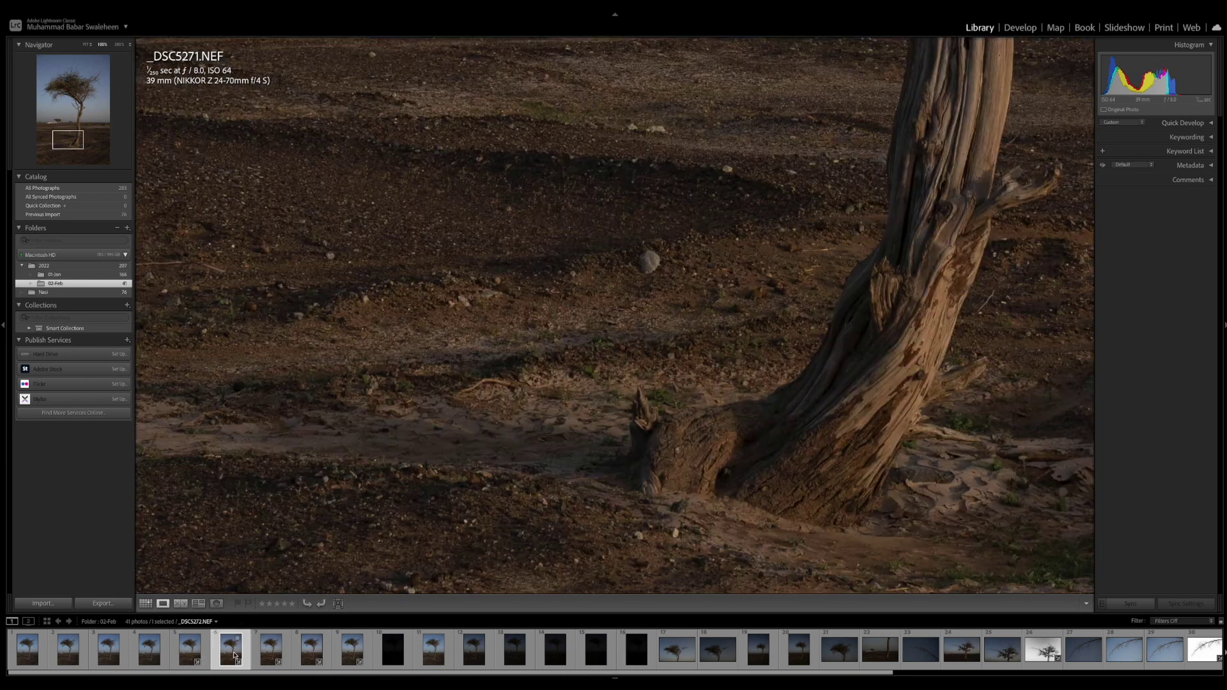
click(272, 653)
drag(425, 518, 761, 360)
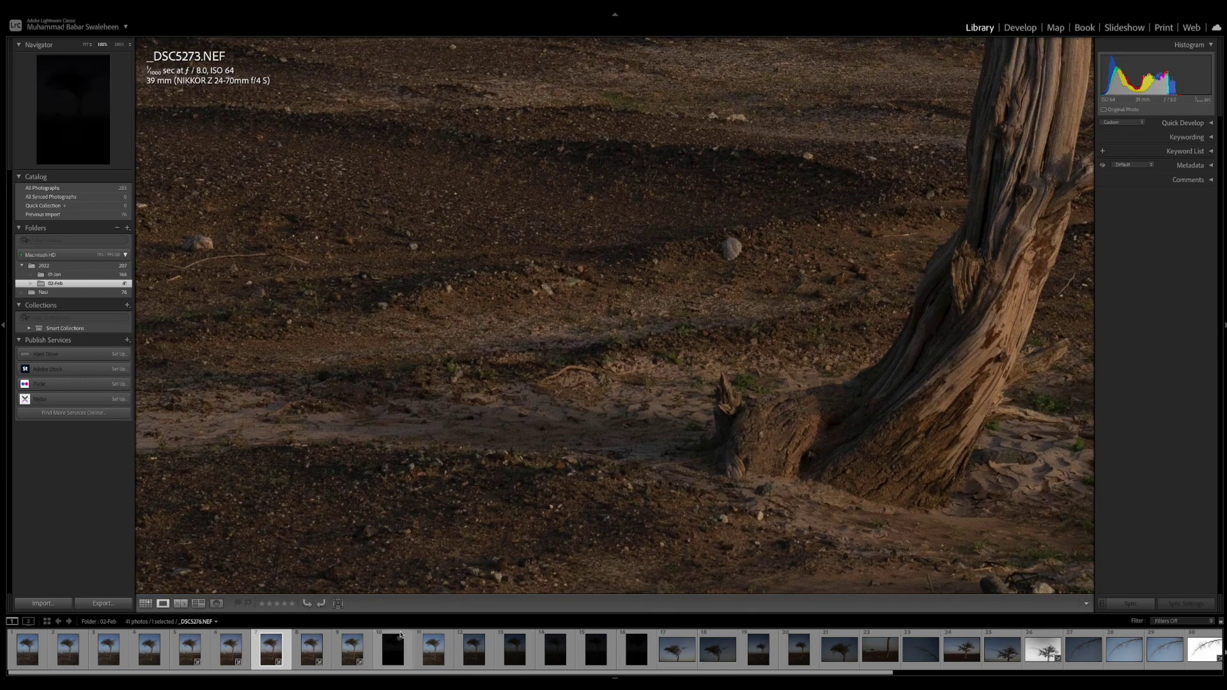
click(312, 650)
drag(627, 409, 704, 134)
key(Right)
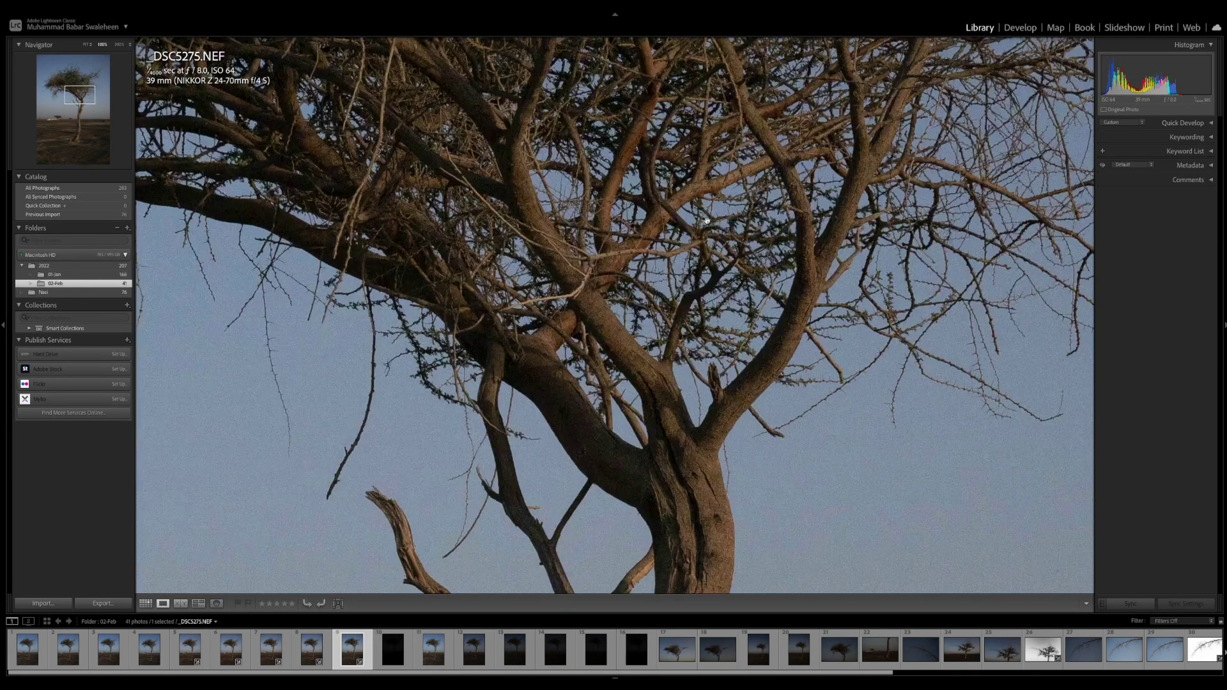
drag(707, 220, 759, 26)
drag(667, 298, 656, 83)
drag(624, 343, 712, 90)
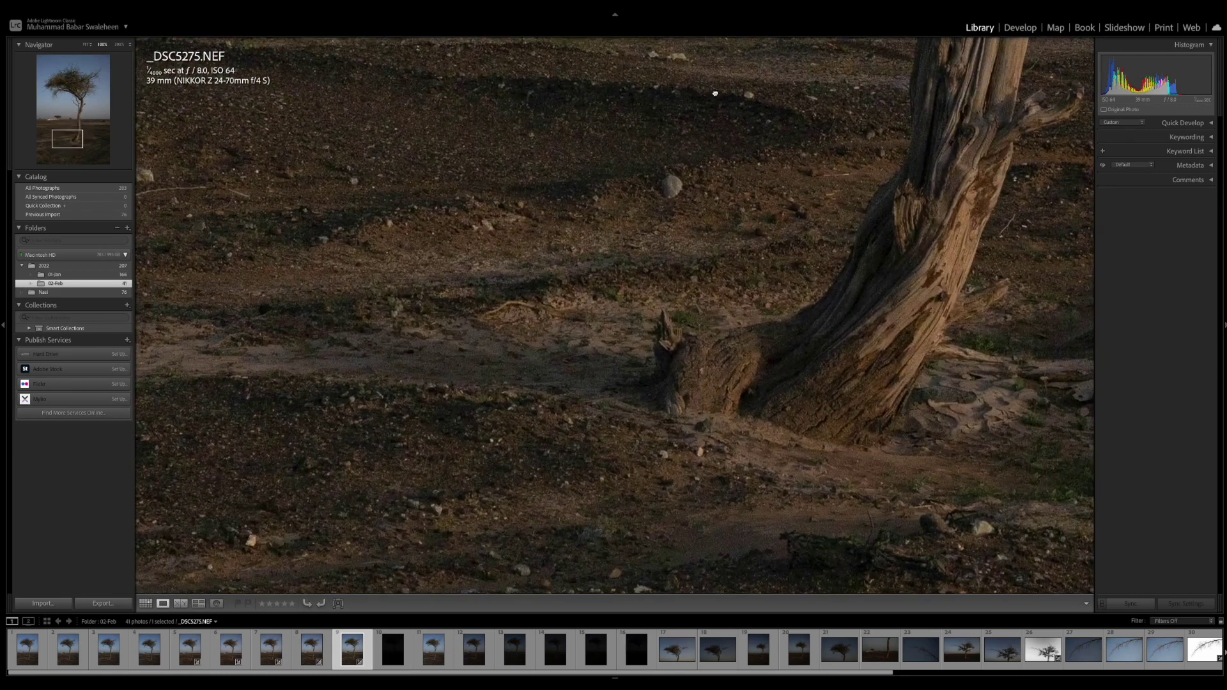
Step: Go back photo by photo from _DSC5274 to _DSC5270, aligning the close-up of the trunk base across the series
click(309, 645)
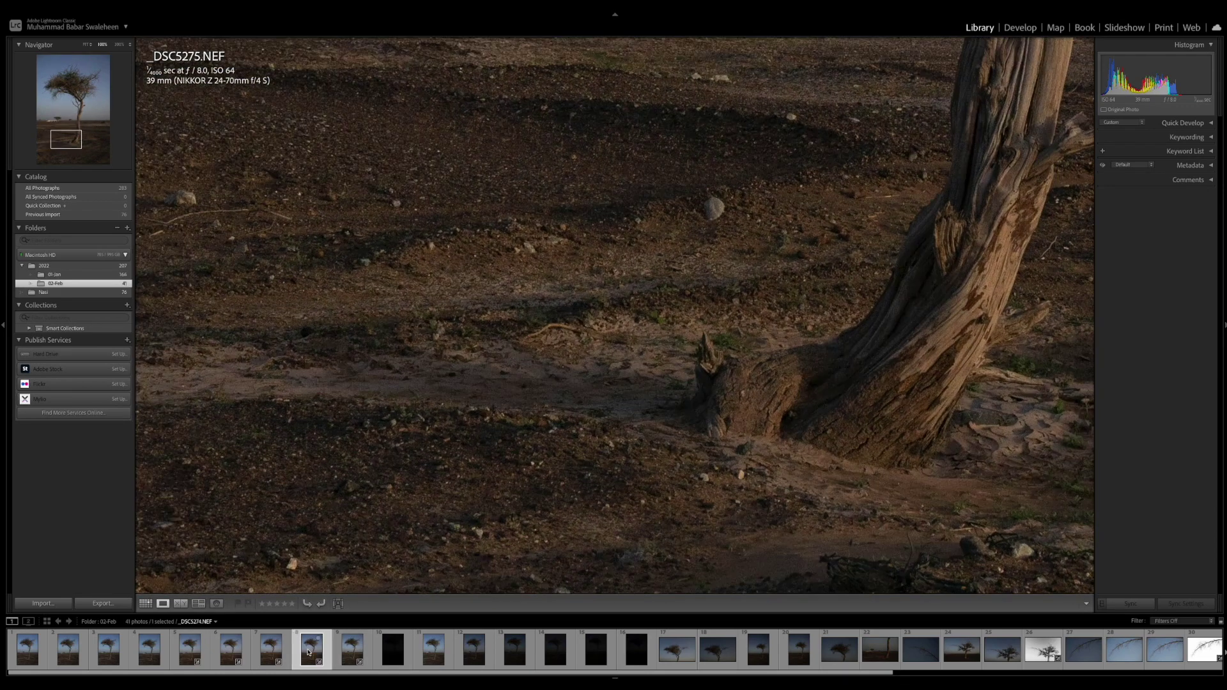
click(275, 652)
drag(550, 483, 483, 479)
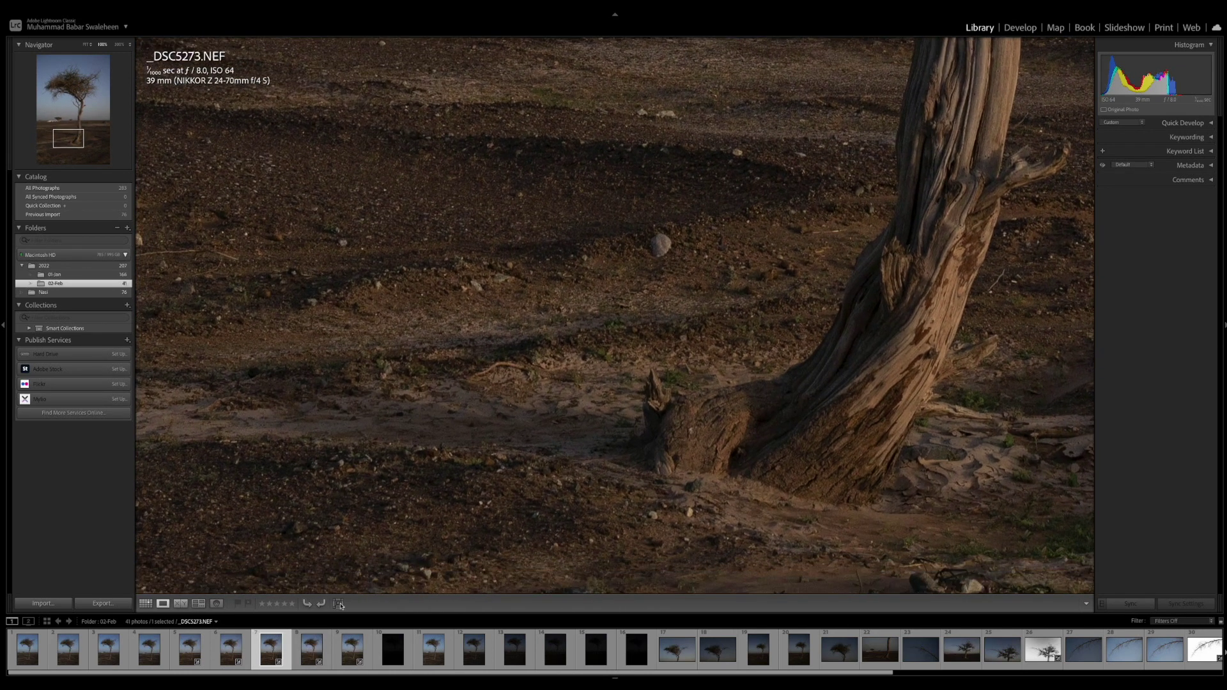
click(232, 654)
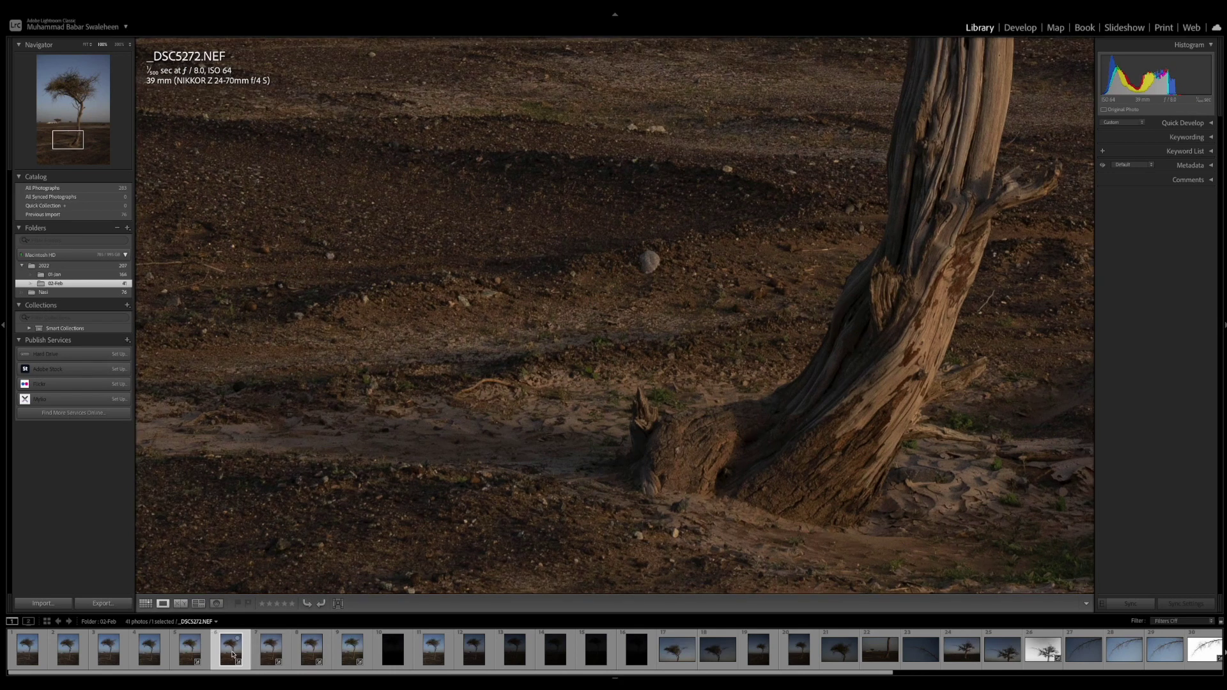
click(190, 650)
drag(694, 400, 576, 356)
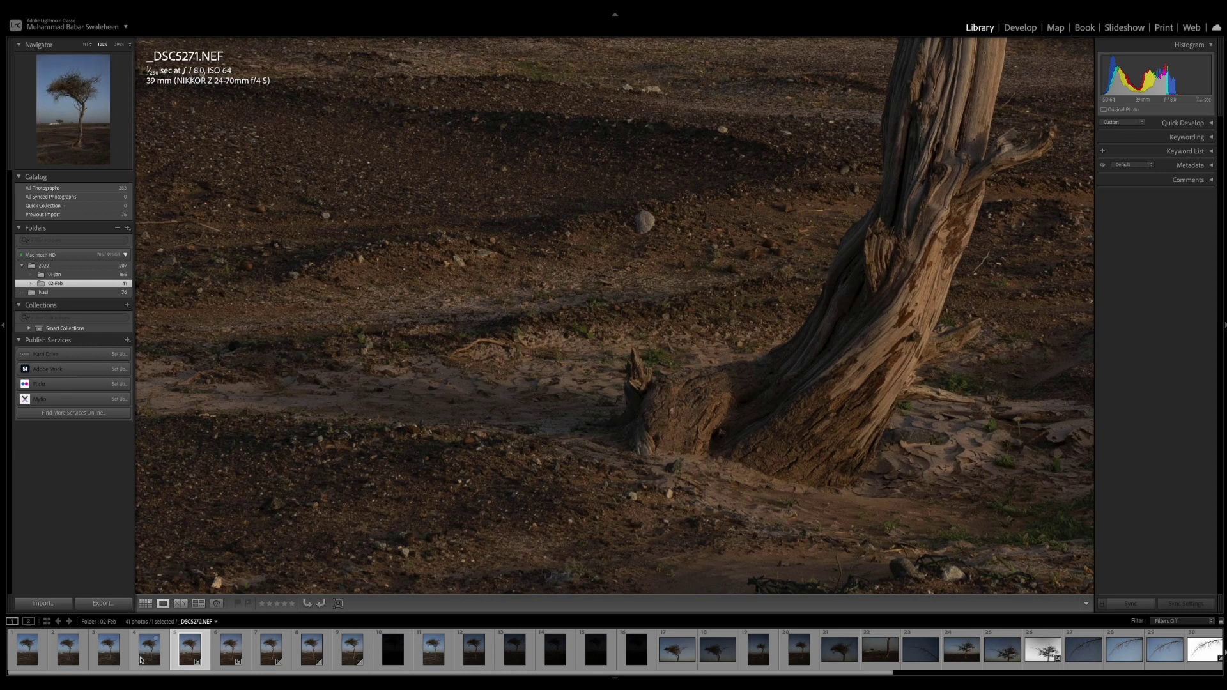
click(150, 649)
drag(620, 426, 618, 319)
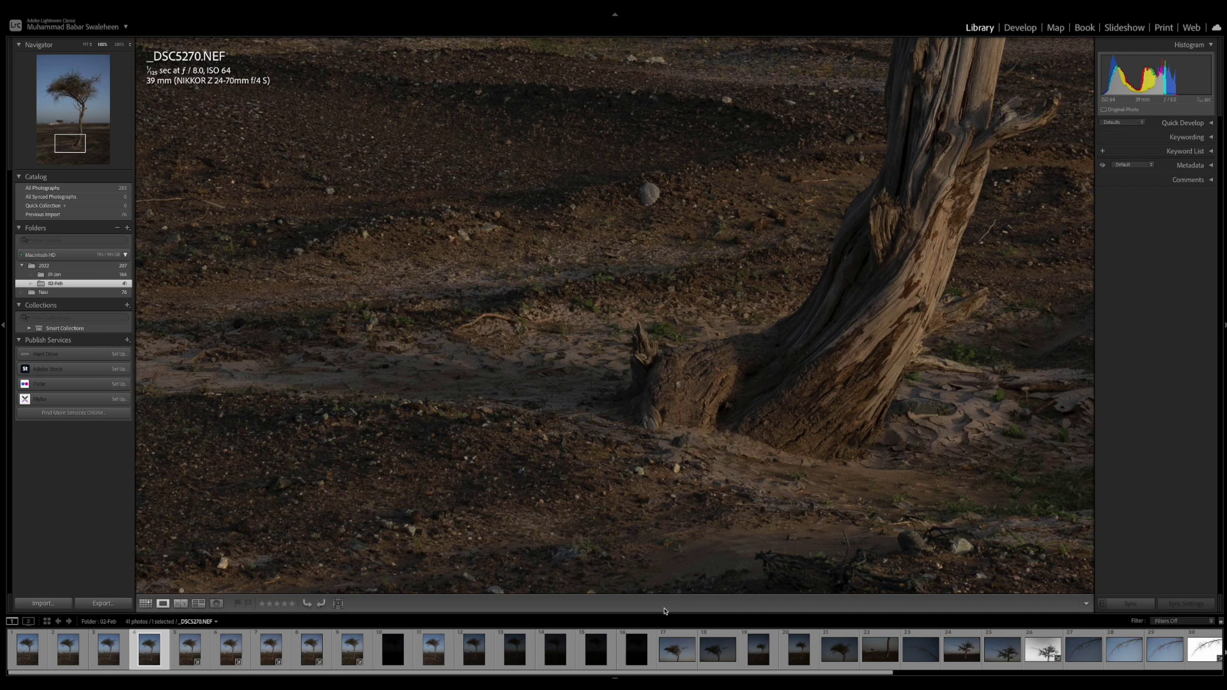
Step: Compare shadow detail and noise around the trunk base photo by photo from _DSC5271 up to the brightened _DSC5275
key(Right)
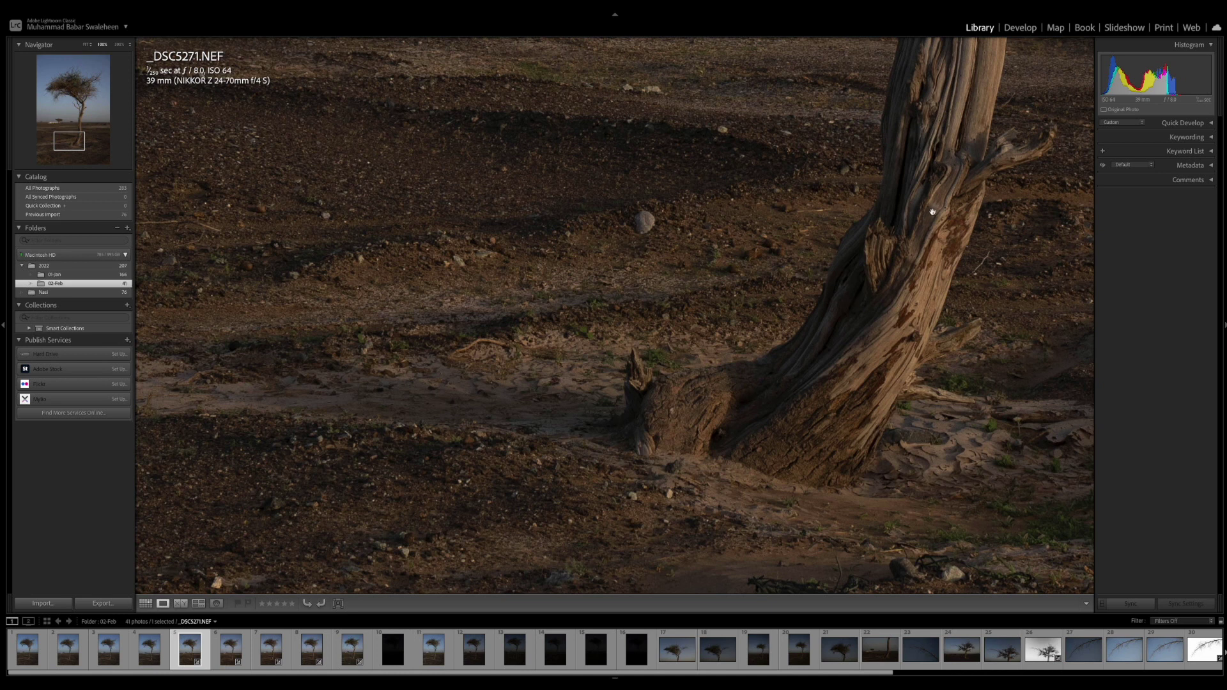
key(Right)
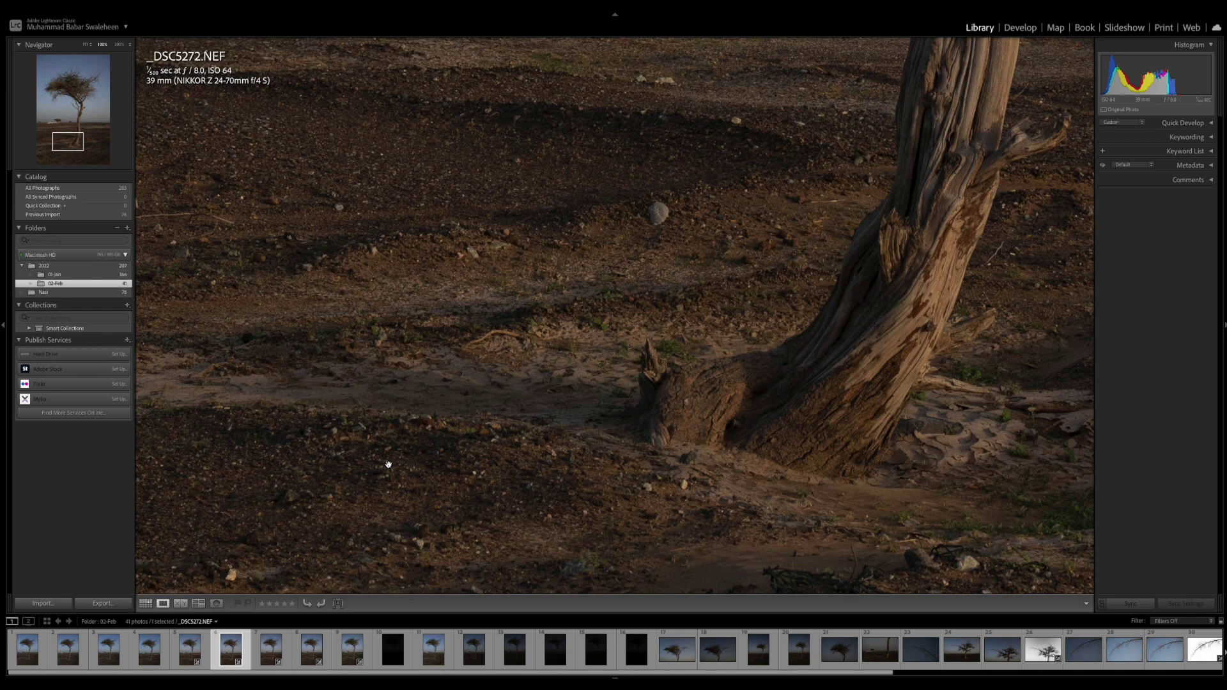
key(Right)
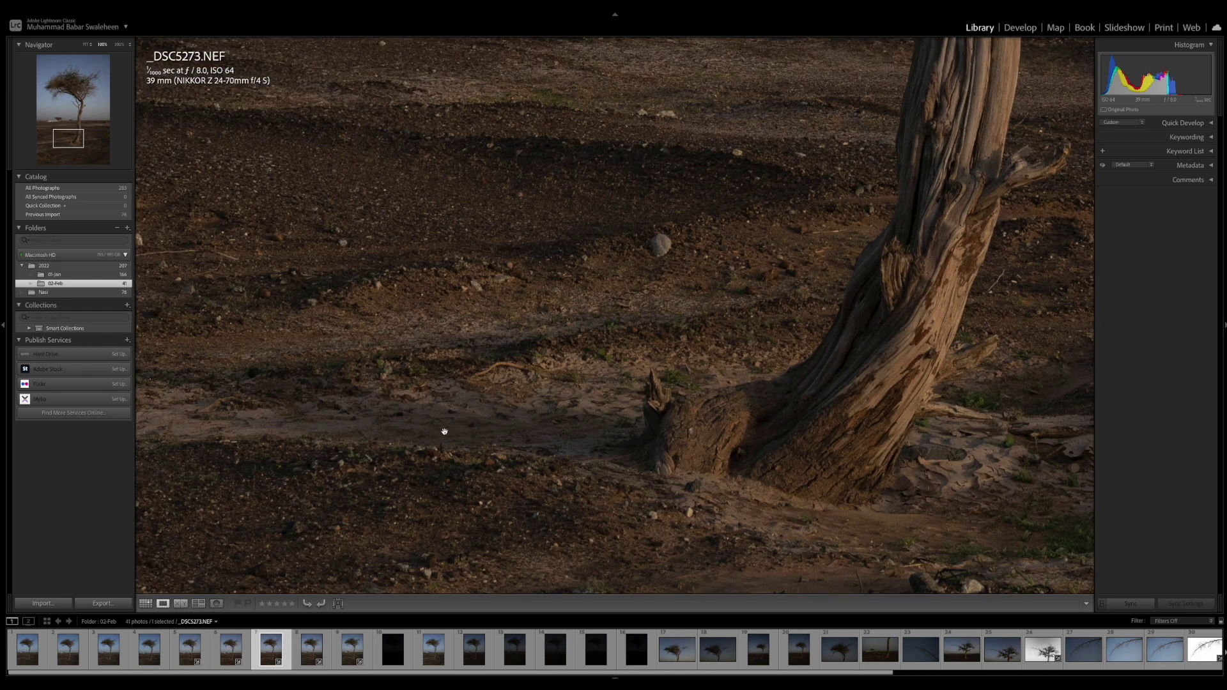
scroll(531, 386, down, 2)
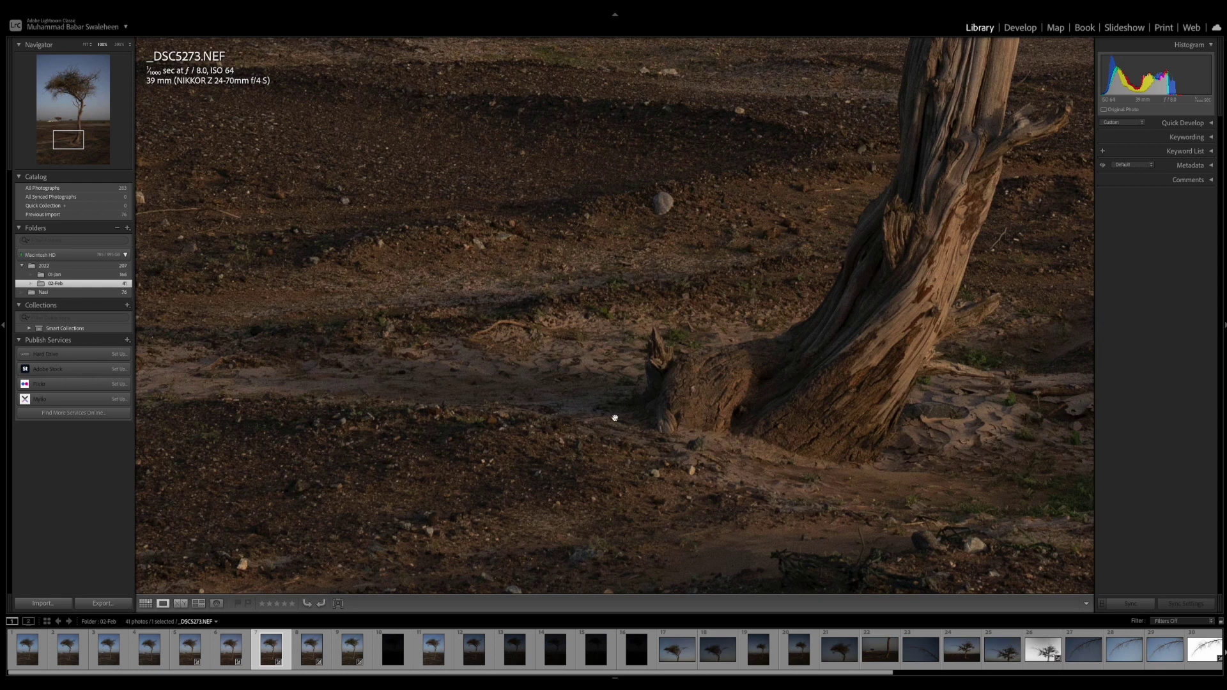
key(Right)
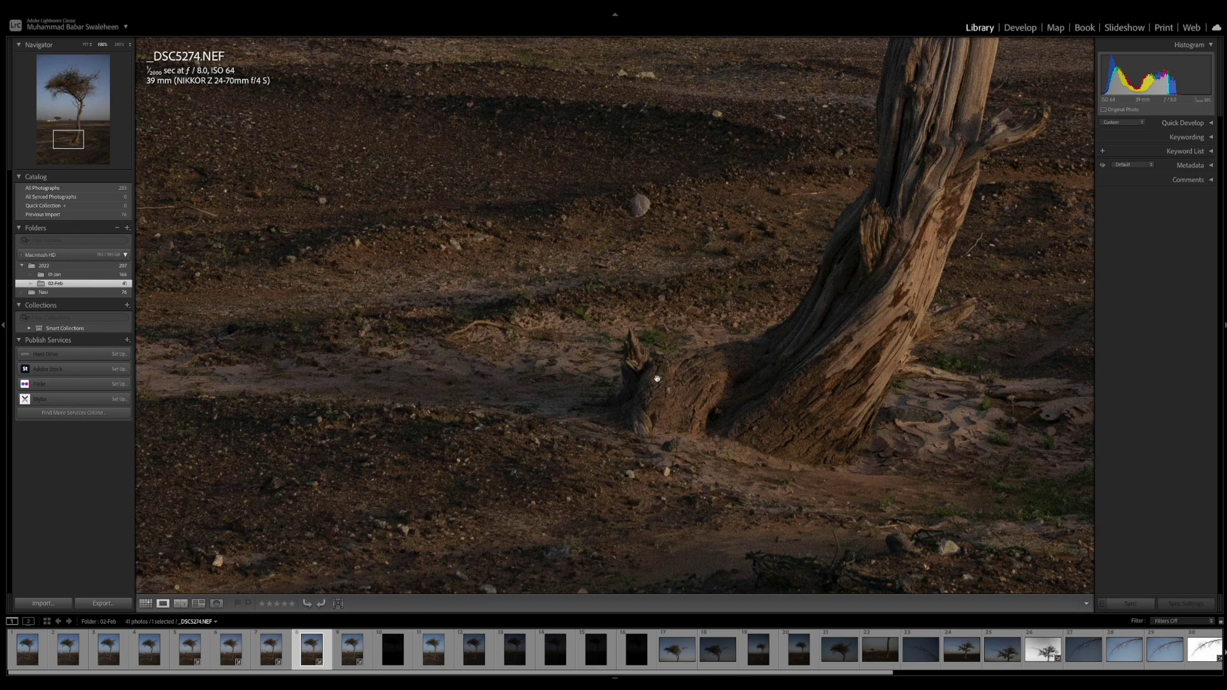
key(Right)
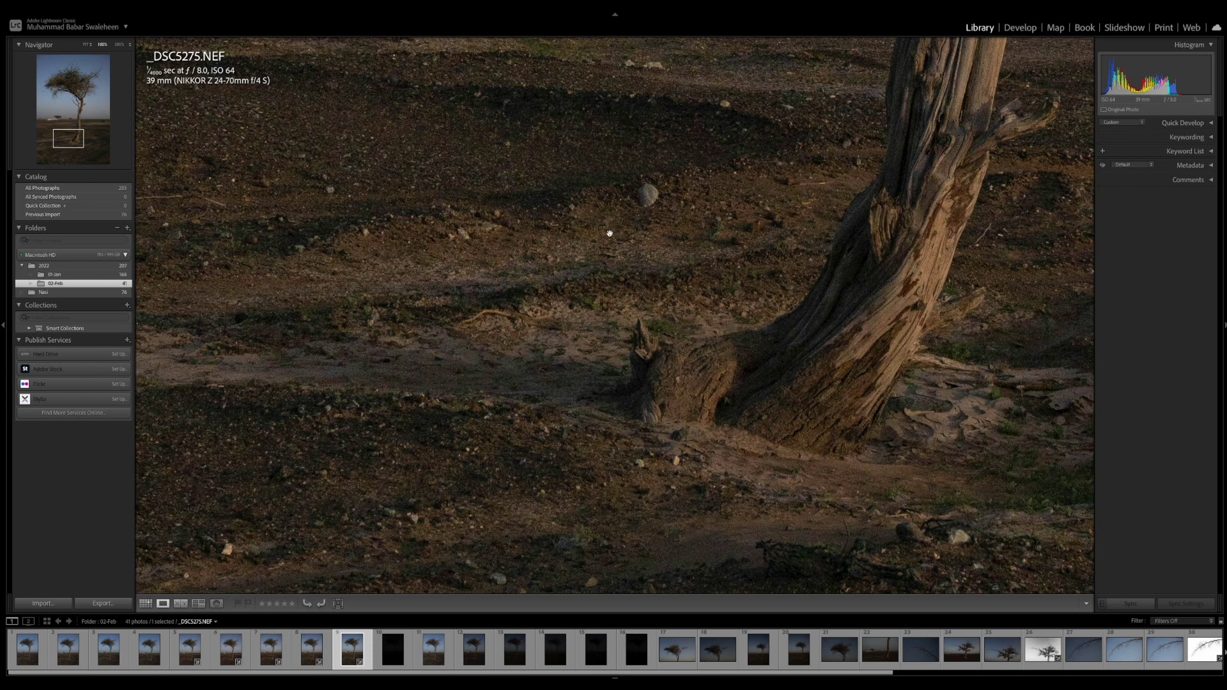
Step: Review the trunk-base close-up in reverse order from _DSC5274 down to the correctly exposed _DSC5270
click(312, 656)
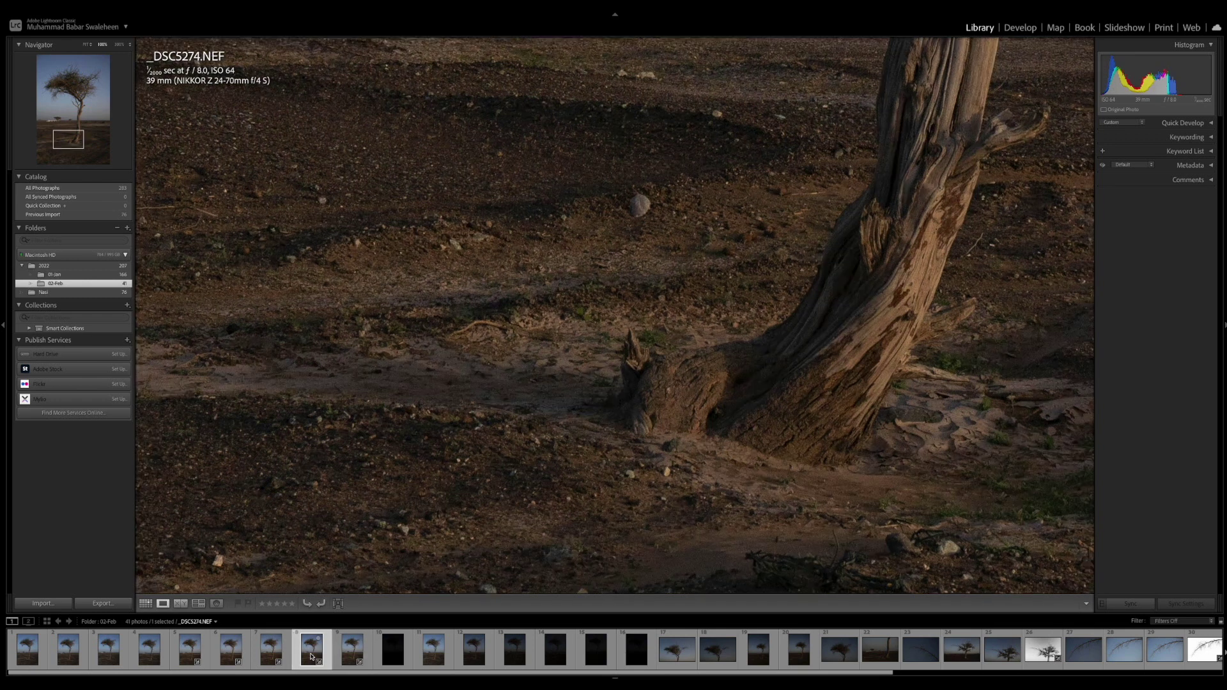
key(Left)
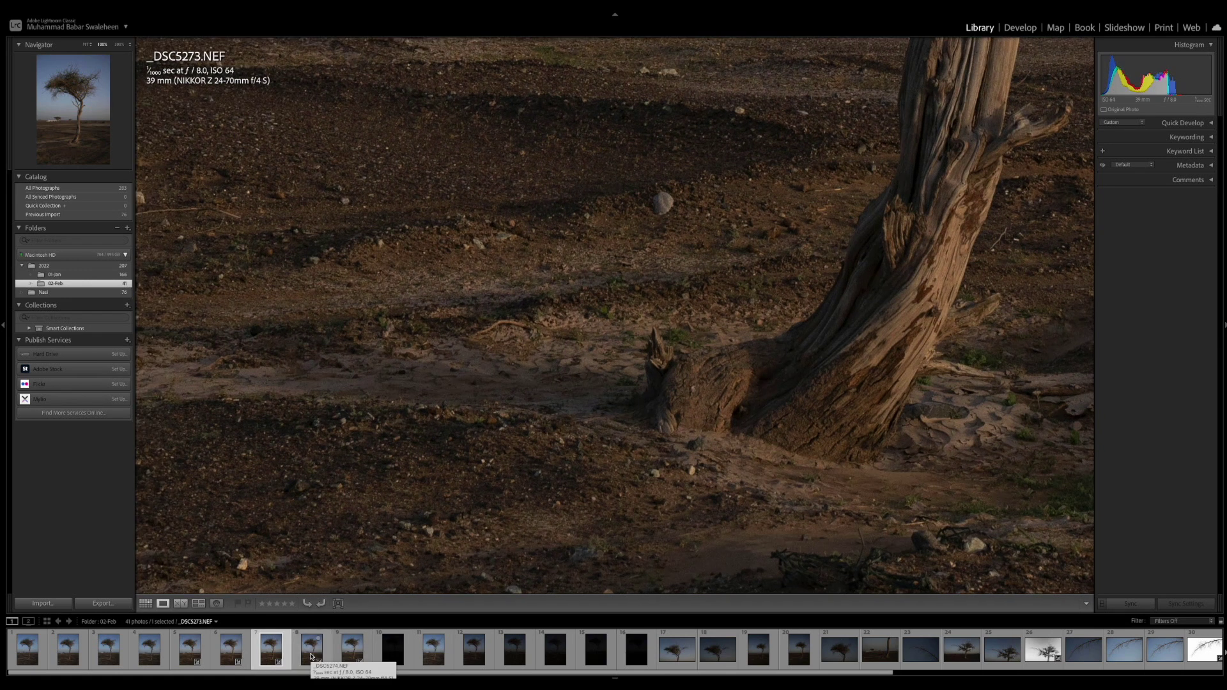
key(Left)
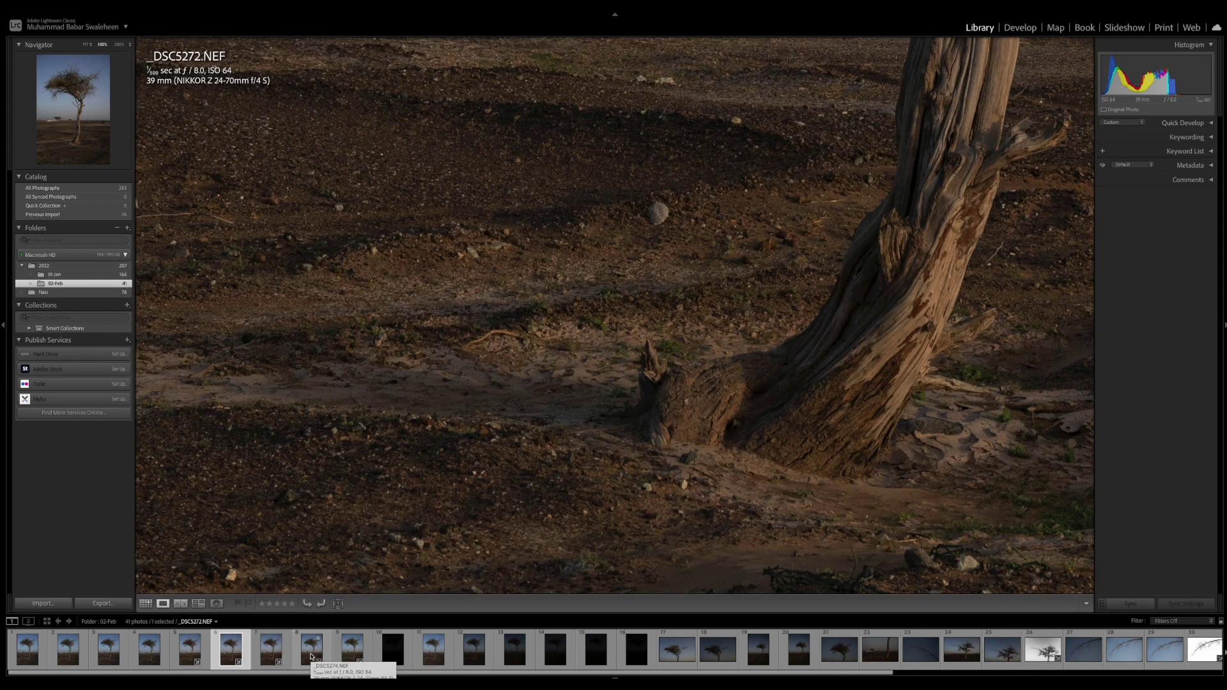
key(Left)
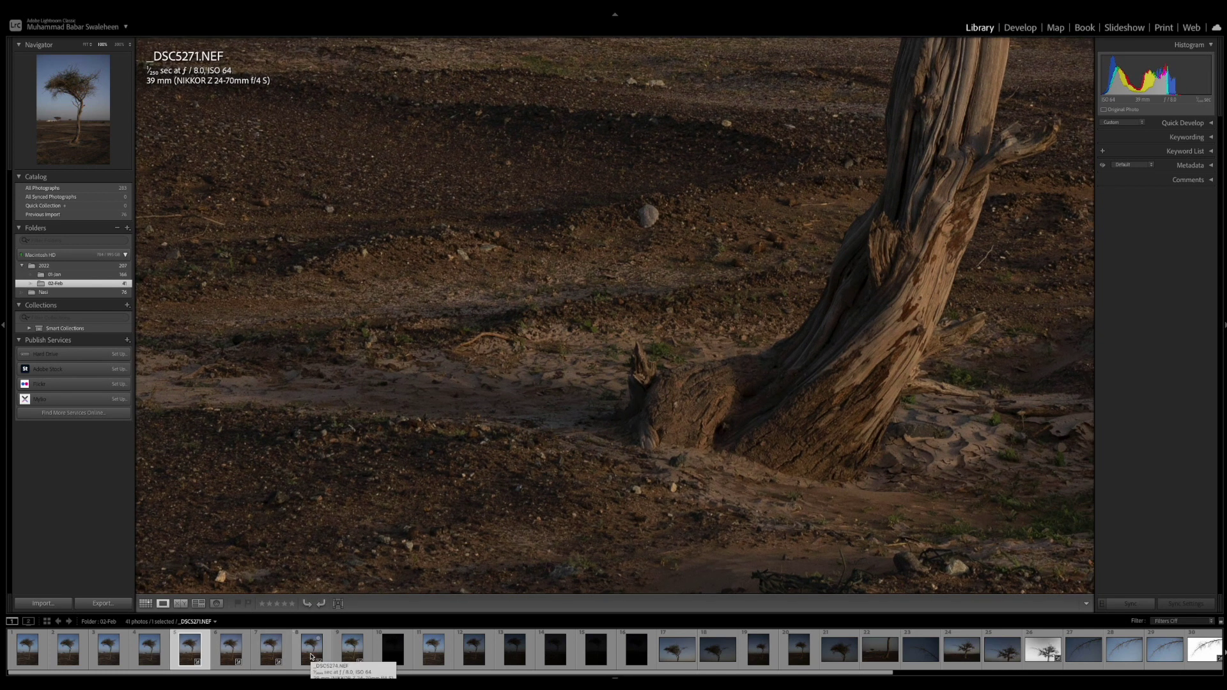
key(Left)
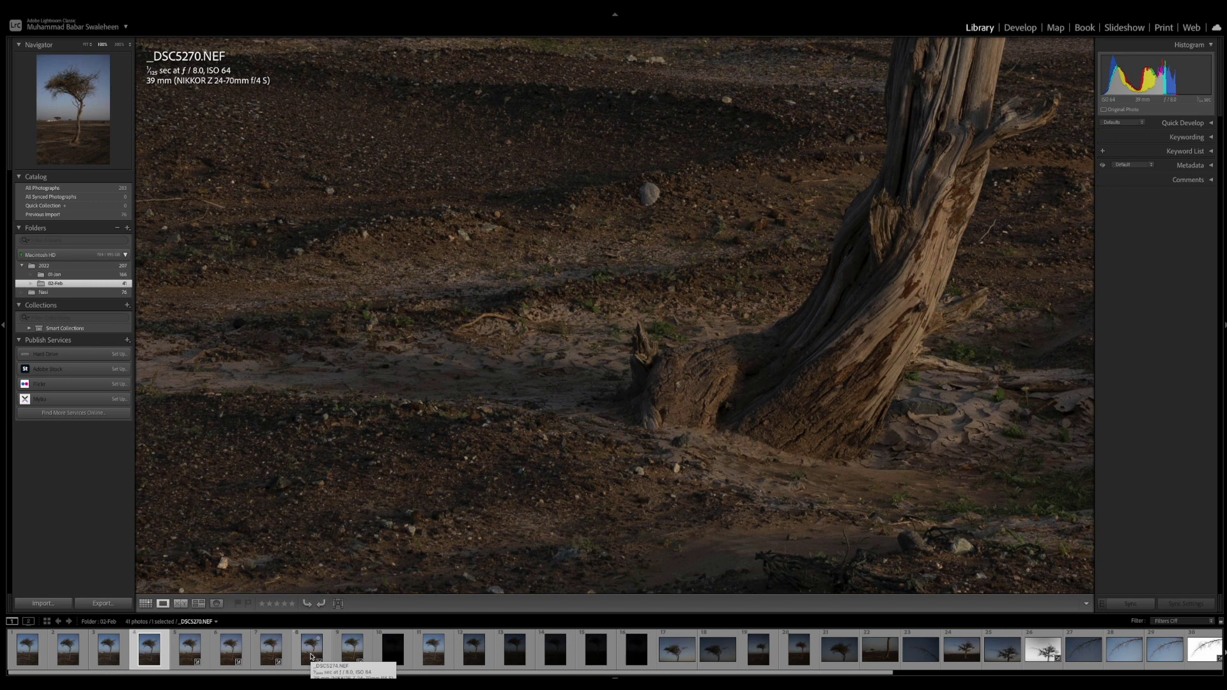
Step: View the whole _DSC5270 photo and customize its default metadata display to include all Camera Info fields
click(432, 432)
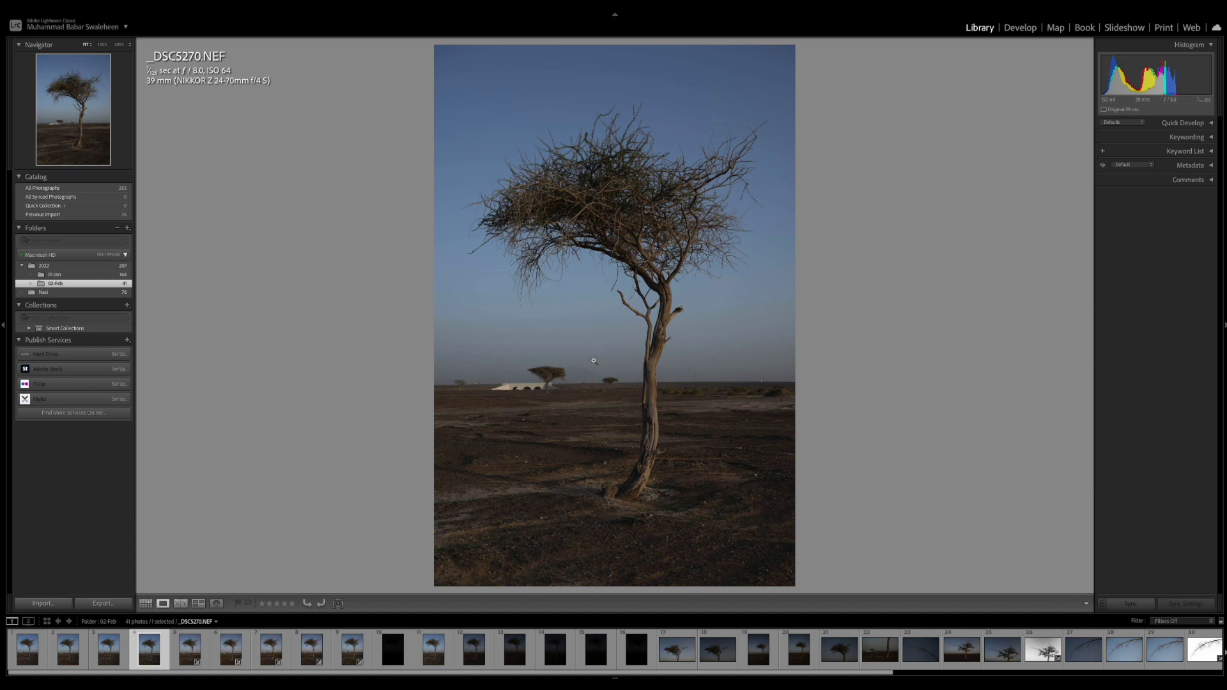
click(1191, 165)
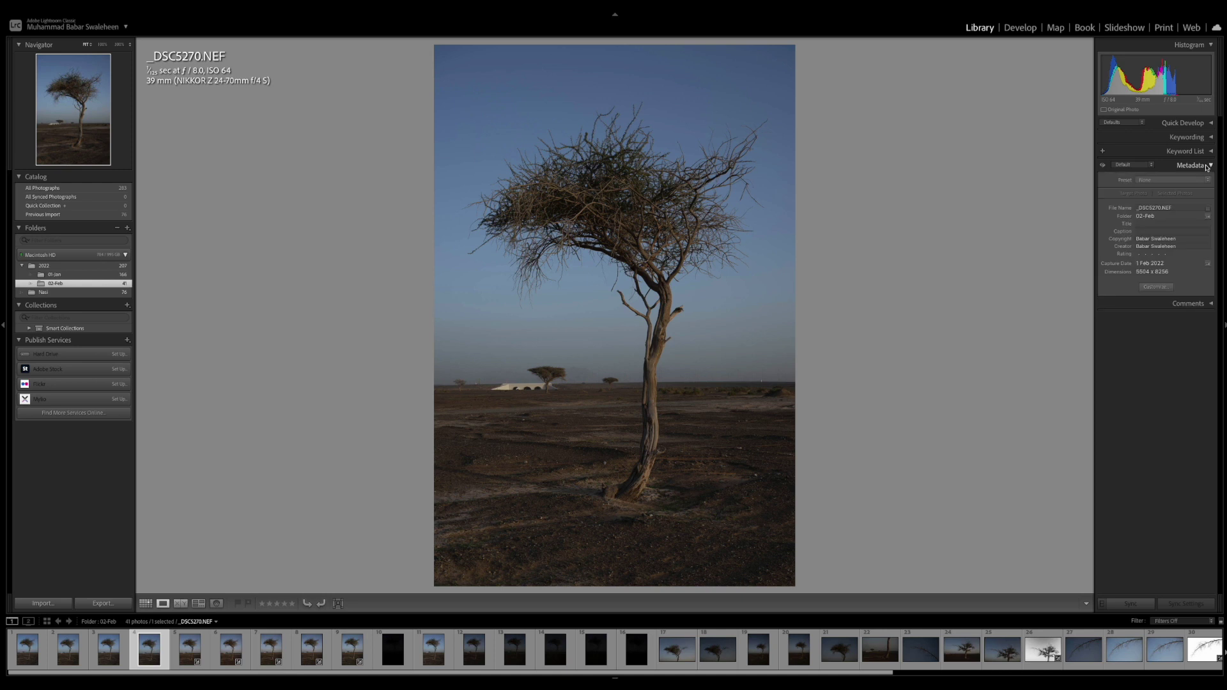
click(1155, 287)
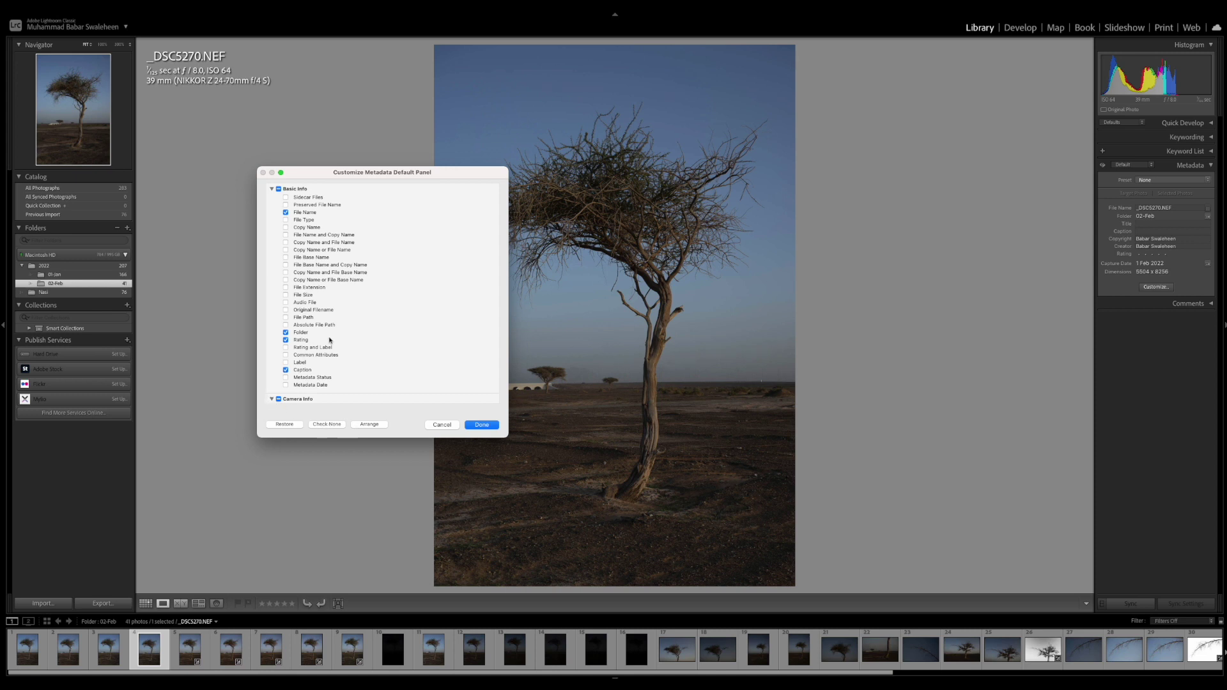
scroll(330, 340, down, 5)
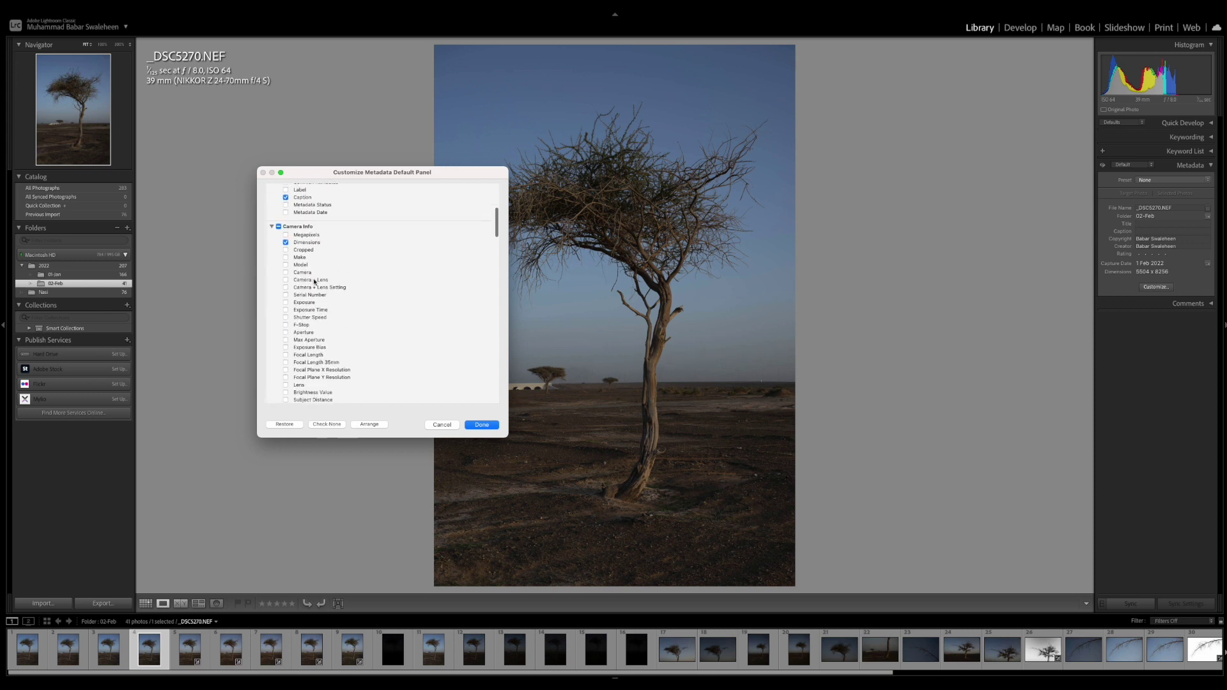
click(279, 226)
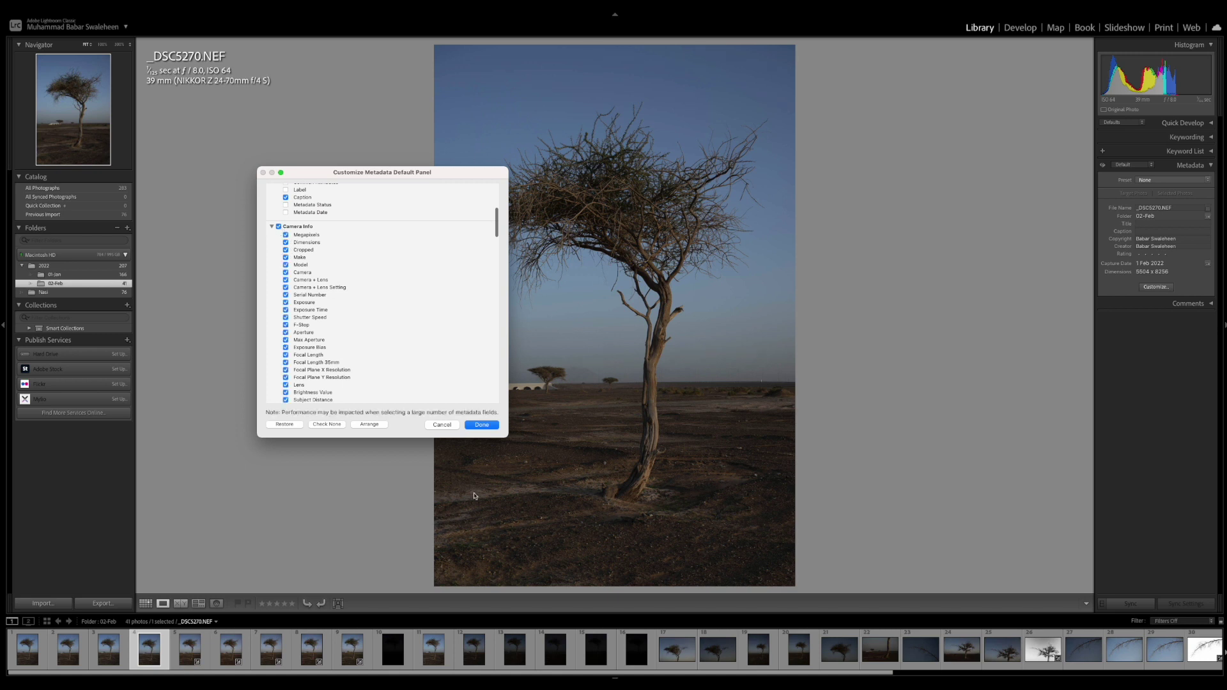
click(484, 430)
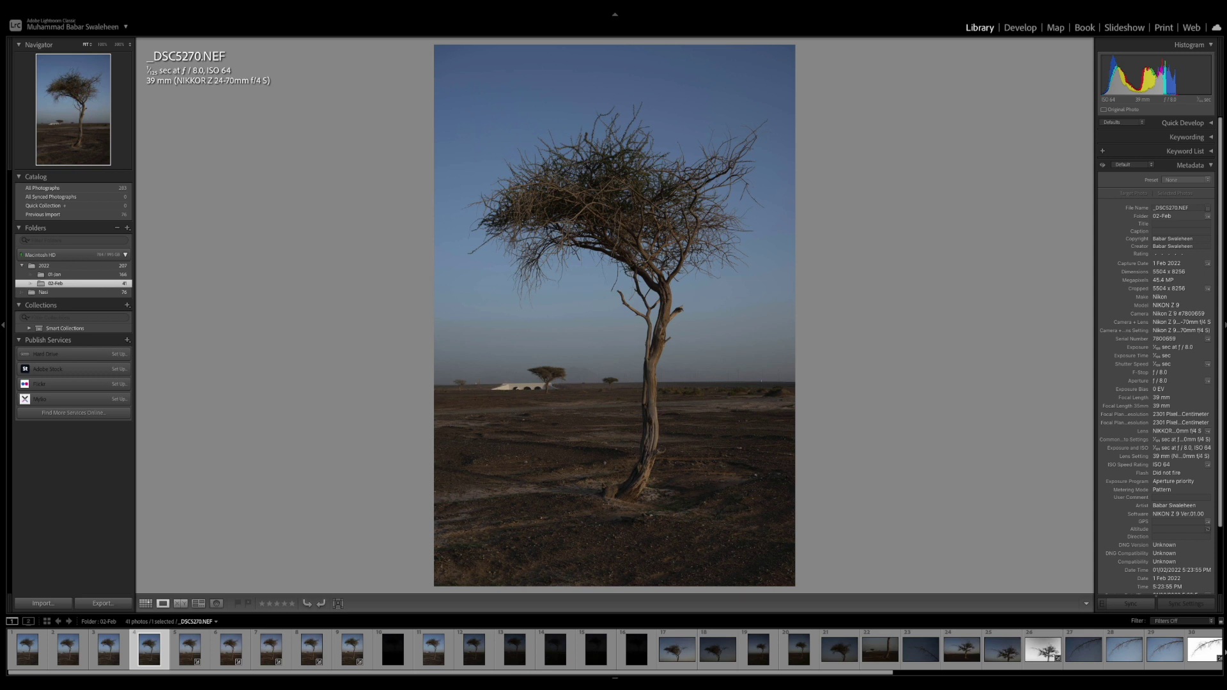
Step: Filter the catalog by the camera's serial number and check the exposure metadata of _DSC5271 through _DSC5275 photo by photo
click(1165, 339)
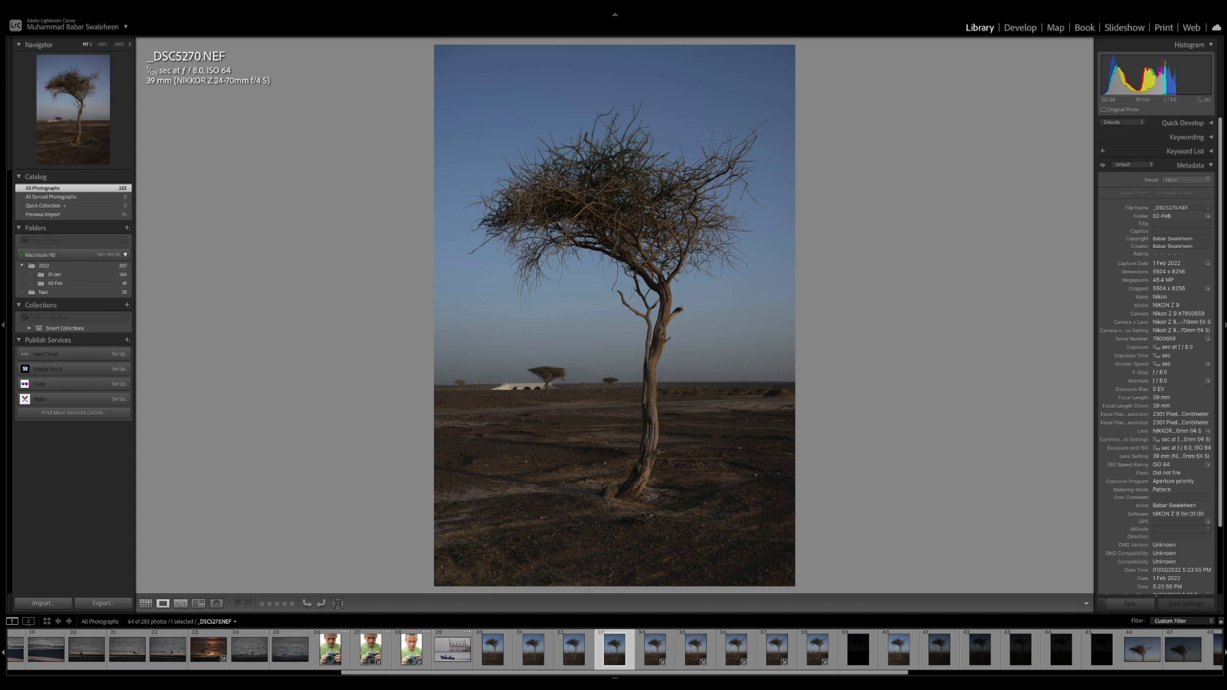
scroll(749, 633, down, 5)
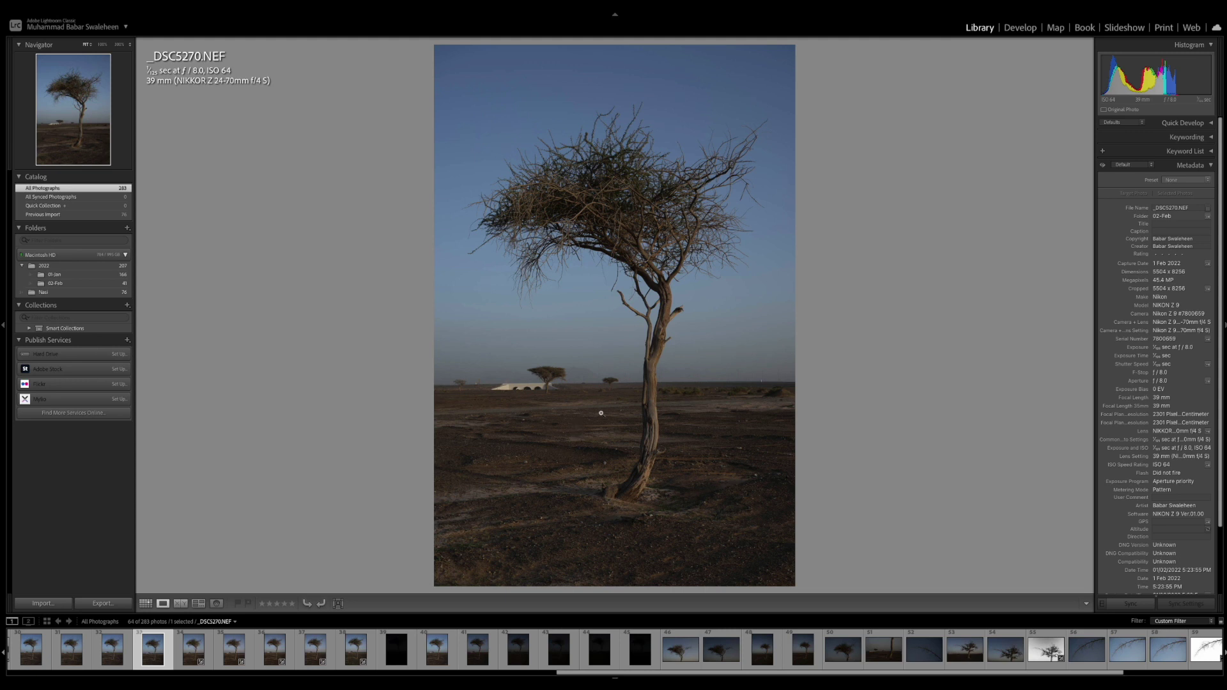
click(193, 650)
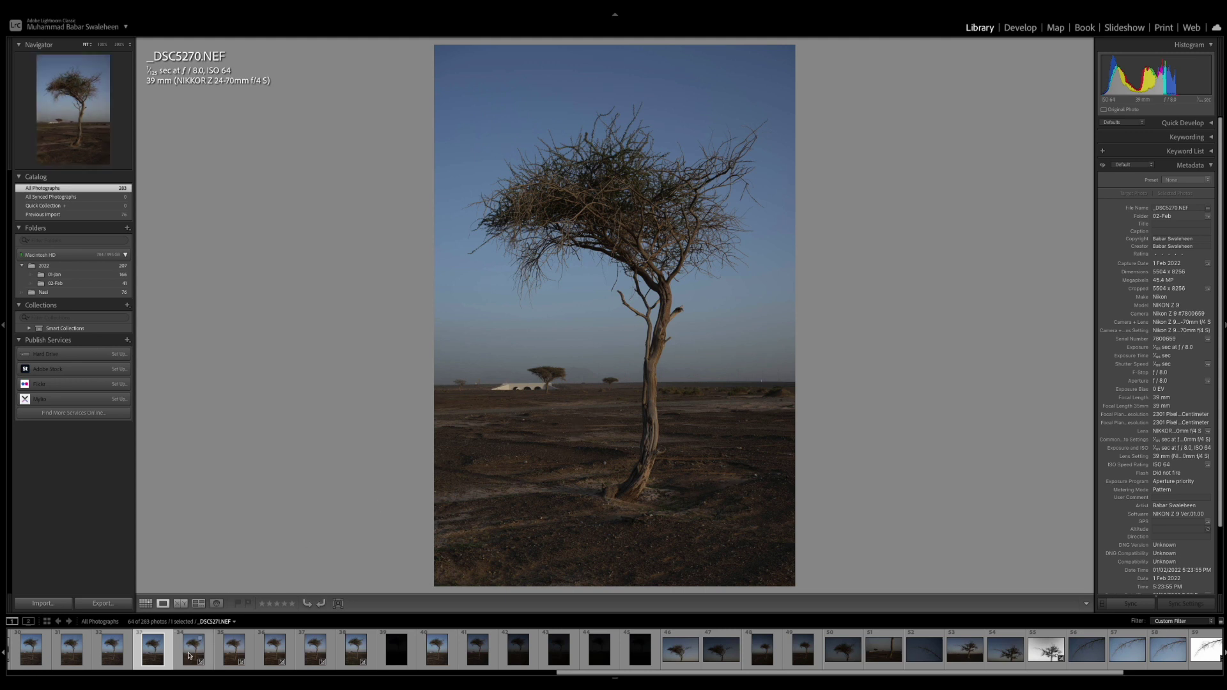
click(236, 655)
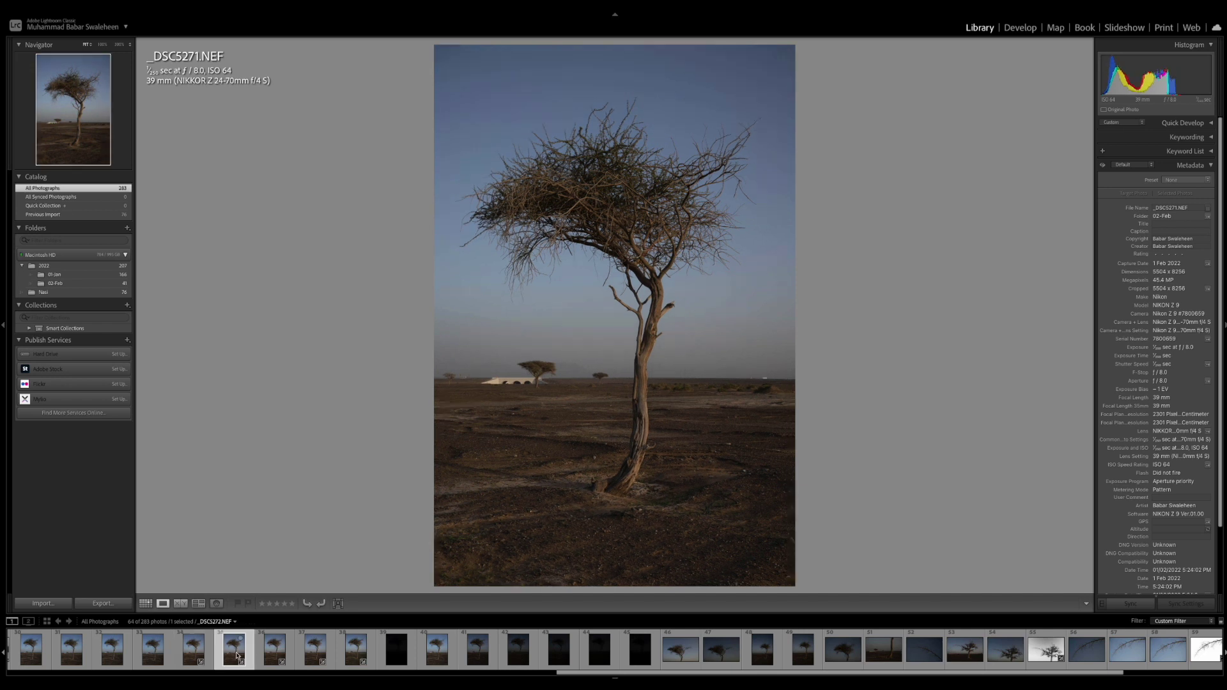
click(271, 654)
click(310, 650)
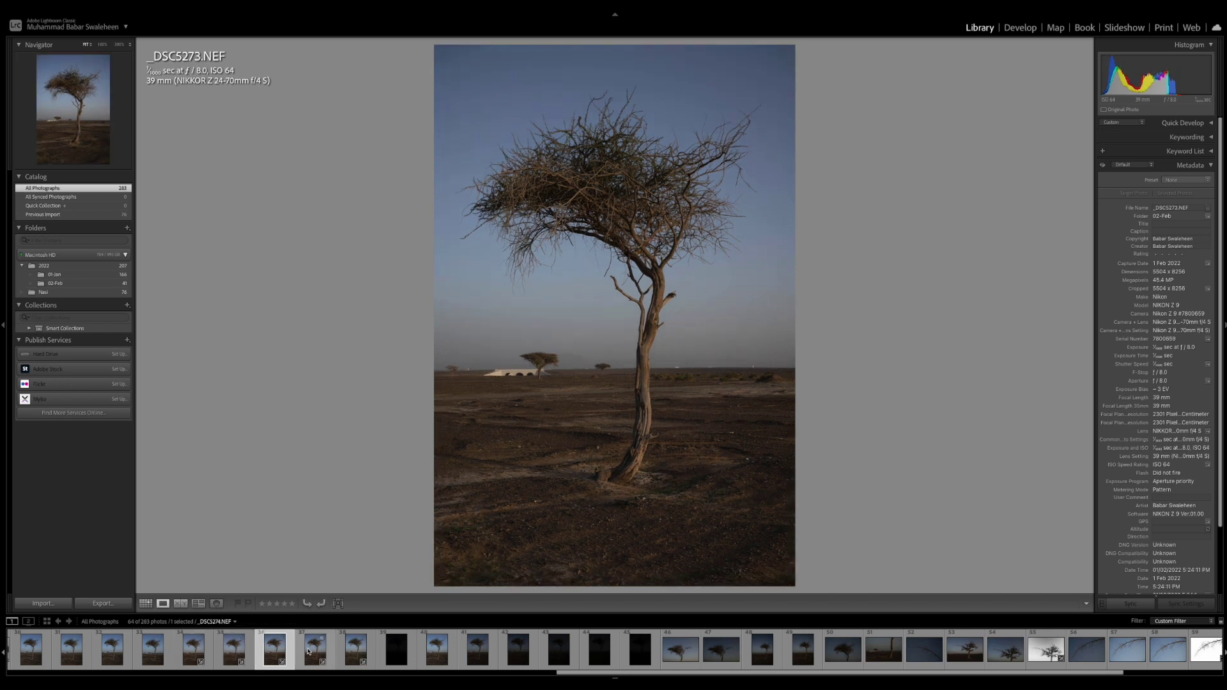
click(356, 651)
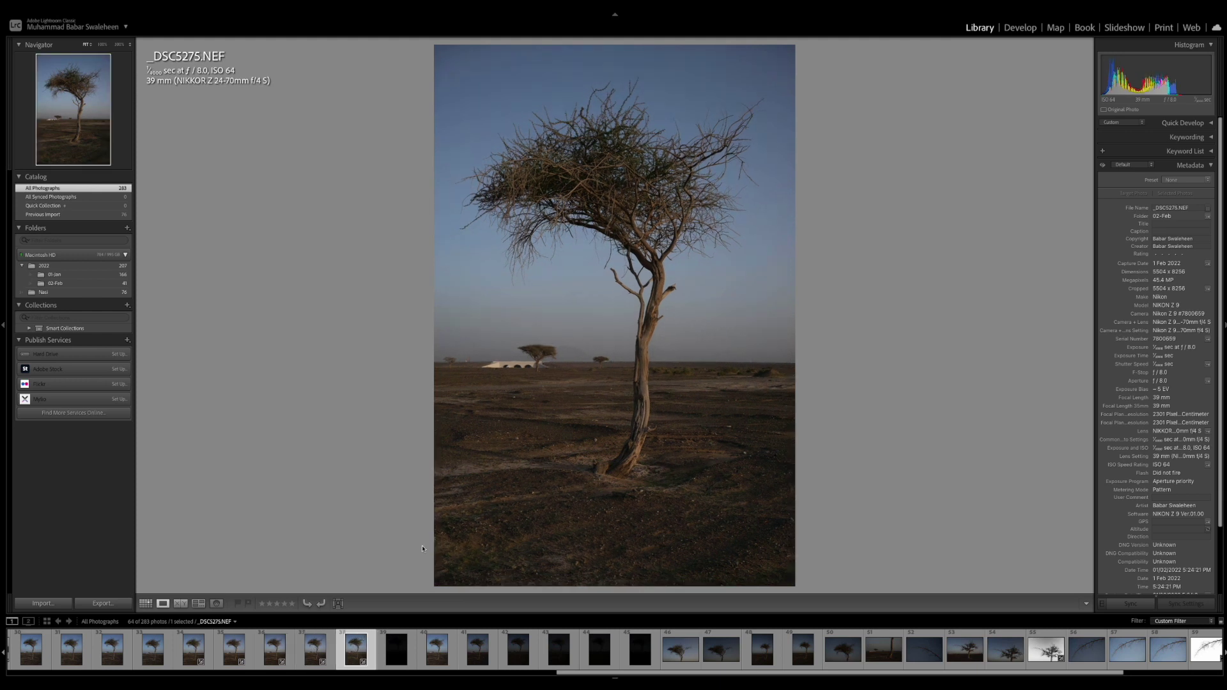